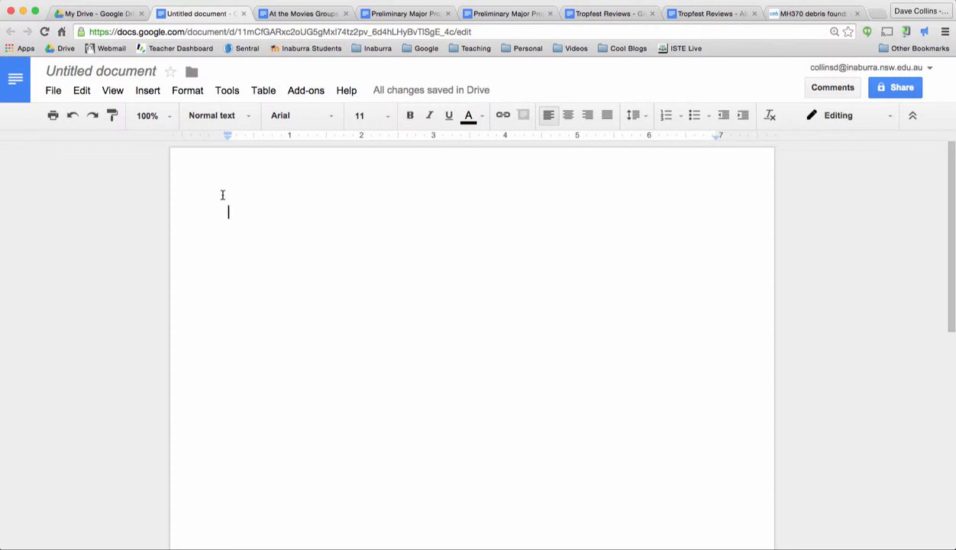
Step: Paste the copied MH370 news article excerpt into the blank document and clear the formatting of all its text
{"action": "type", "text": "His sister, Sara Weeks, from Christchurch, said the first step was to find a trace of the missing plane, and now the family could embark on the next stage. \"We've had 17 months of nothing ... so actually finding something is the first step towards pinpointing where it is, and then working out why it is where it is.\" In the absence of any evidence, she always held on to hope her brother might be alive, even though that was difficult for some to understand. \"I guess in the end we all know that something's happened, you have to have that confirmation to carry on and move on. \"Any time anything happens, it takes you right back to the beginning, the same feelings, same everything, but again this time it has been a week of turmoil and that's going to continue for some time.\" Sara Weeks was told of the confirmation when a reporter rang her and was disappointed that \"yet again\" Malaysian authorities failed to inform families before announcing it to media.   Read more: http://www.smh.com.au/world/mh370-debris-found-paul-weeks-family-upset-at-way-of-malaysias-confirmation-20150805-gislw7.html#ixzz3hzbPi6uU Follow us: @smh on Twitter | sydneymorningherald on Facebook"}
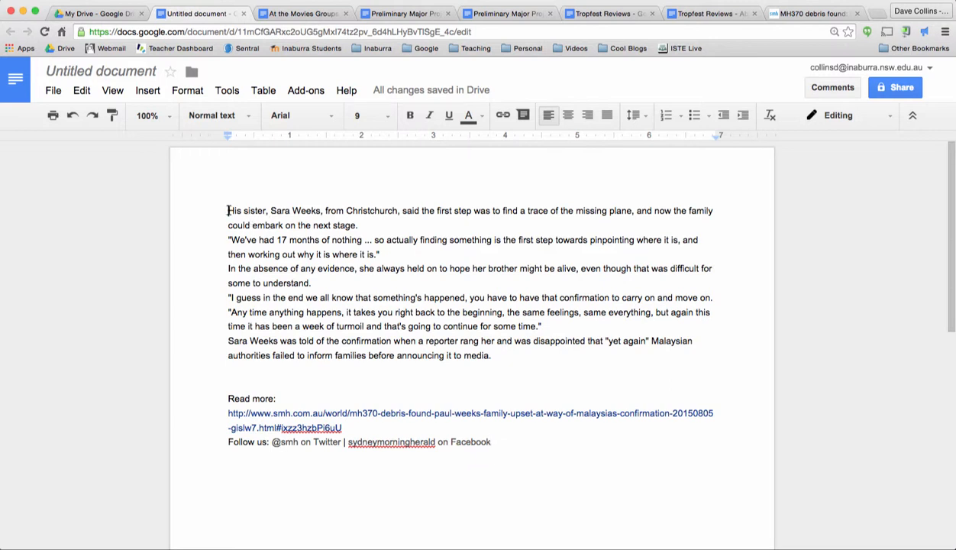
{"action": "left_click_drag", "start_coordinate": [227, 210], "coordinate": [517, 451]}
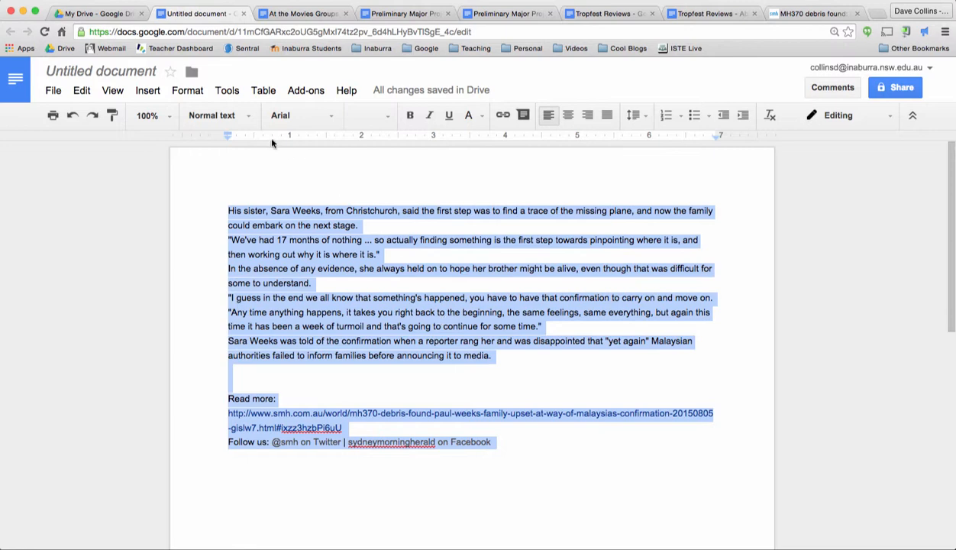
{"action": "left_click", "coordinate": [183, 93]}
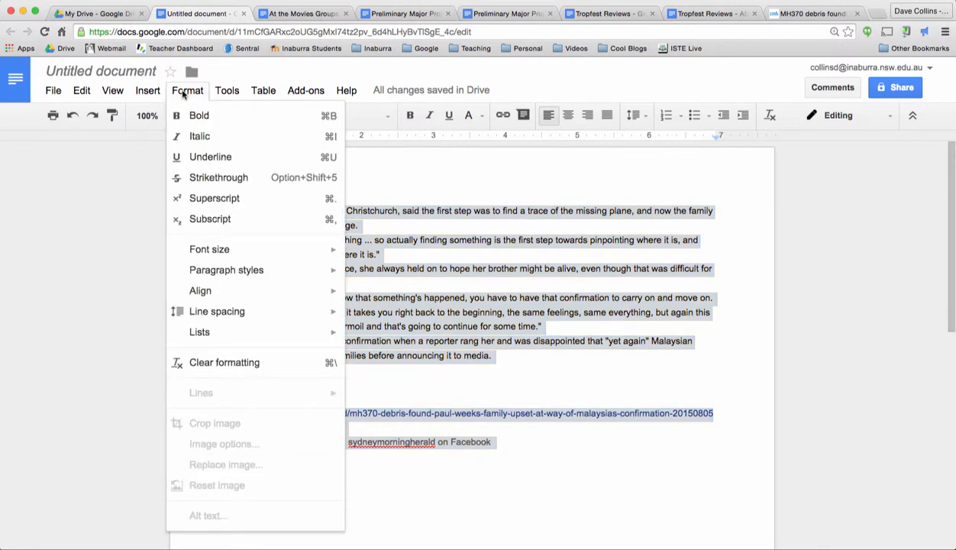
{"action": "left_click", "coordinate": [238, 364]}
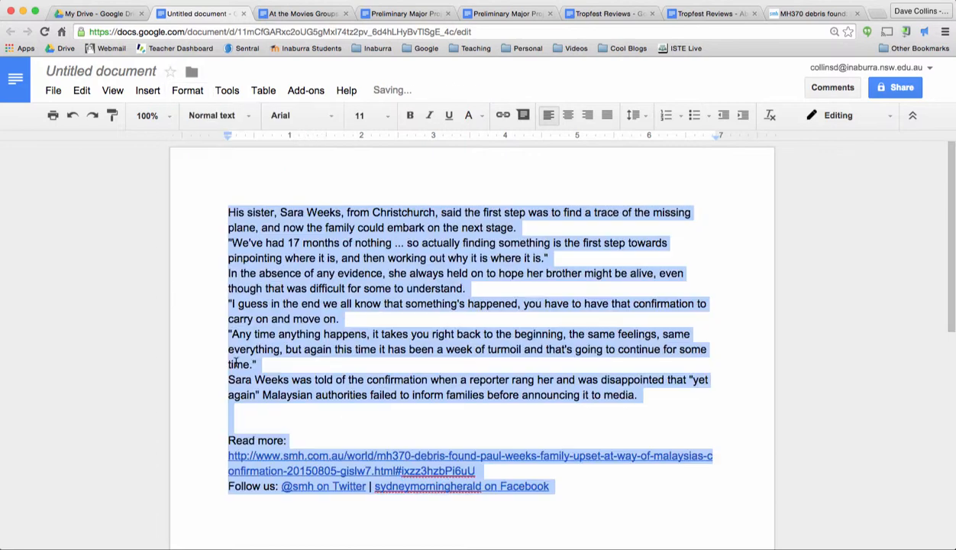
{"action": "left_click", "coordinate": [431, 277]}
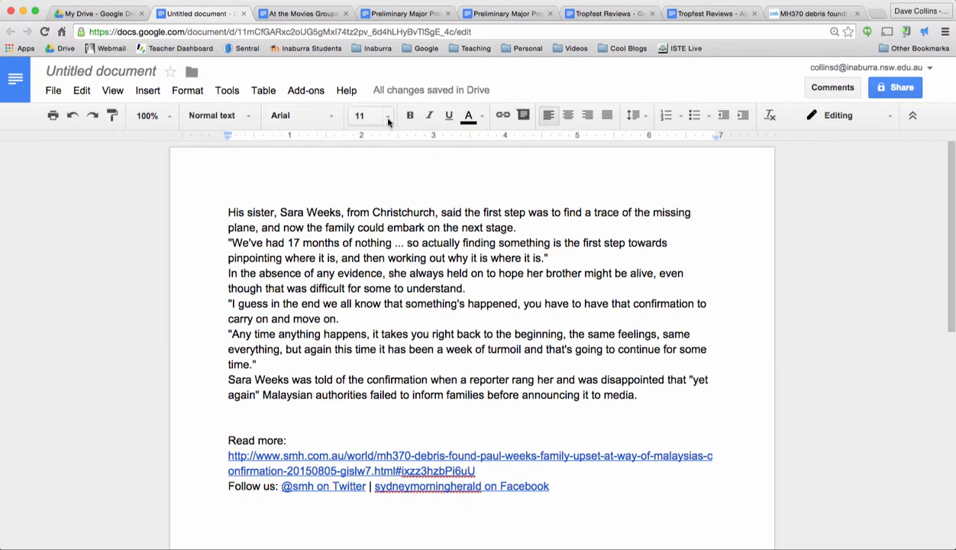
{"action": "left_click", "coordinate": [248, 115]}
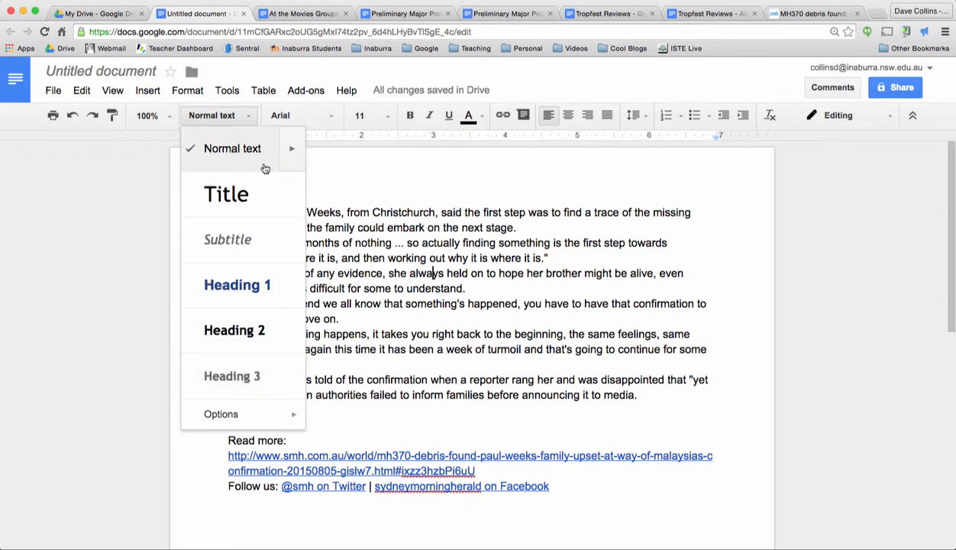
{"action": "left_click", "coordinate": [332, 214]}
{"action": "left_click_drag", "start_coordinate": [335, 213], "coordinate": [435, 213]}
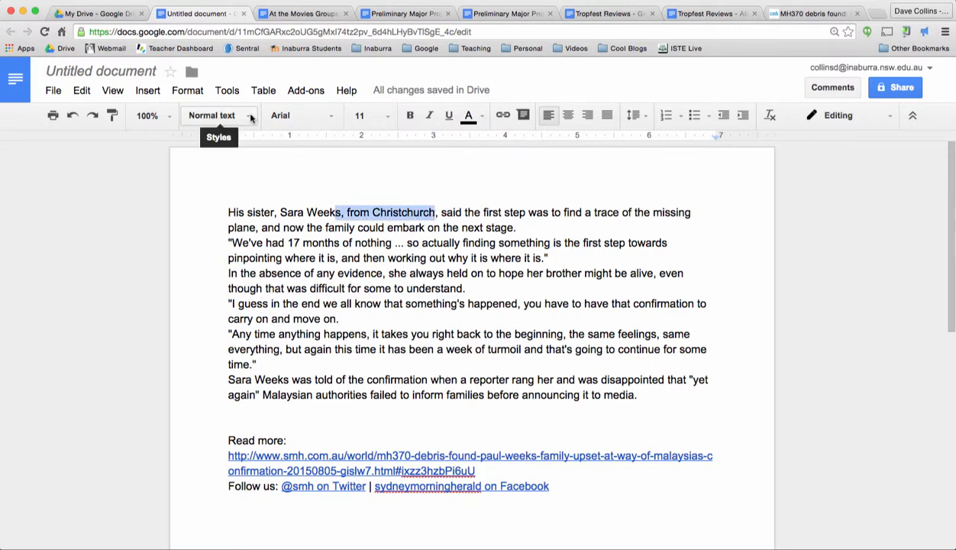
{"action": "left_click", "coordinate": [391, 287]}
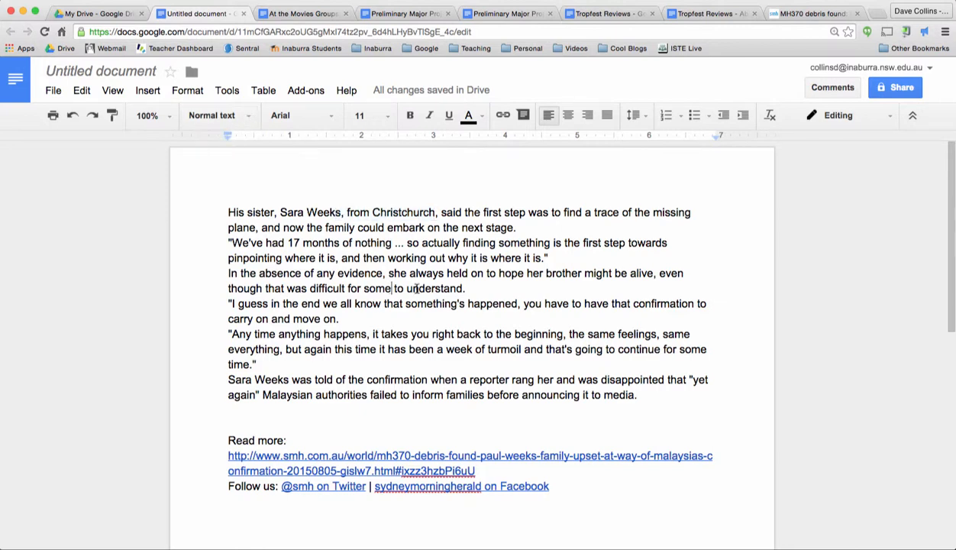
Step: Add the line "From the SMH" above the first paragraph, followed by a blank line
{"action": "left_click", "coordinate": [228, 212]}
{"action": "key", "text": "Return"}
{"action": "type", "text": "F"}
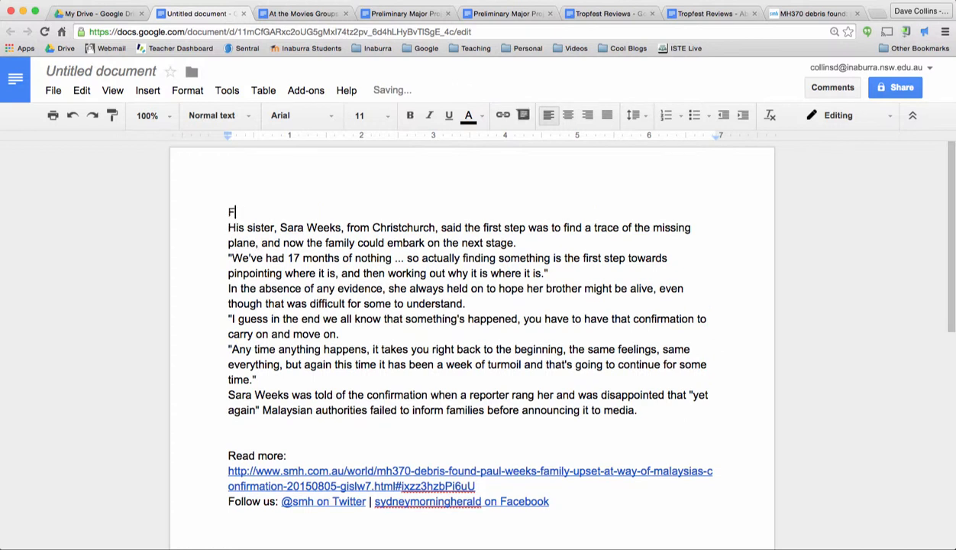
{"action": "type", "text": "rom the SMH"}
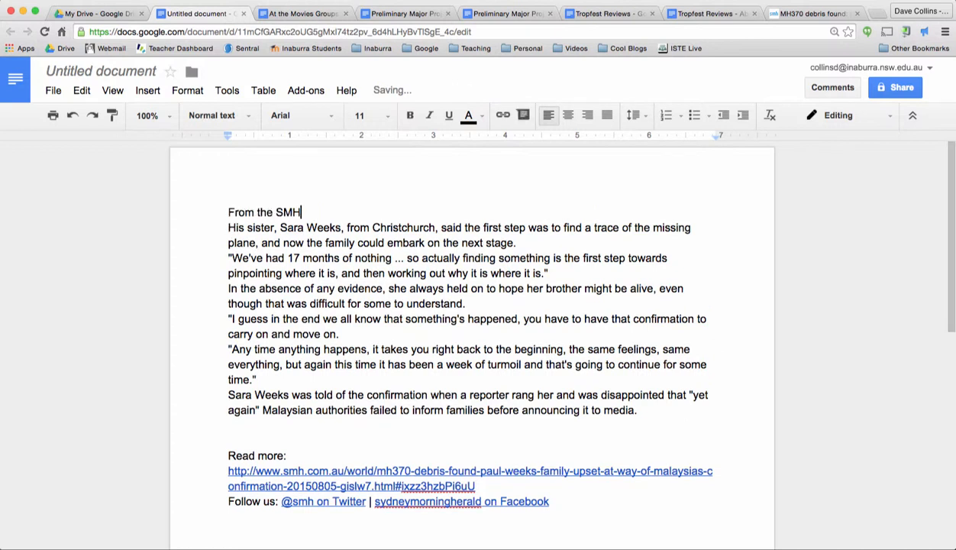
{"action": "key", "text": "Return"}
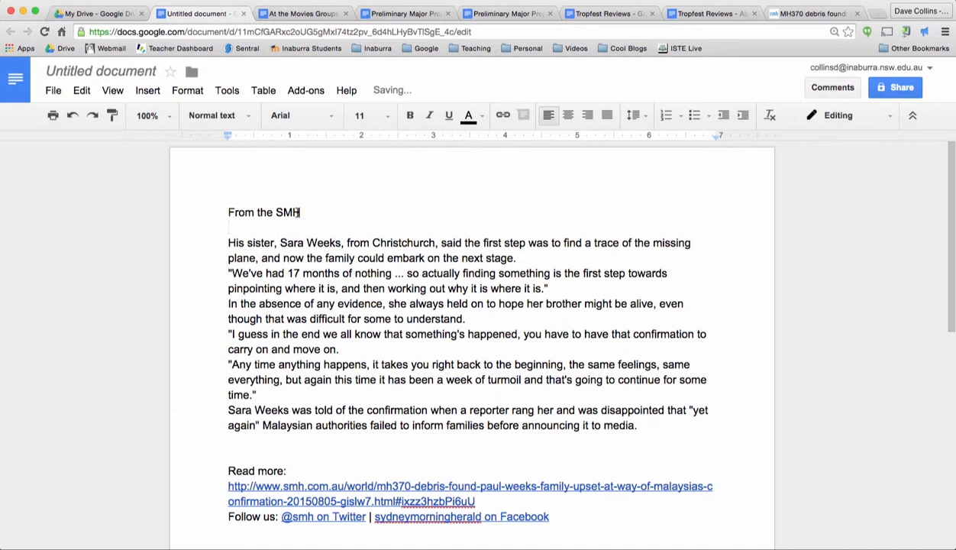
Step: Apply the Heading 1 style to the "From the SMH" line
{"action": "left_click_drag", "start_coordinate": [302, 212], "coordinate": [207, 212]}
{"action": "left_click", "coordinate": [224, 116]}
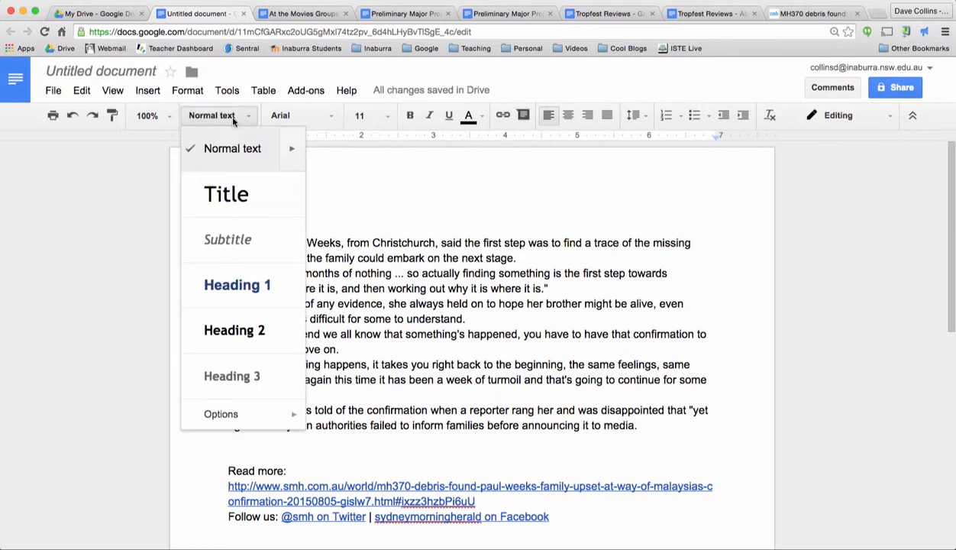
{"action": "left_click", "coordinate": [246, 290]}
{"action": "left_click", "coordinate": [284, 249]}
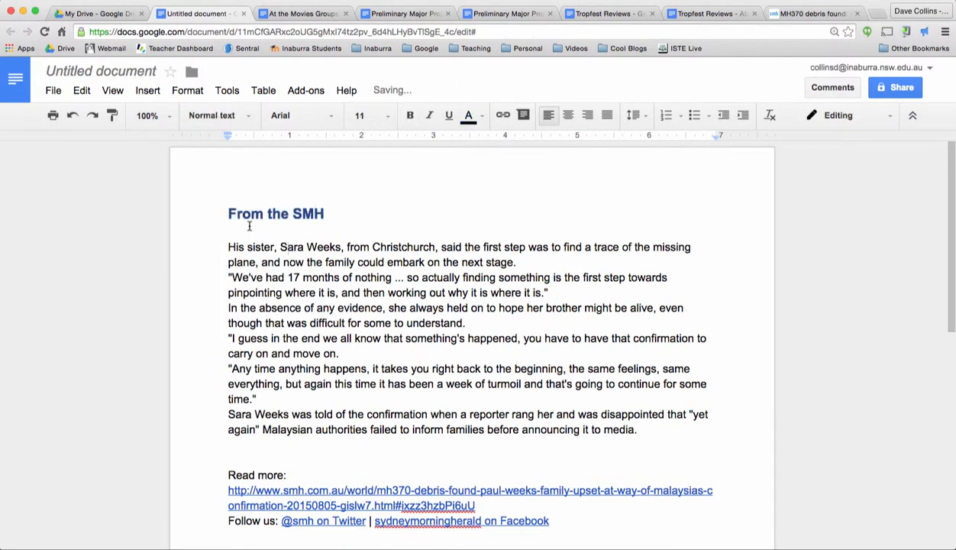
Step: Set the "From the SMH" heading to font size 18 and change its text colour to a brighter blue
{"action": "left_click", "coordinate": [303, 214]}
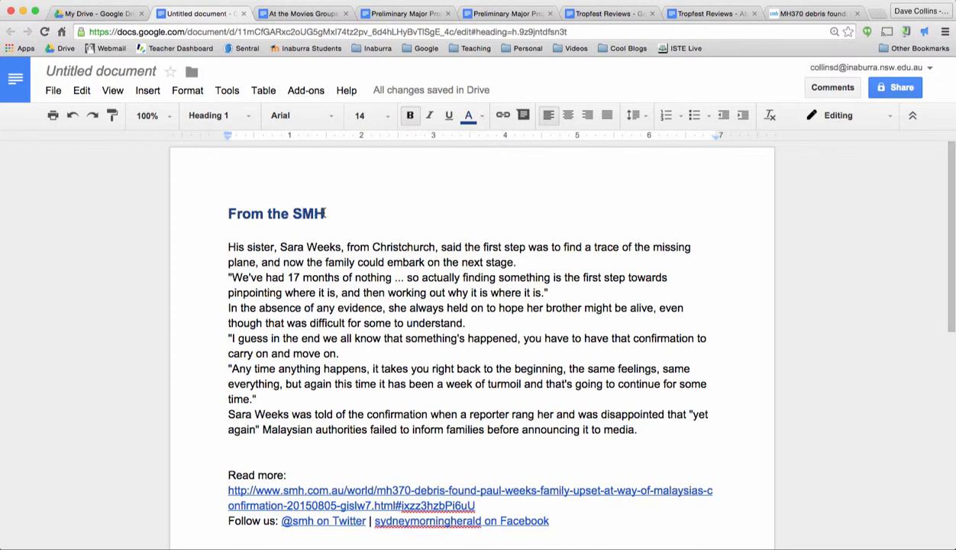
{"action": "left_click_drag", "start_coordinate": [326, 214], "coordinate": [227, 215]}
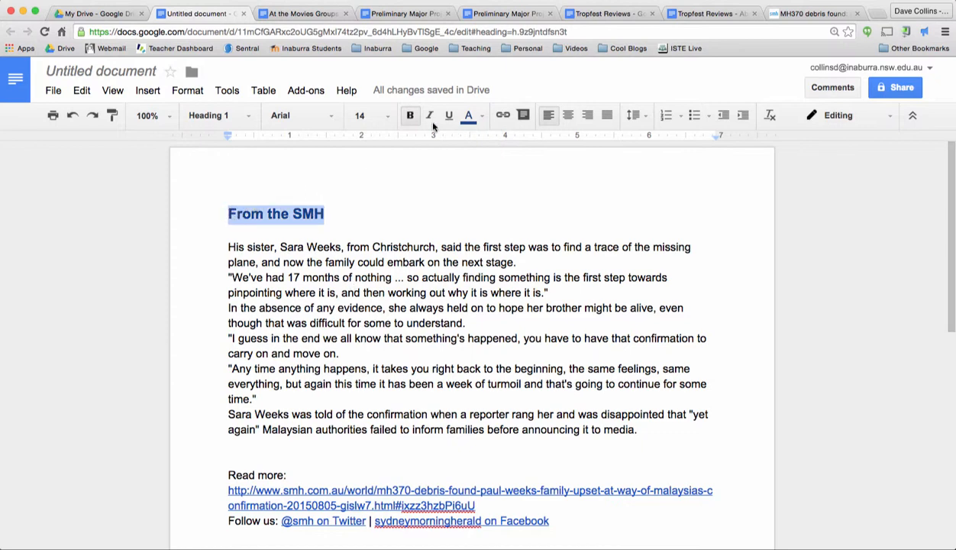
{"action": "left_click", "coordinate": [390, 118]}
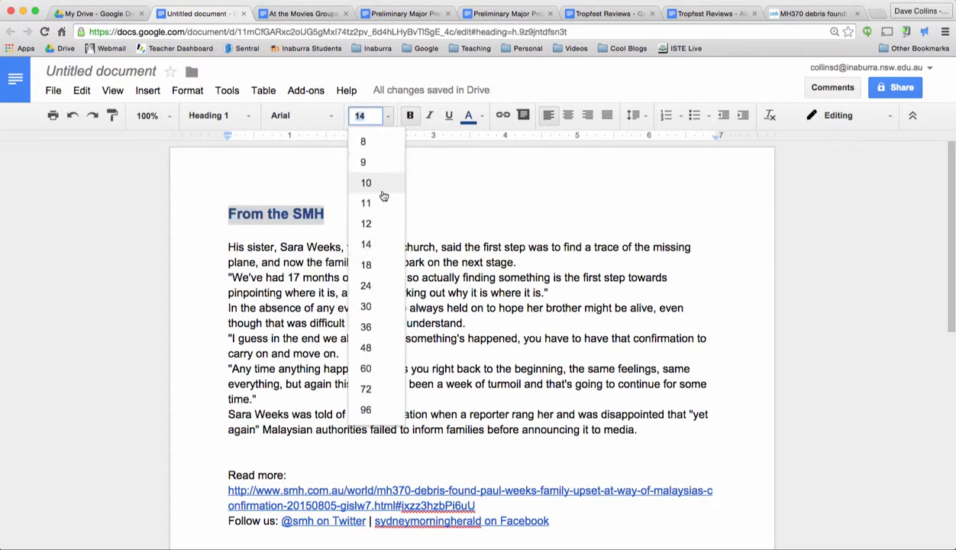
{"action": "left_click", "coordinate": [374, 266]}
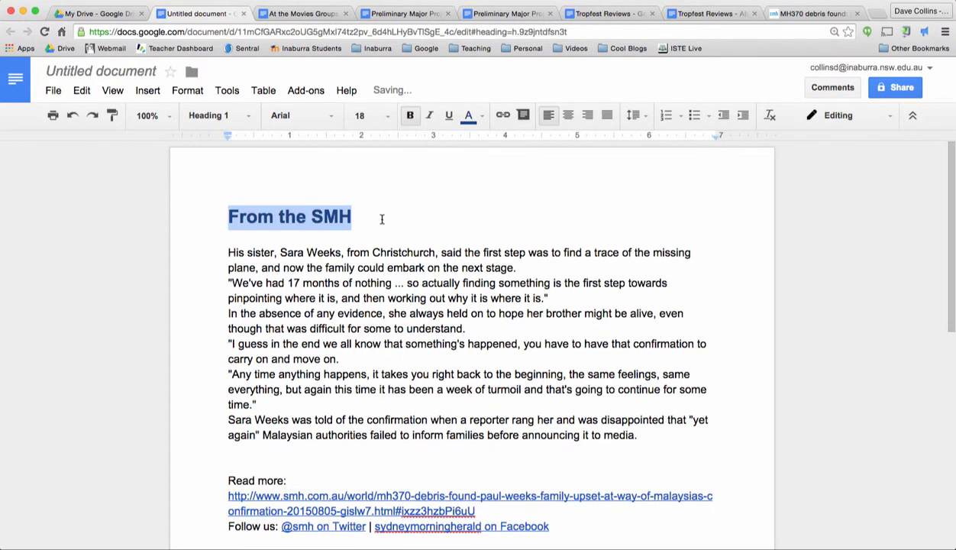
{"action": "left_click", "coordinate": [483, 116]}
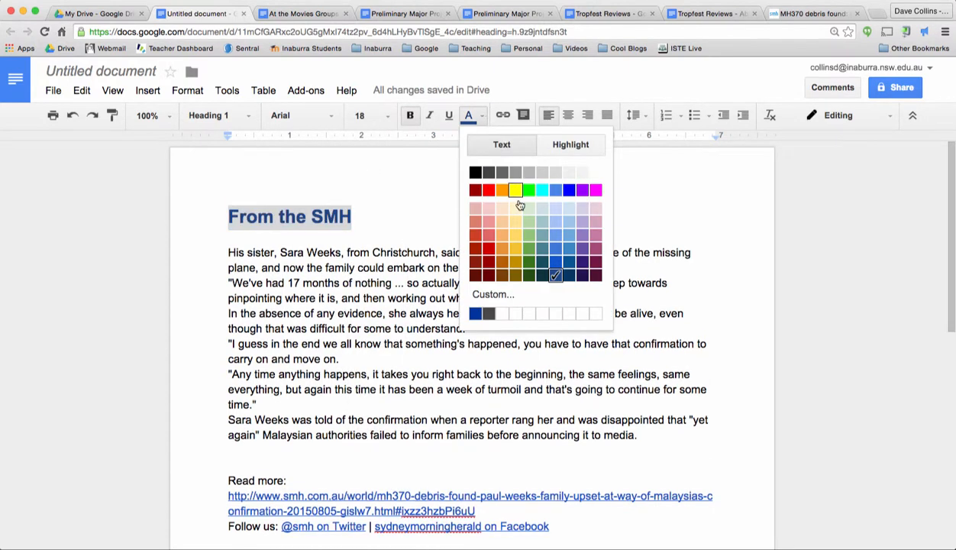
{"action": "left_click", "coordinate": [539, 255]}
{"action": "left_click", "coordinate": [390, 223]}
{"action": "scroll", "coordinate": [389, 225], "scroll_direction": "down", "scroll_amount": 1}
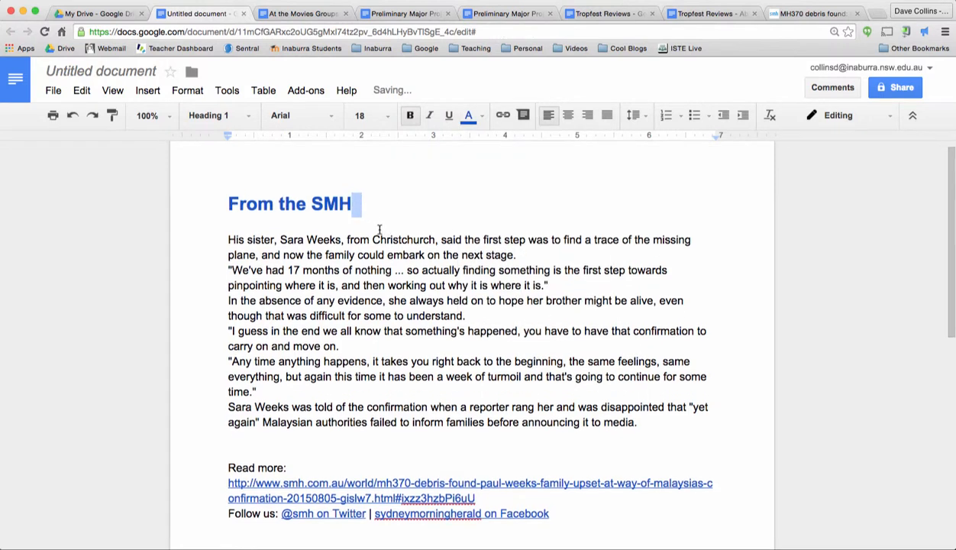
{"action": "left_click", "coordinate": [362, 214]}
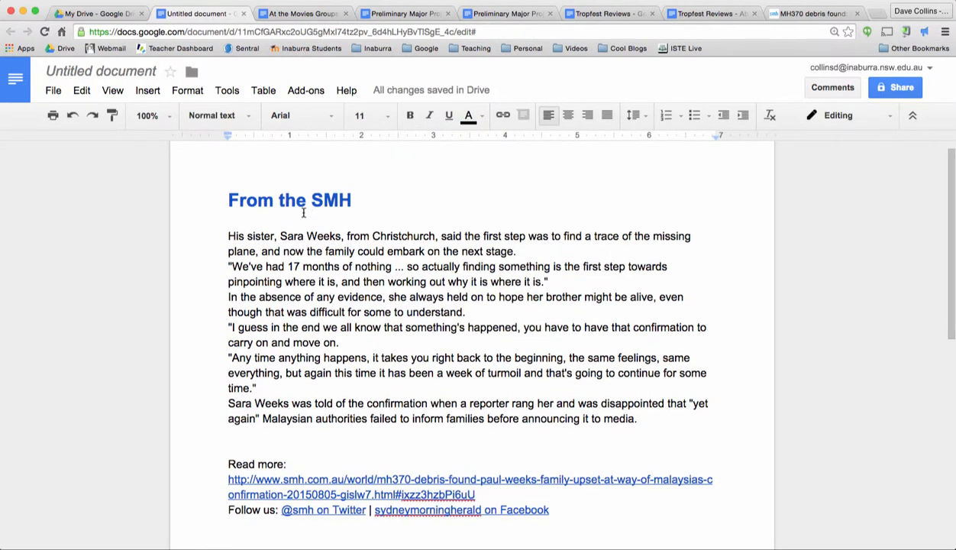
Step: Update the Heading 1 style to match the formatting of the "From the SMH" heading and check it among the paragraph styles
{"action": "left_click", "coordinate": [349, 195]}
{"action": "left_click_drag", "start_coordinate": [349, 195], "coordinate": [227, 200]}
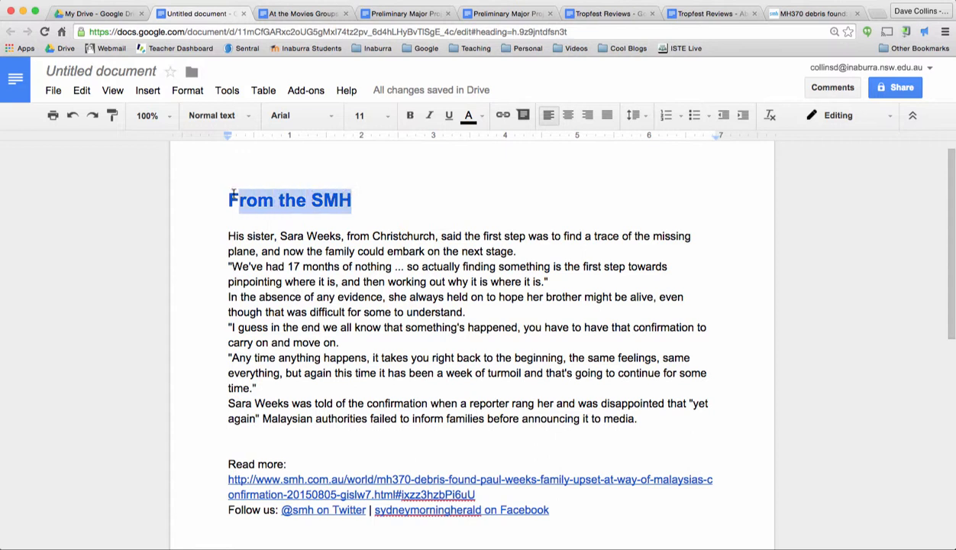
{"action": "left_click", "coordinate": [250, 119]}
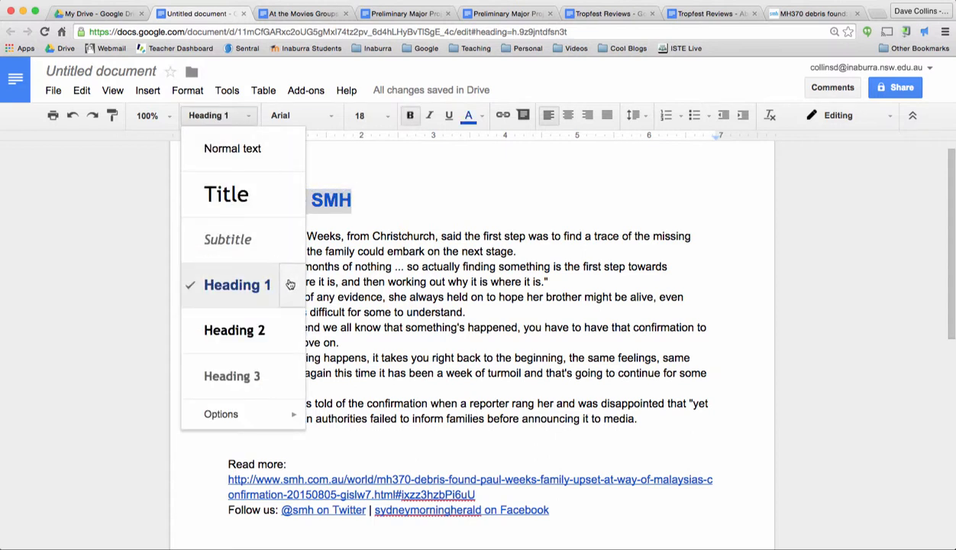
{"action": "mouse_move", "coordinate": [290, 285]}
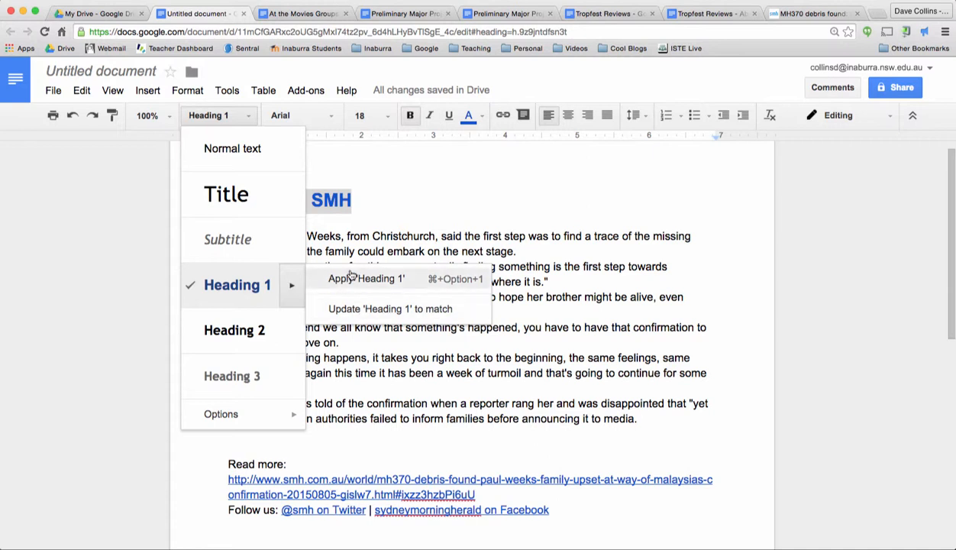
{"action": "left_click", "coordinate": [405, 309]}
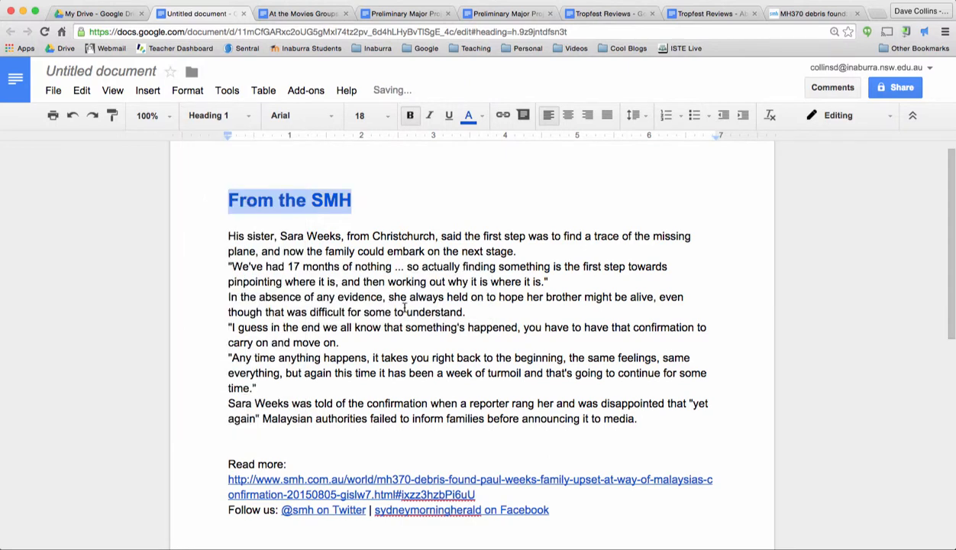
{"action": "left_click", "coordinate": [246, 116]}
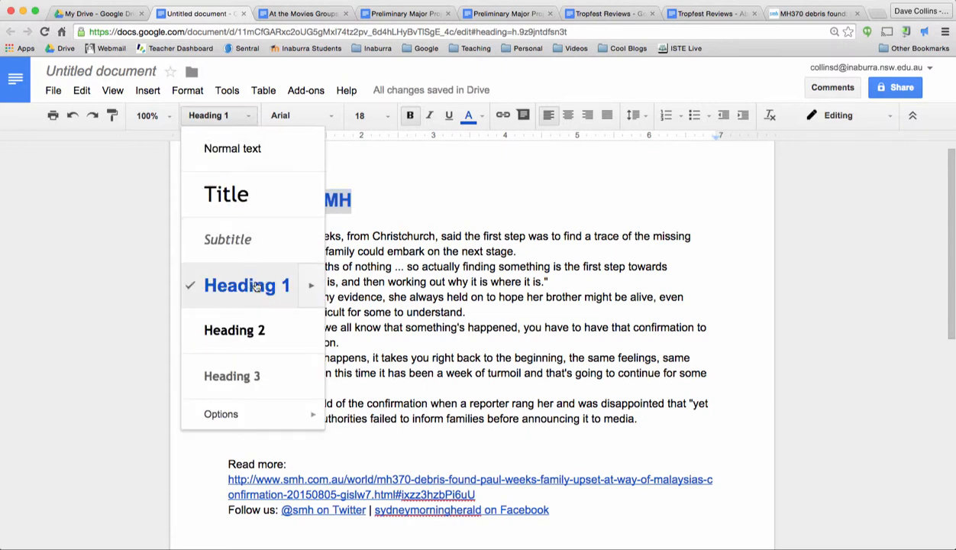
{"action": "left_click", "coordinate": [414, 351]}
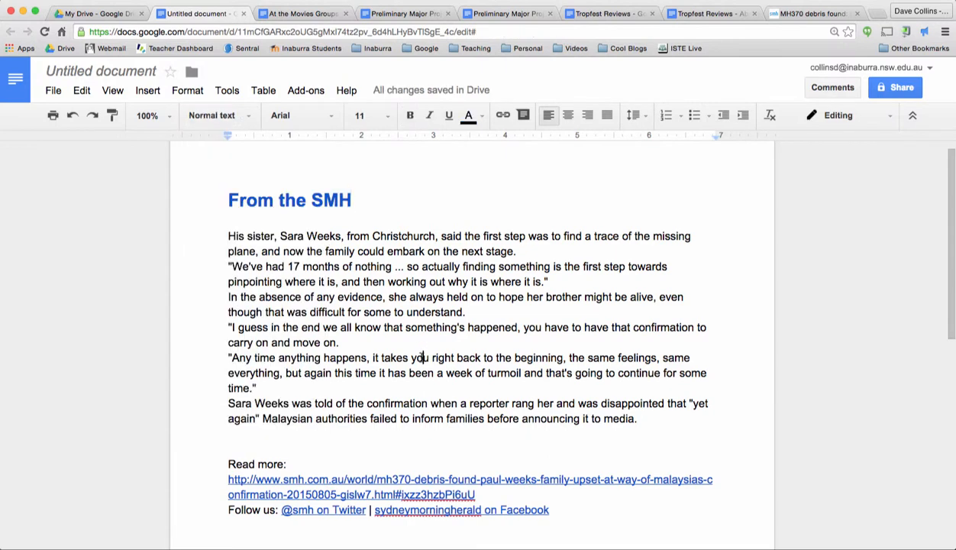
Step: Try applying the updated Heading 1 style to the "Read more:" line
{"action": "left_click_drag", "start_coordinate": [287, 464], "coordinate": [227, 463]}
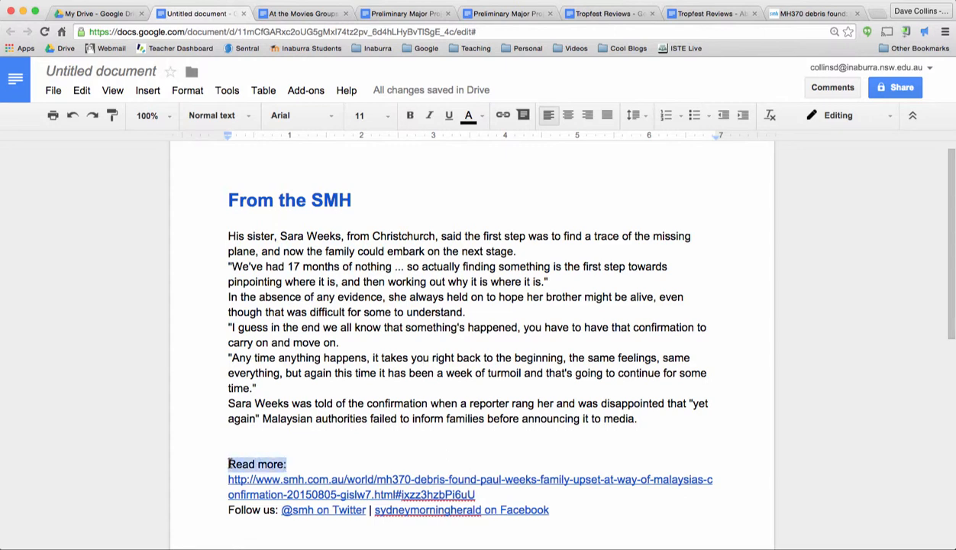
{"action": "left_click", "coordinate": [244, 115]}
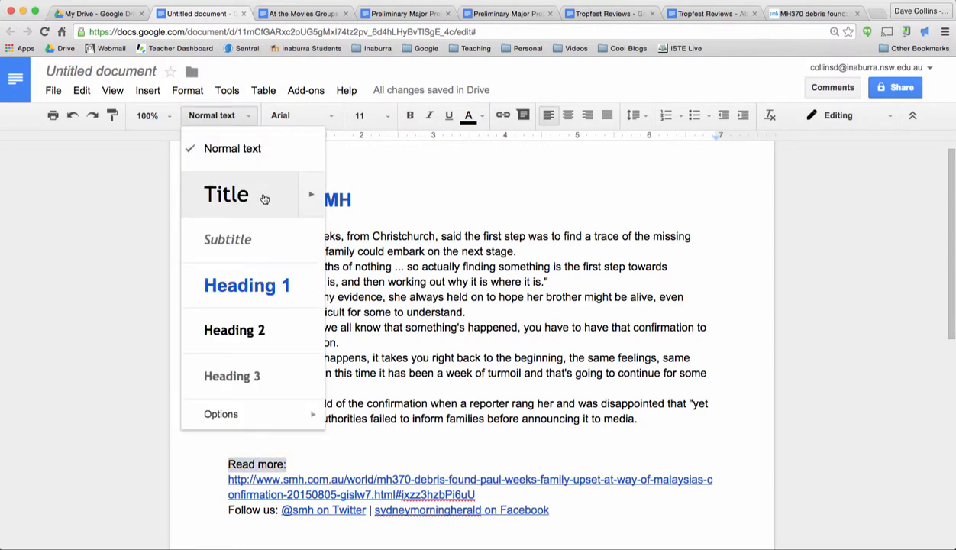
{"action": "left_click", "coordinate": [284, 285]}
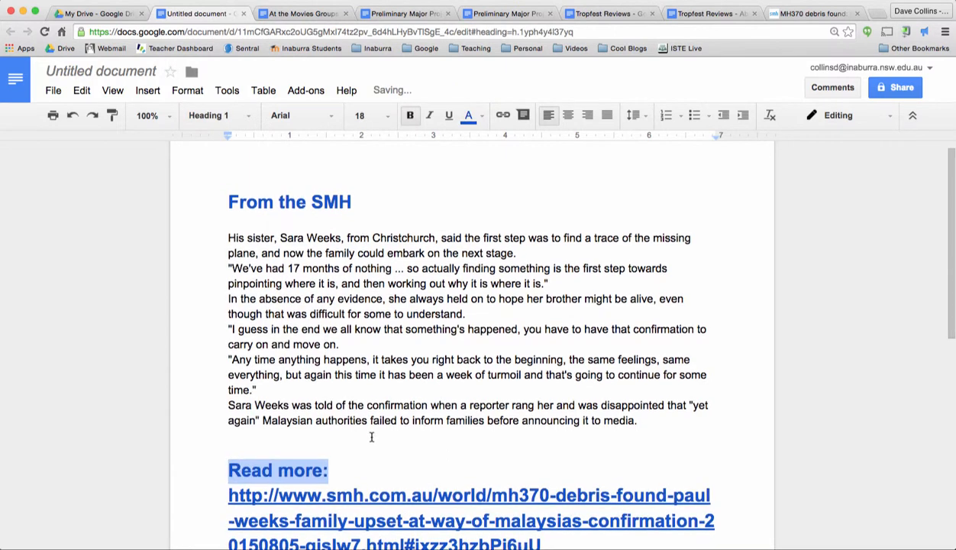
Step: Return the "Read more:" line and the link below it to the Normal text style
{"action": "scroll", "coordinate": [473, 442], "scroll_direction": "down", "scroll_amount": 3}
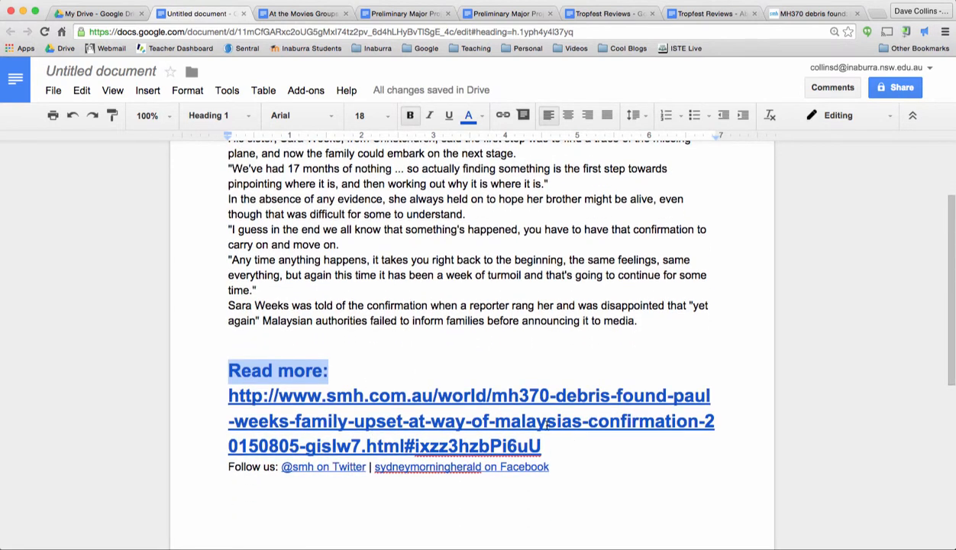
{"action": "left_click_drag", "start_coordinate": [546, 447], "coordinate": [214, 403]}
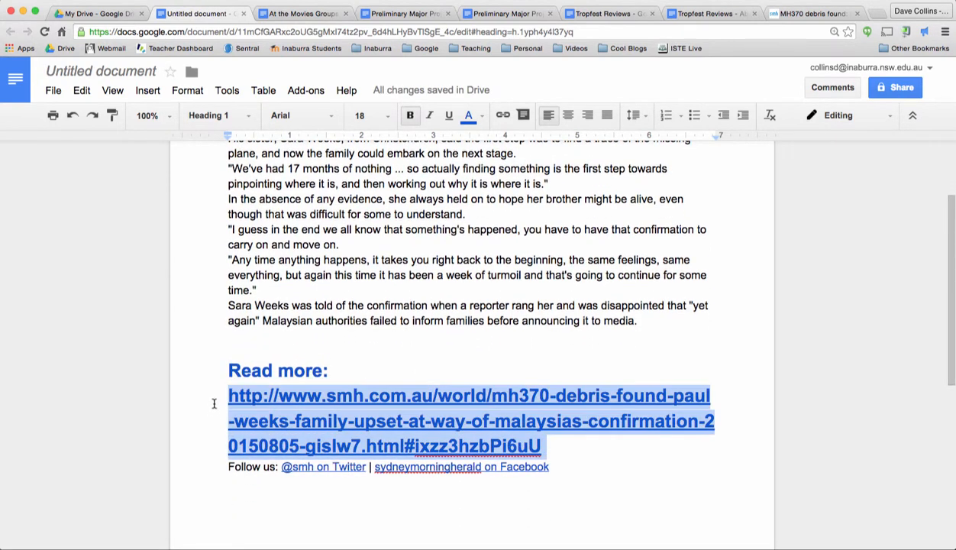
{"action": "left_click", "coordinate": [217, 115]}
{"action": "left_click", "coordinate": [257, 147]}
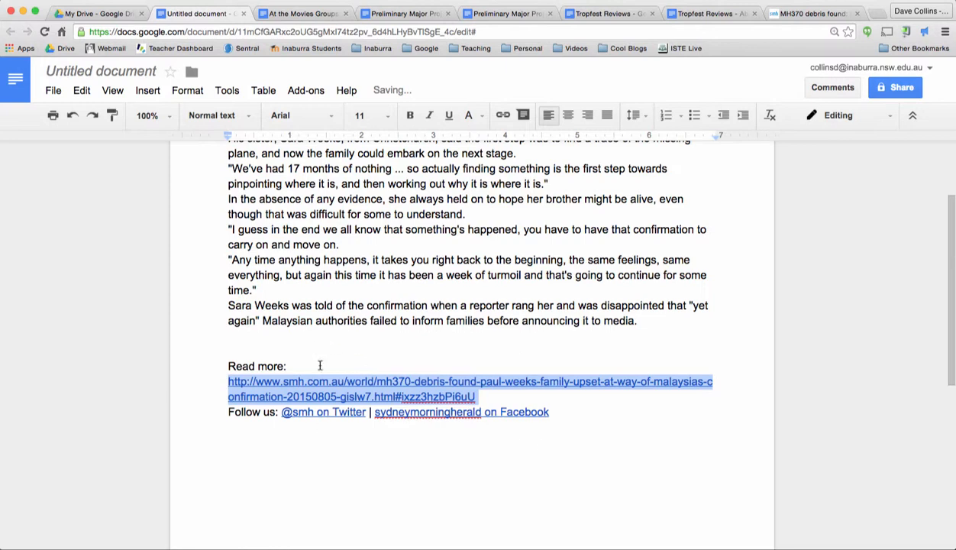
Step: Separate the "Read more:" line from the link below it and apply the Heading 1 style to that line only
{"action": "left_click", "coordinate": [289, 366]}
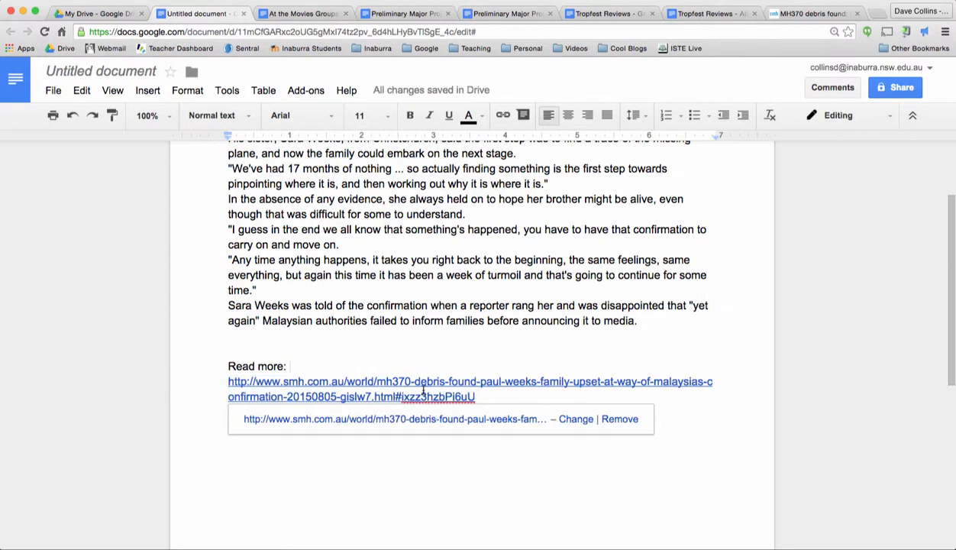
{"action": "left_click", "coordinate": [229, 381]}
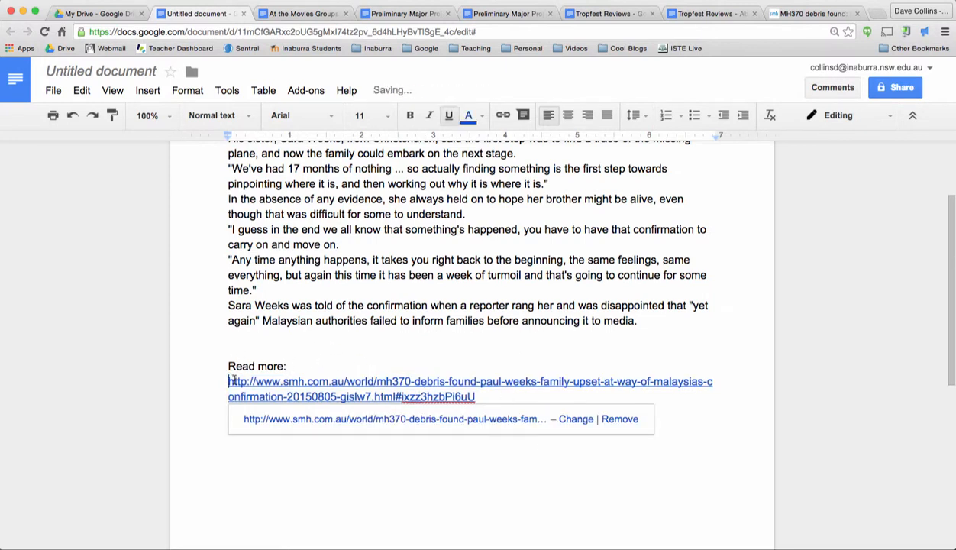
{"action": "left_click_drag", "start_coordinate": [481, 393], "coordinate": [229, 364]}
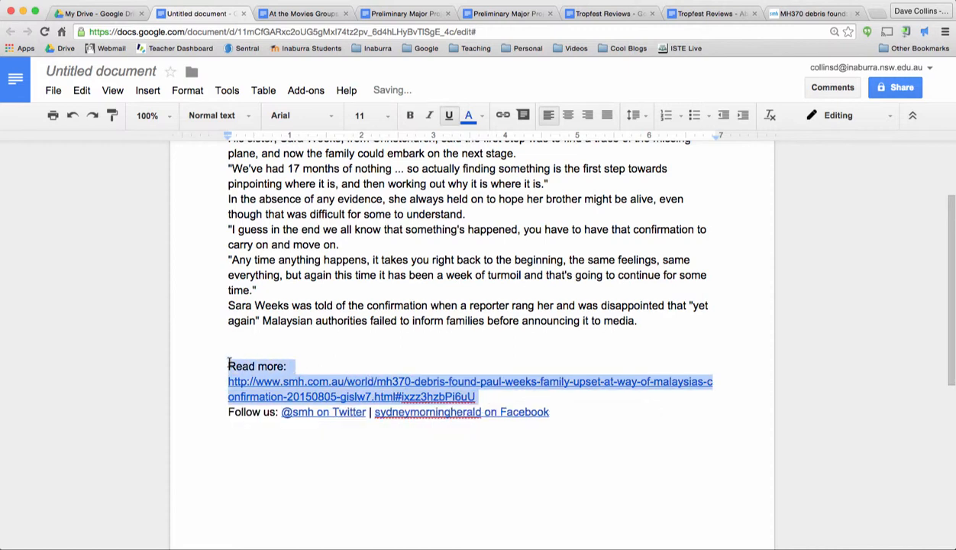
{"action": "left_click_drag", "start_coordinate": [304, 362], "coordinate": [219, 366]}
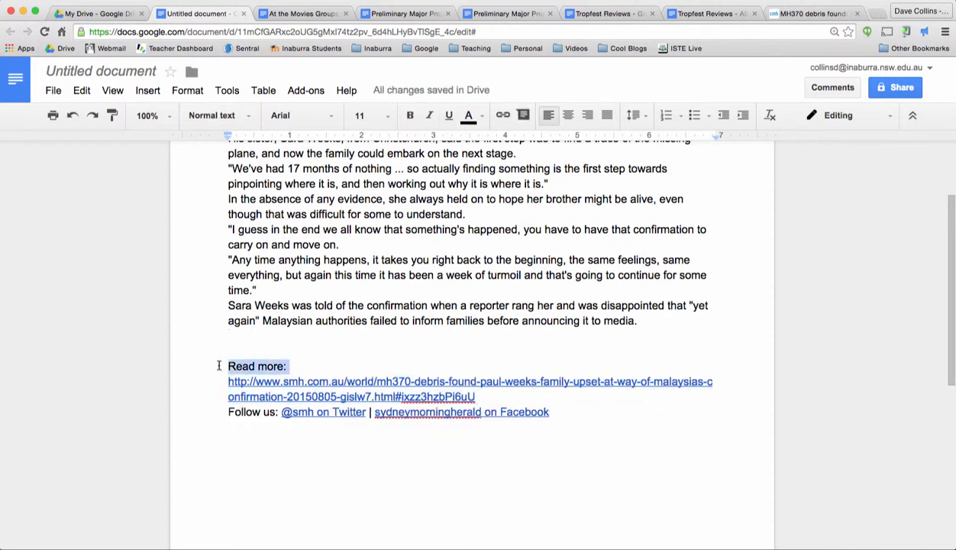
{"action": "left_click", "coordinate": [213, 115]}
{"action": "left_click", "coordinate": [237, 272]}
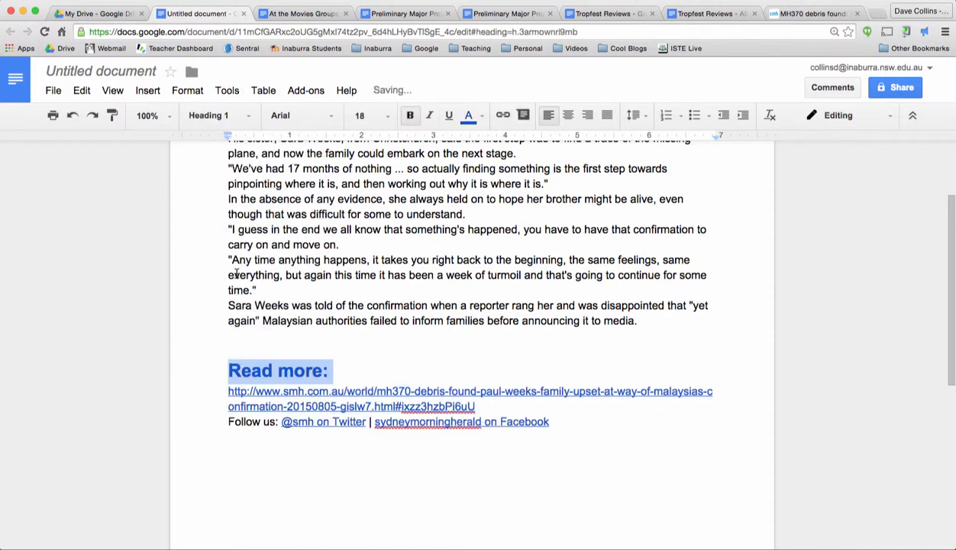
{"action": "left_click", "coordinate": [362, 355]}
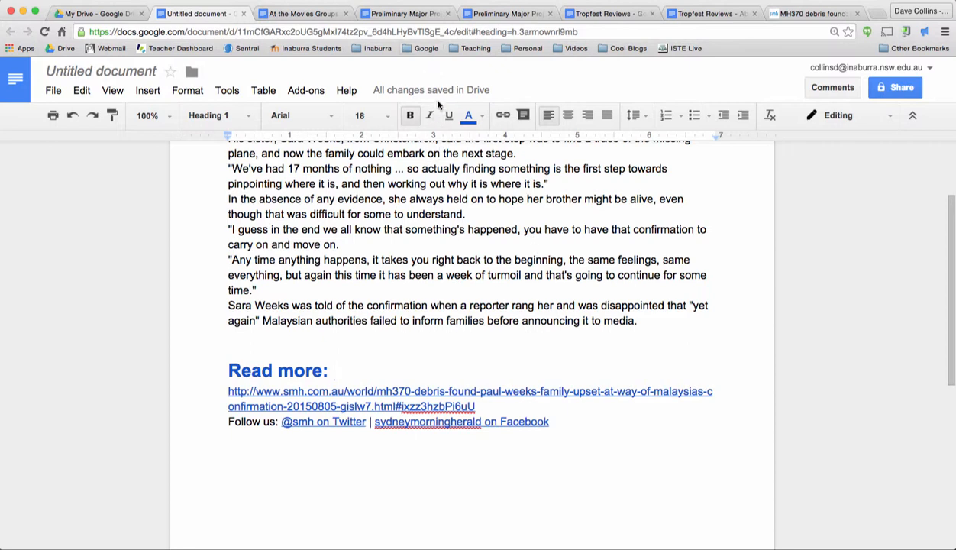
Step: Switch to the At the Movies Groups 2015 document and look over its table of students, movies and ratings
{"action": "left_click", "coordinate": [294, 14]}
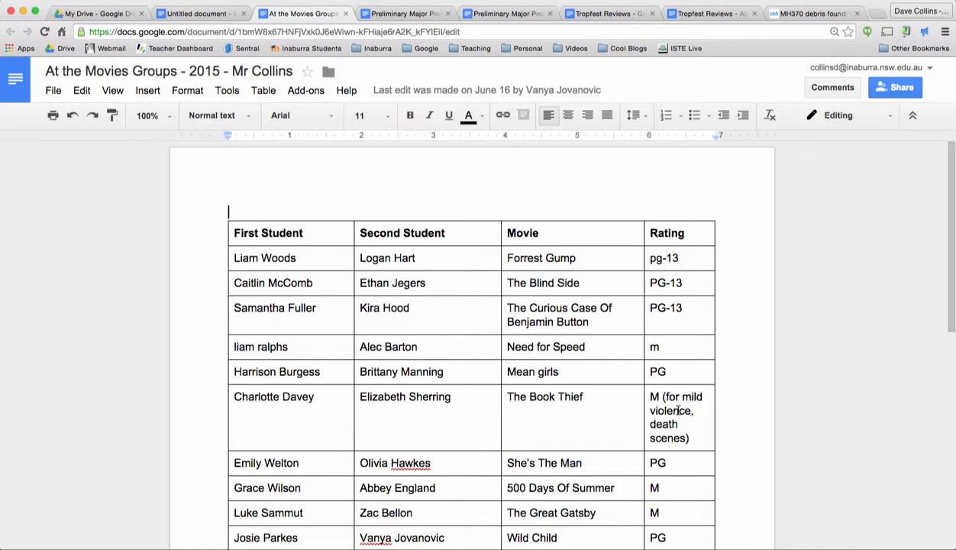
{"action": "scroll", "coordinate": [454, 377], "scroll_direction": "down", "scroll_amount": 4}
{"action": "scroll", "coordinate": [454, 377], "scroll_direction": "up", "scroll_amount": 4}
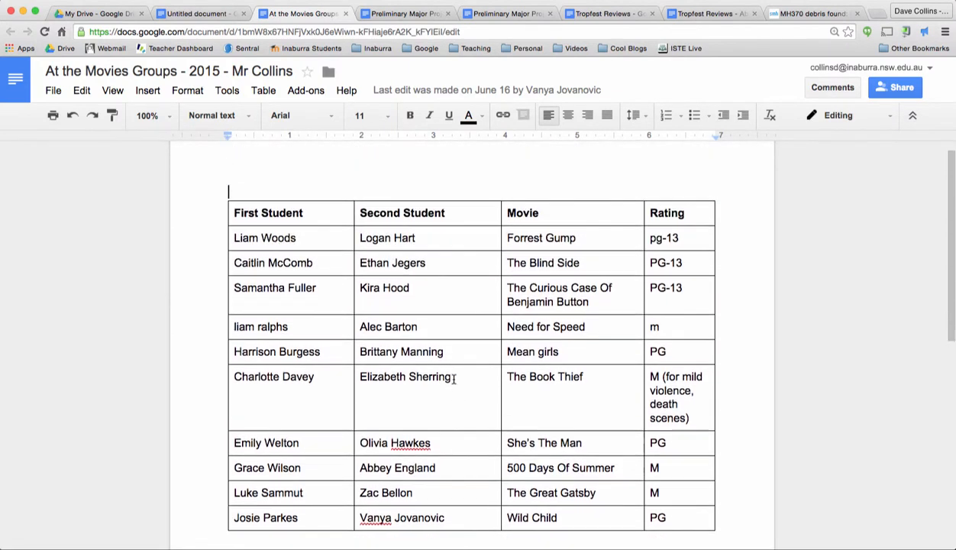
{"action": "scroll", "coordinate": [482, 380], "scroll_direction": "down", "scroll_amount": 2}
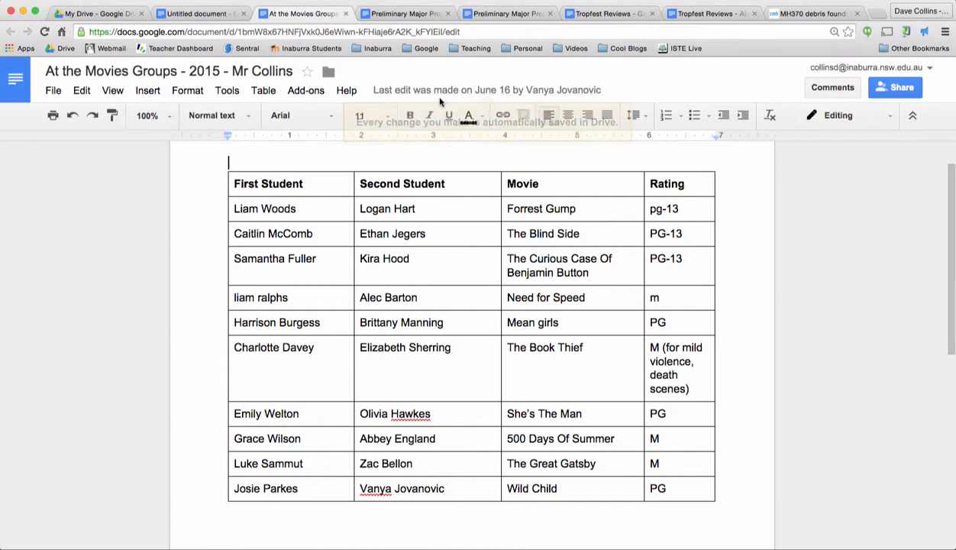
Step: Show the document's revision history and look through the listed revisions down to the earliest one
{"action": "left_click", "coordinate": [53, 92]}
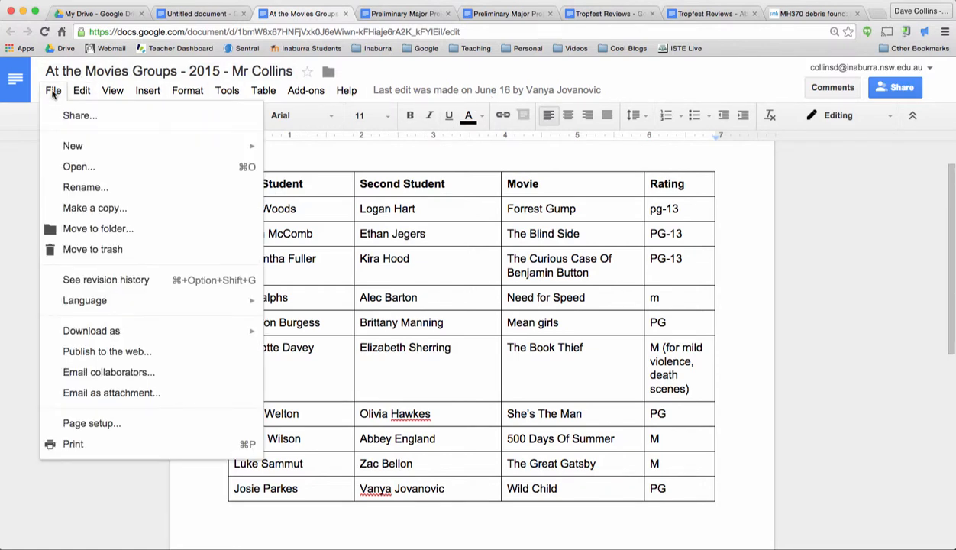
{"action": "left_click", "coordinate": [84, 280]}
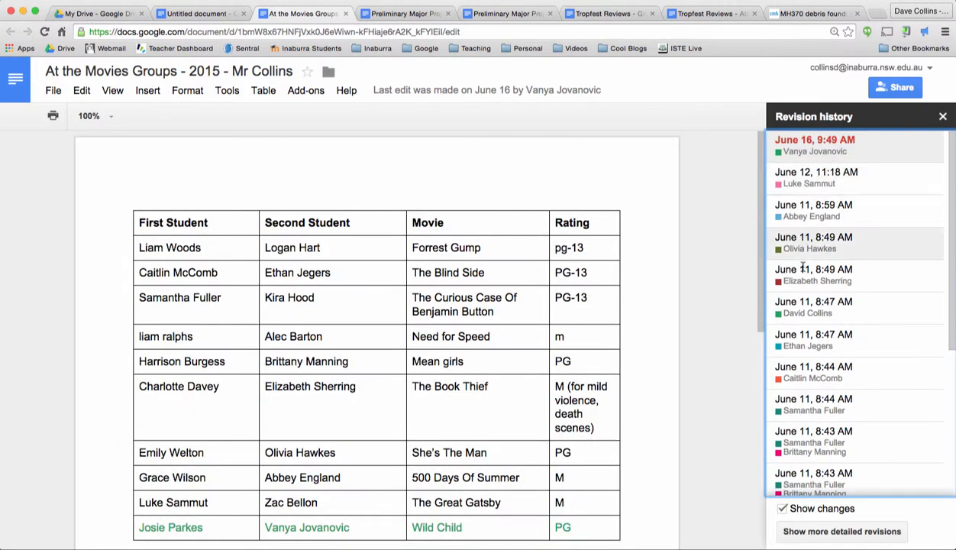
{"action": "scroll", "coordinate": [798, 374], "scroll_direction": "down", "scroll_amount": 5}
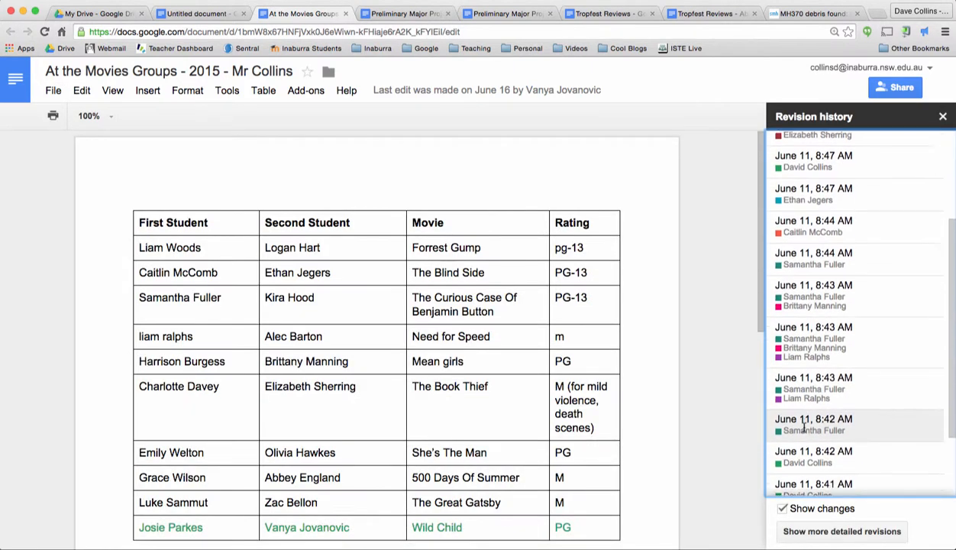
{"action": "scroll", "coordinate": [804, 428], "scroll_direction": "down", "scroll_amount": 1}
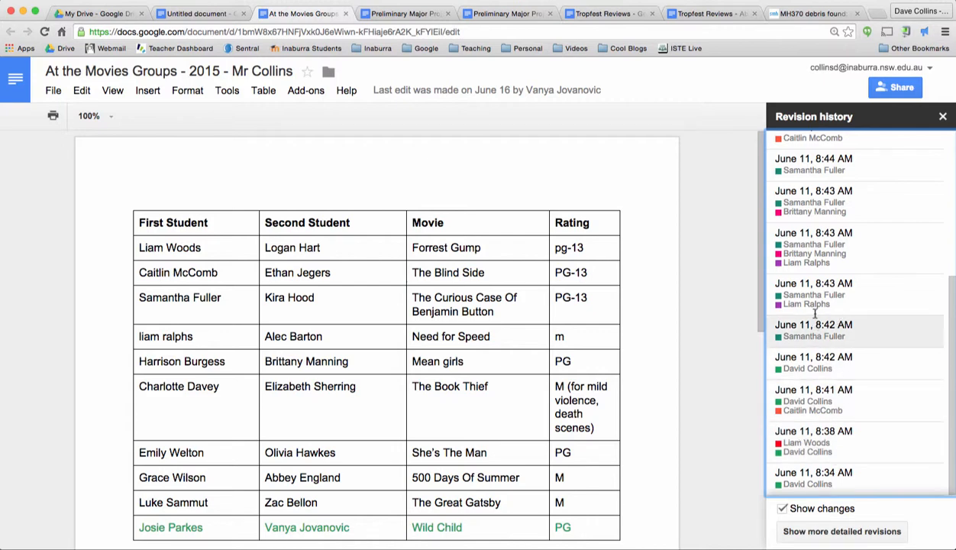
Step: View the three June 11, 8:43 AM revisions from oldest to newest and examine each contributor's coloured changes
{"action": "left_click", "coordinate": [811, 287]}
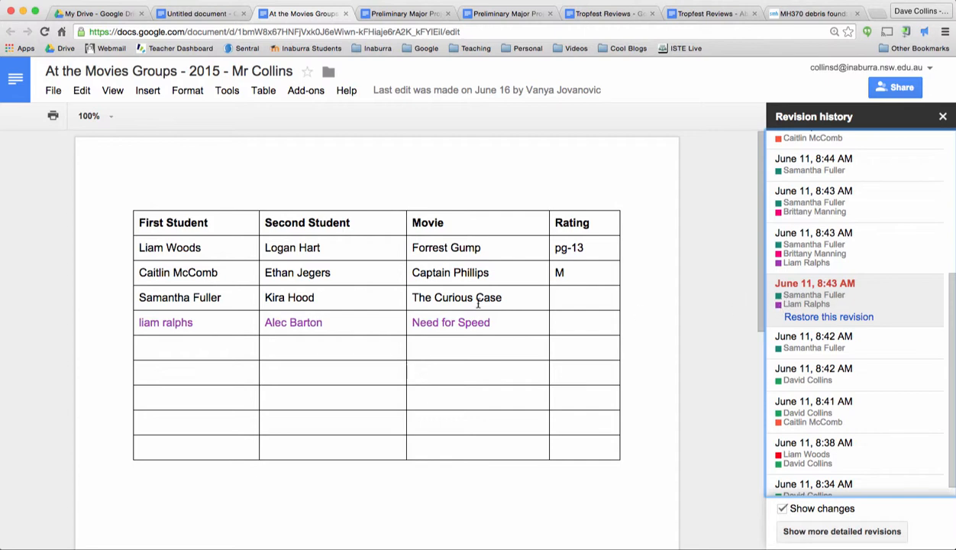
{"action": "left_click", "coordinate": [872, 264]}
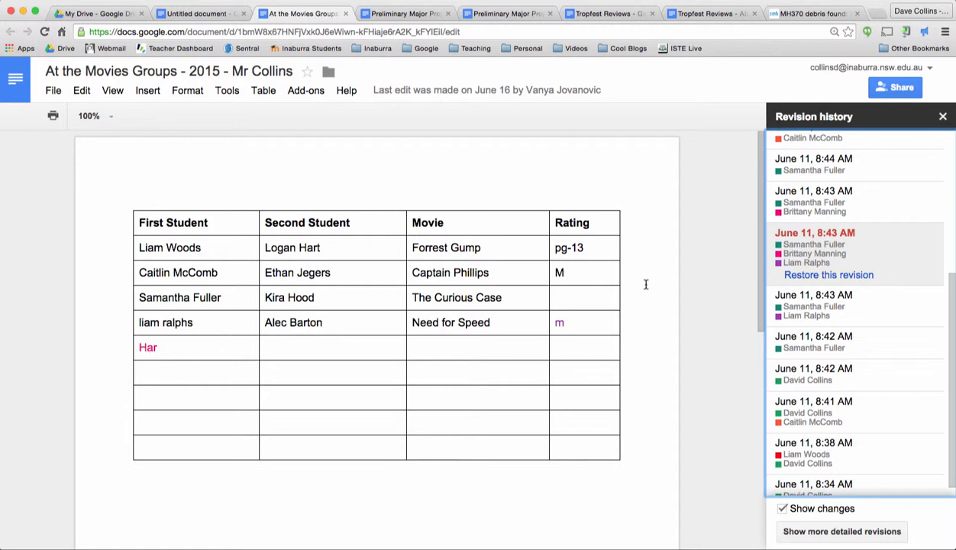
{"action": "double_click", "coordinate": [560, 324]}
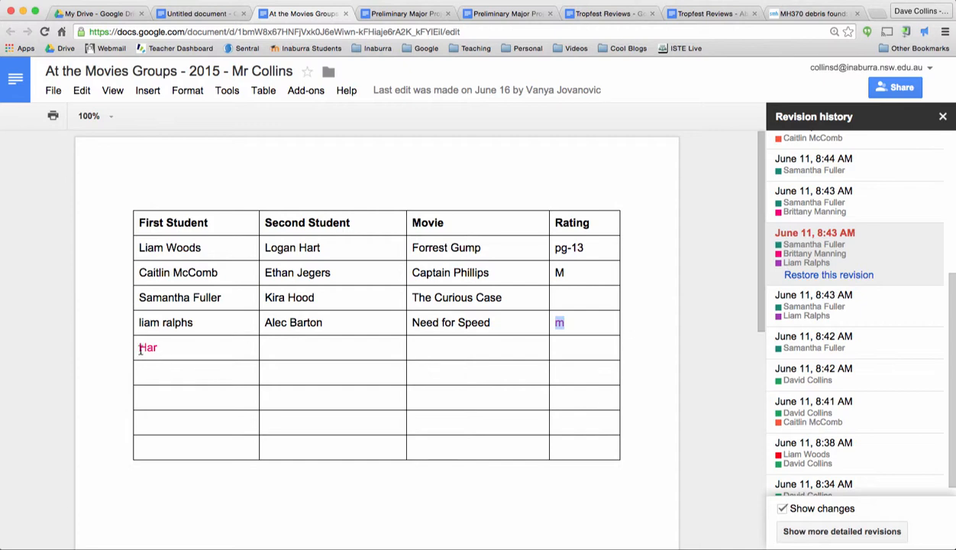
{"action": "left_click", "coordinate": [883, 204]}
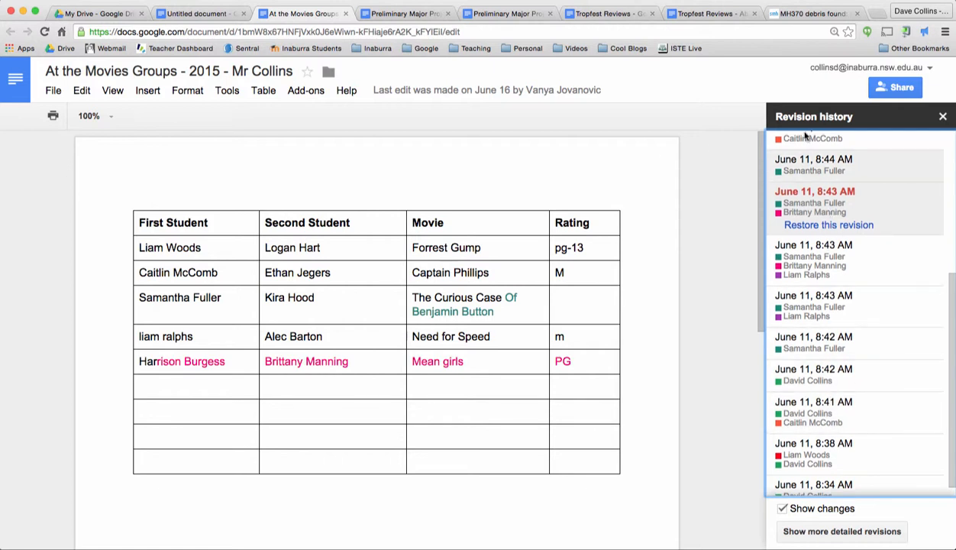
Step: View both June 11, 8:47 AM revisions and the newest 8:43 AM revision, and close the revision history
{"action": "scroll", "coordinate": [915, 238], "scroll_direction": "up", "scroll_amount": 3}
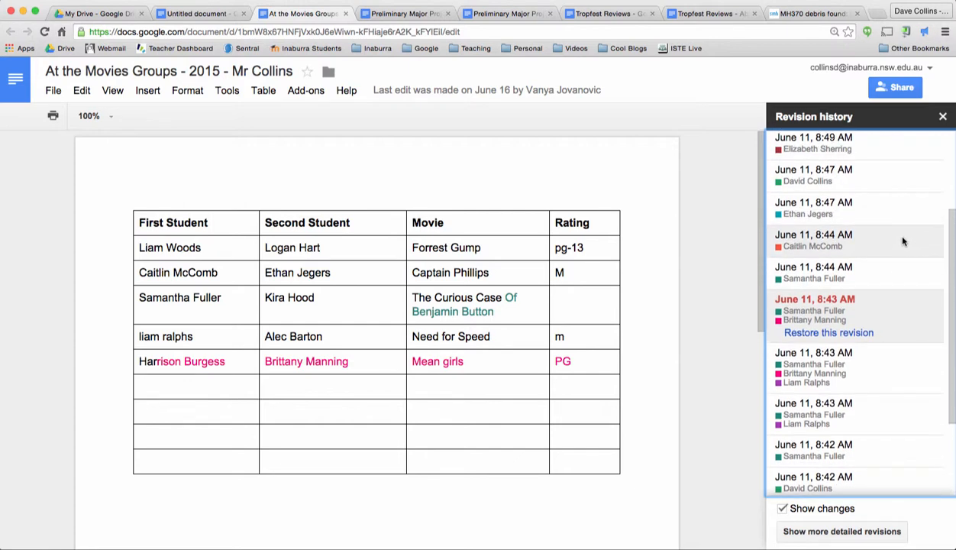
{"action": "left_click", "coordinate": [831, 215]}
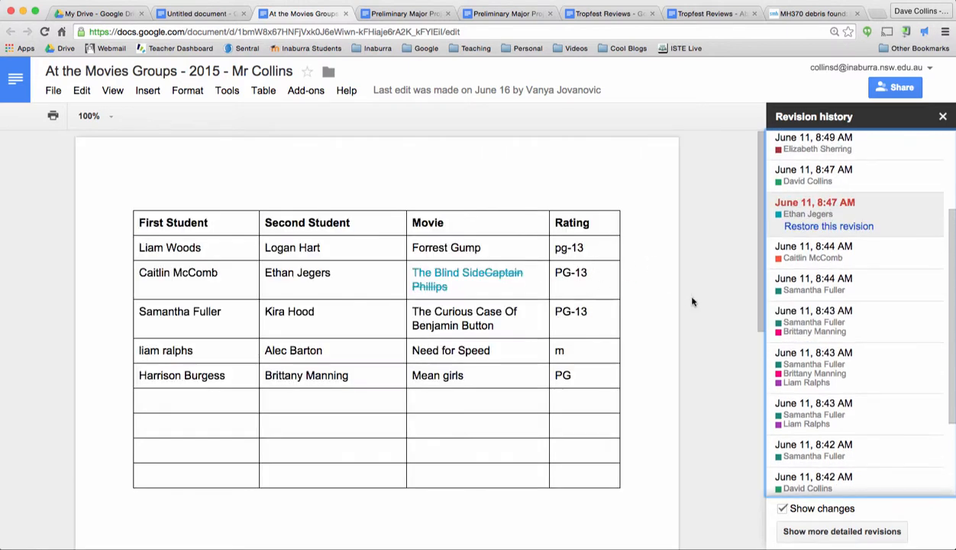
{"action": "left_click", "coordinate": [820, 180]}
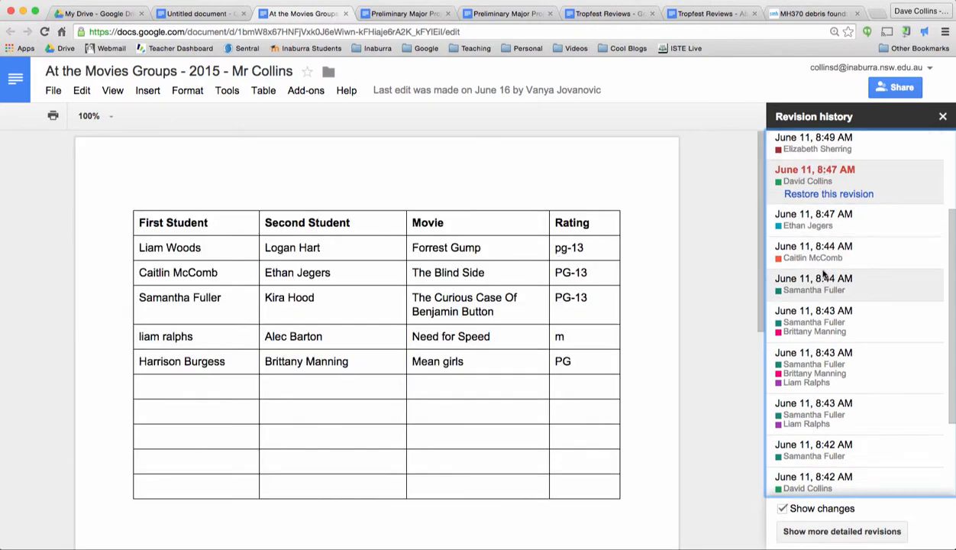
{"action": "left_click", "coordinate": [819, 328]}
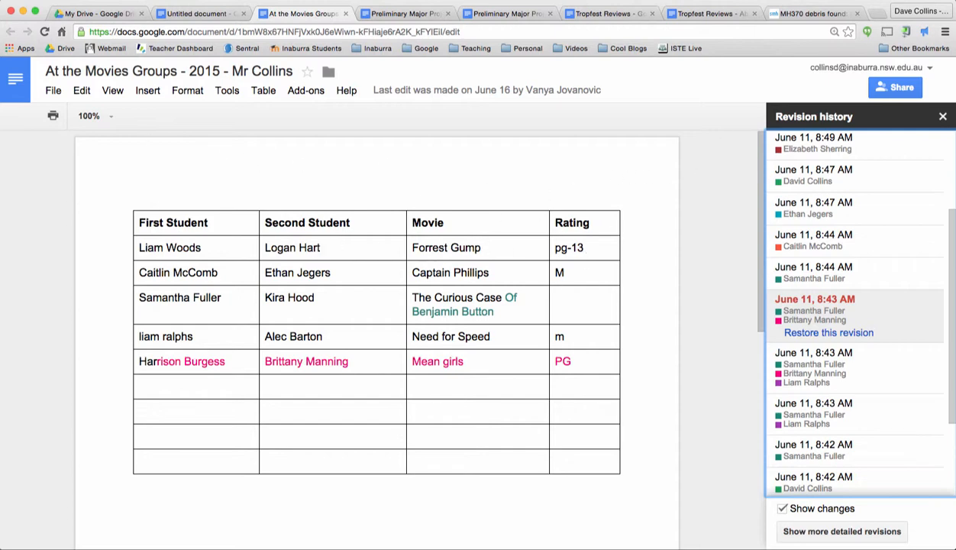
{"action": "left_click", "coordinate": [941, 116]}
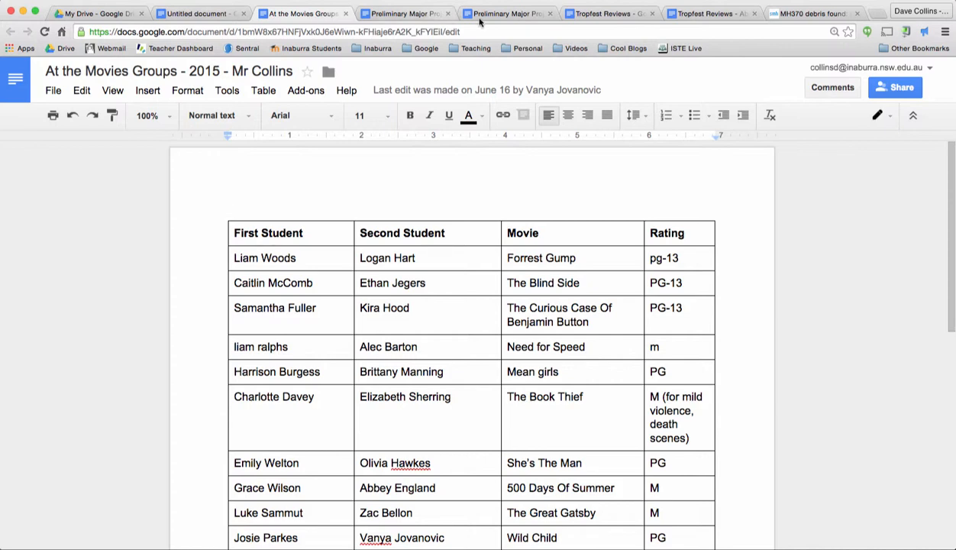
Step: Switch to the Tropfest Reviews document and look through its instructions and the review tables for each movie
{"action": "left_click", "coordinate": [620, 15]}
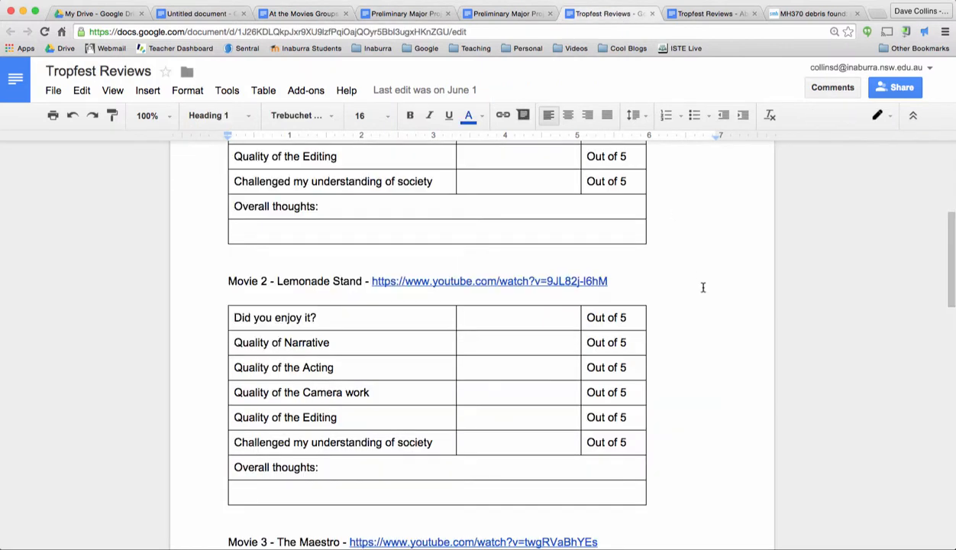
{"action": "scroll", "coordinate": [701, 286], "scroll_direction": "up", "scroll_amount": 5}
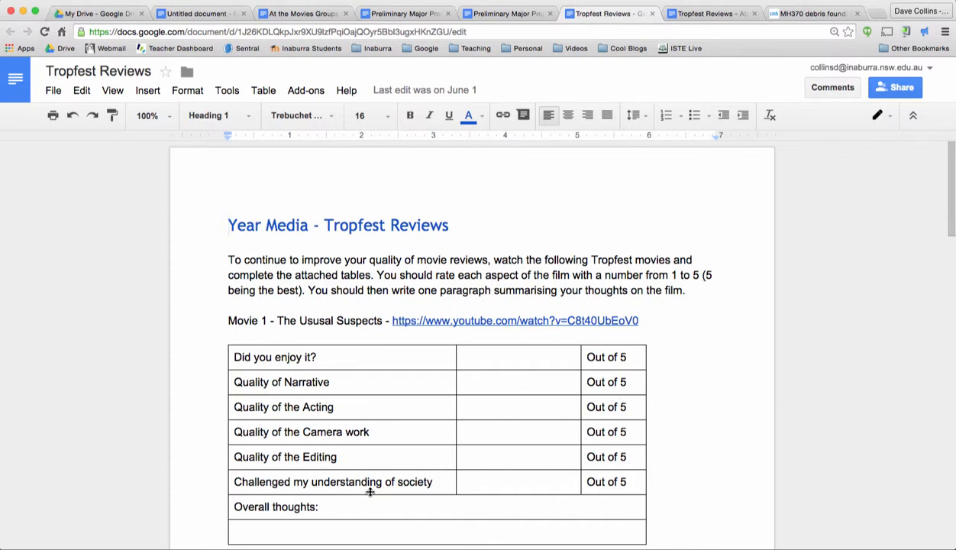
{"action": "scroll", "coordinate": [412, 488], "scroll_direction": "down", "scroll_amount": 2}
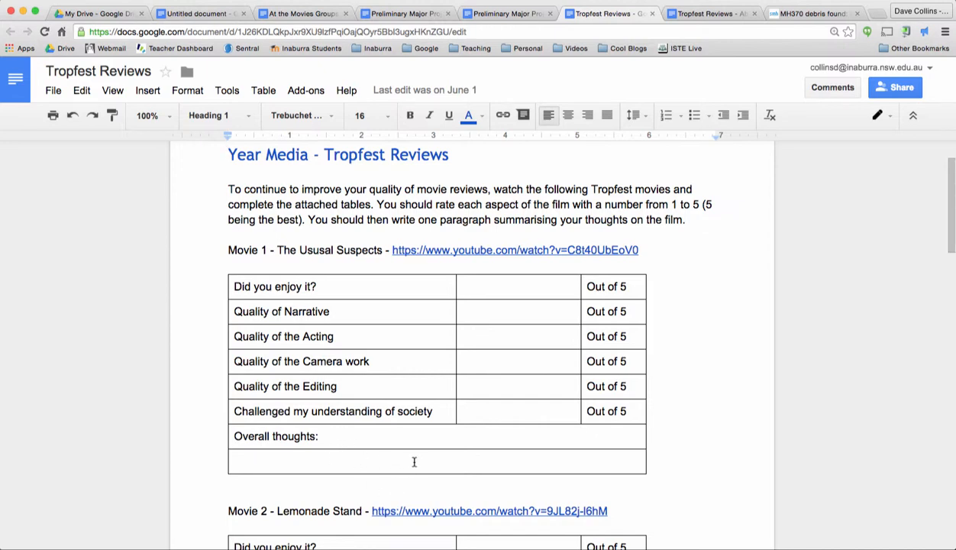
{"action": "scroll", "coordinate": [413, 458], "scroll_direction": "up", "scroll_amount": 2}
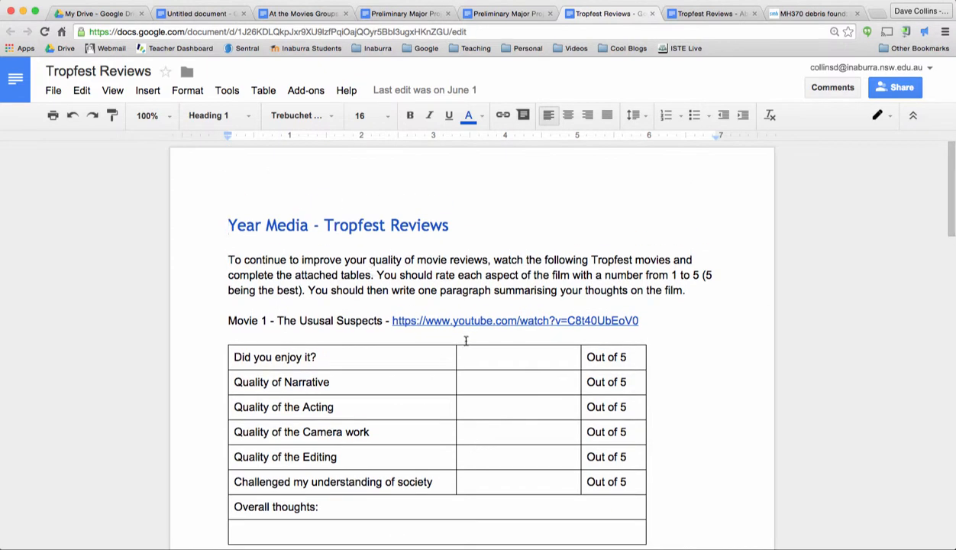
{"action": "scroll", "coordinate": [466, 339], "scroll_direction": "down", "scroll_amount": 20}
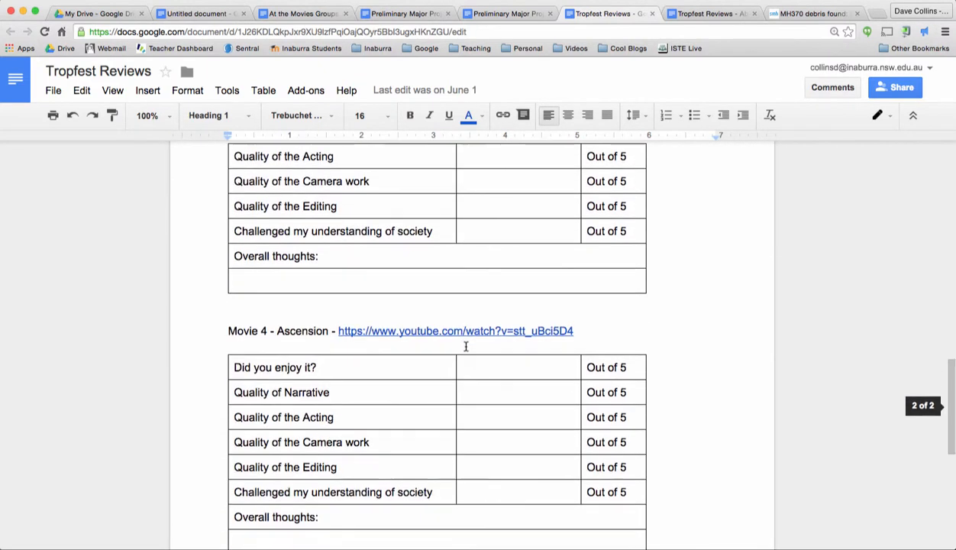
{"action": "scroll", "coordinate": [466, 345], "scroll_direction": "down", "scroll_amount": 5}
{"action": "scroll", "coordinate": [466, 346], "scroll_direction": "up", "scroll_amount": 5}
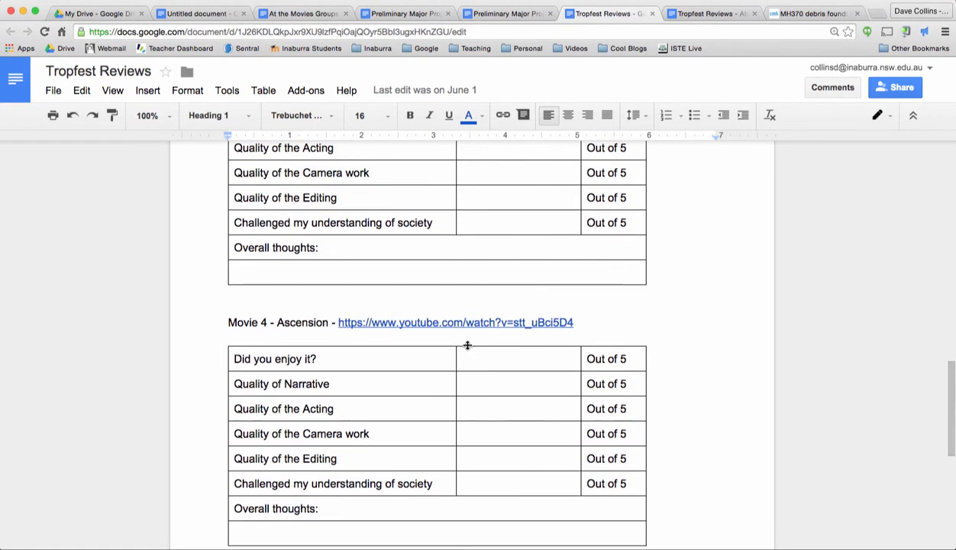
{"action": "scroll", "coordinate": [467, 345], "scroll_direction": "up", "scroll_amount": 18}
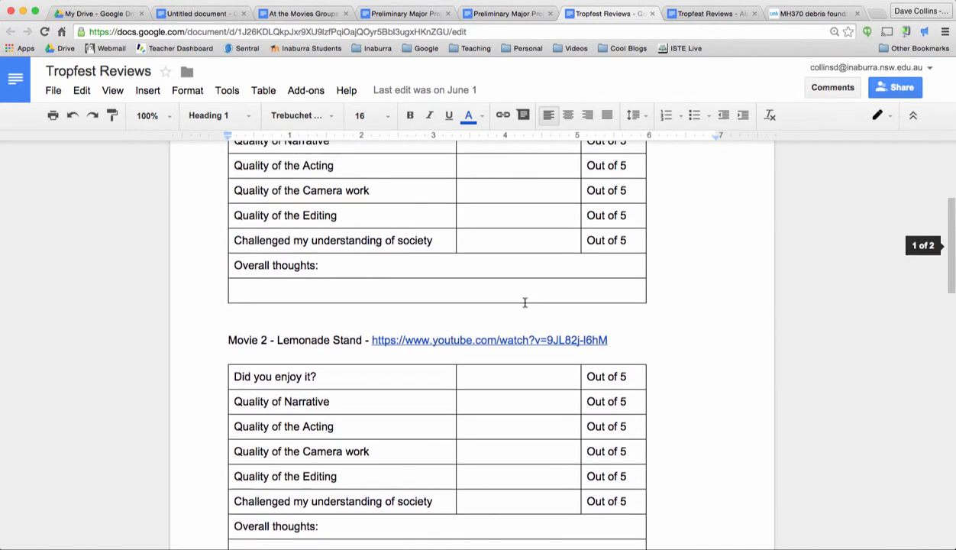
{"action": "scroll", "coordinate": [451, 328], "scroll_direction": "up", "scroll_amount": 7}
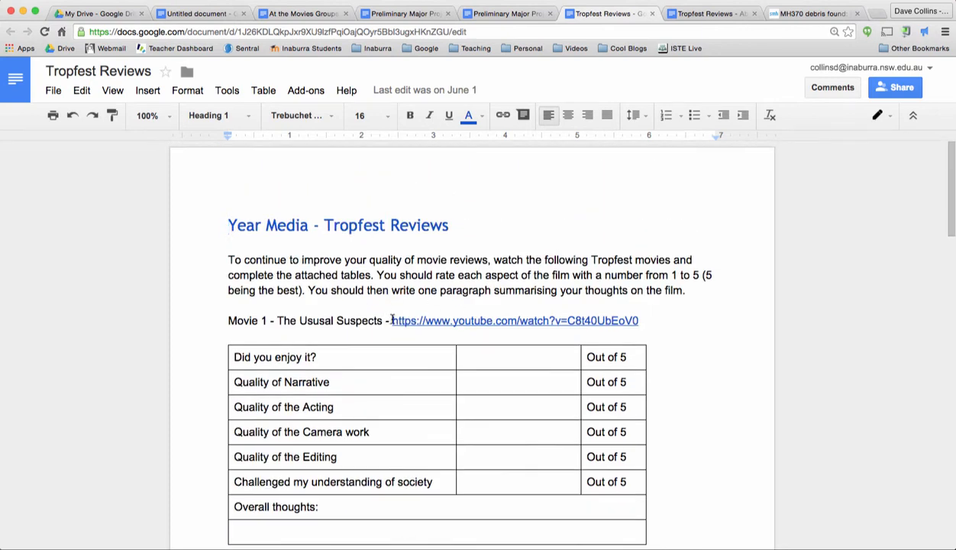
Step: Examine the YouTube link beside the Movie 1 title, selecting its full address
{"action": "left_click", "coordinate": [392, 320]}
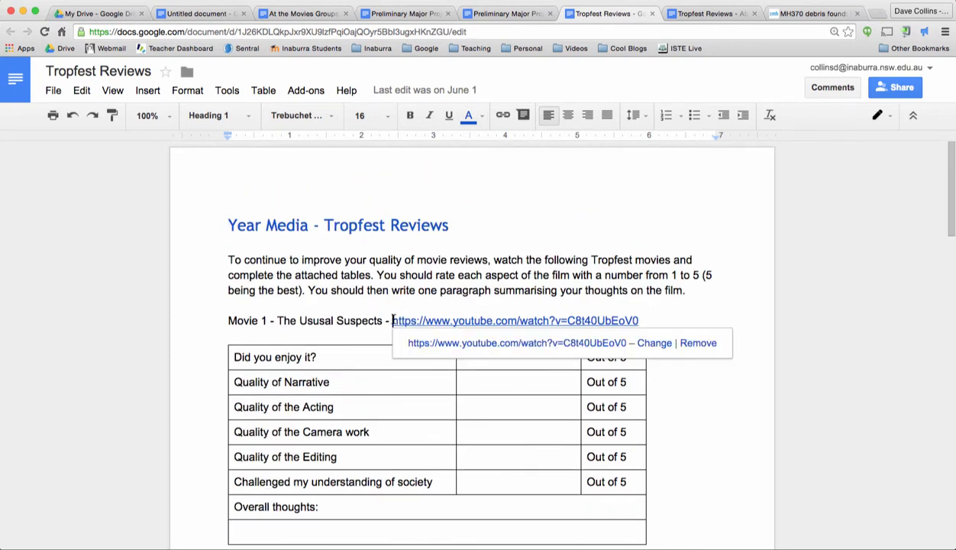
{"action": "left_click_drag", "start_coordinate": [392, 320], "coordinate": [640, 320]}
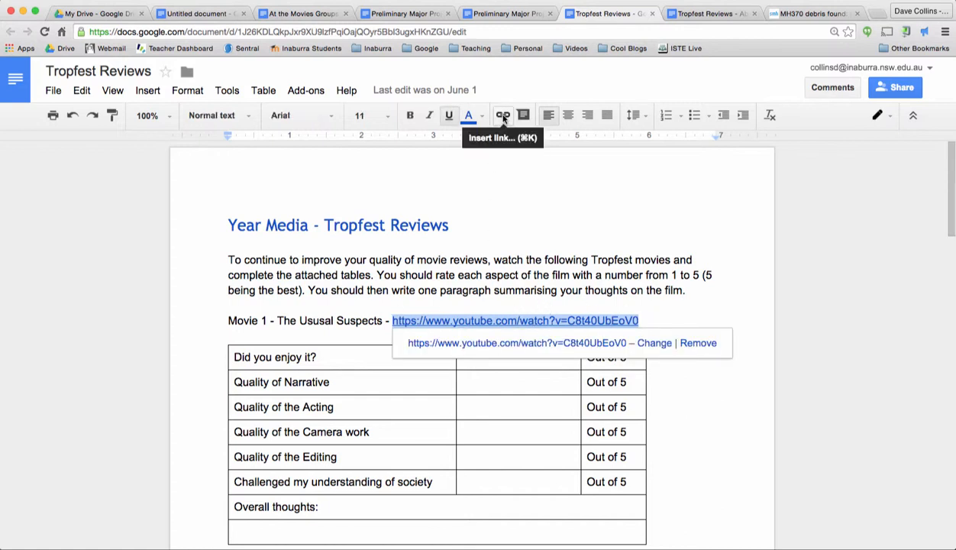
{"action": "left_click", "coordinate": [493, 291]}
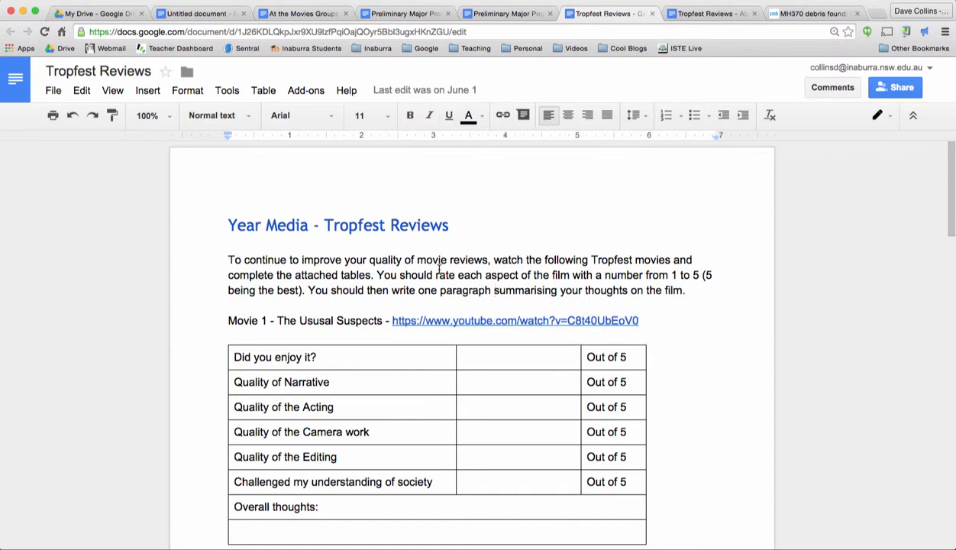
{"action": "double_click", "coordinate": [397, 260]}
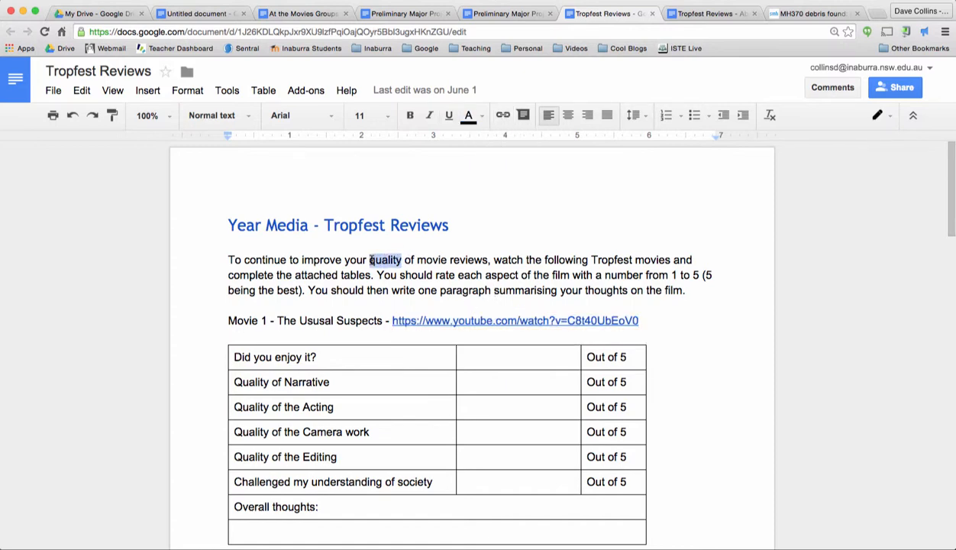
{"action": "left_click", "coordinate": [500, 118]}
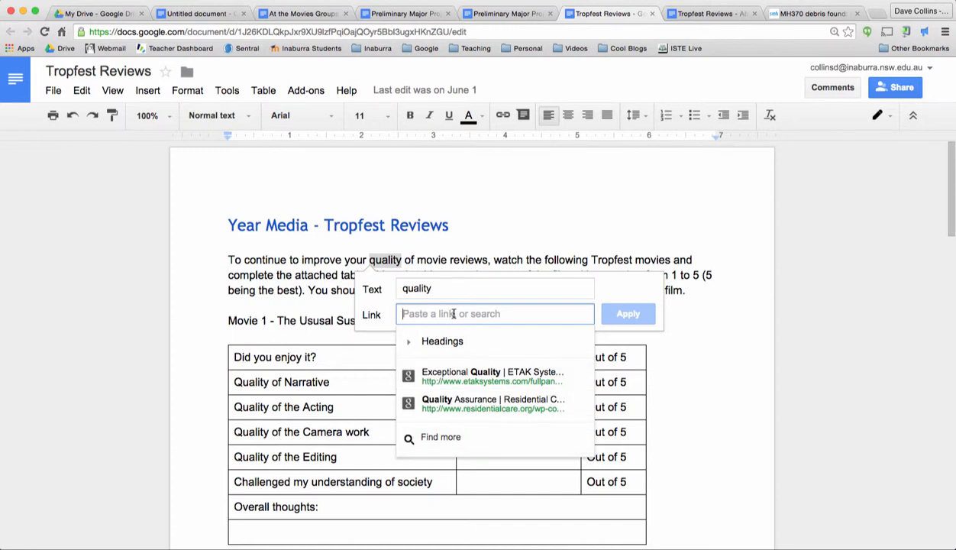
{"action": "type", "text": "www."}
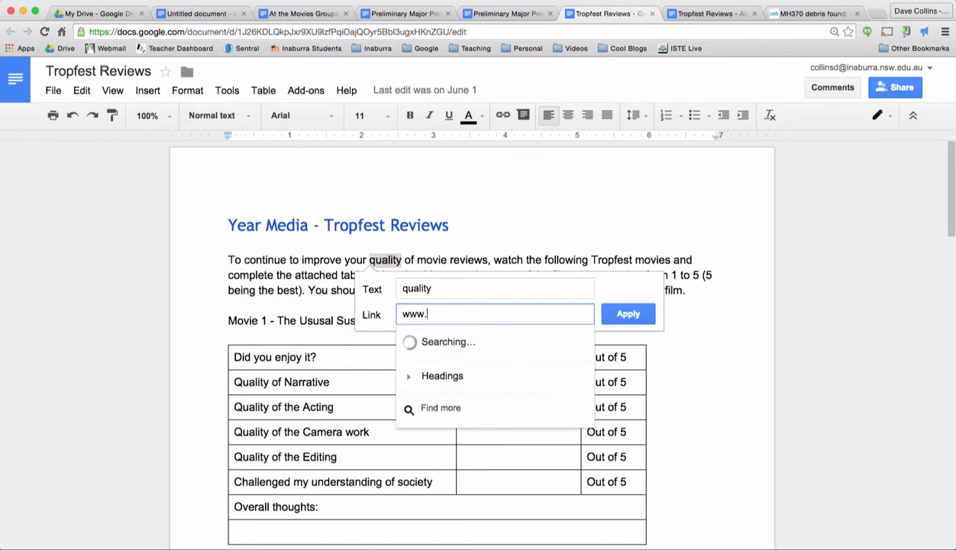
{"action": "type", "text": "google.com"}
{"action": "left_click", "coordinate": [627, 314]}
Step: Follow the new link on "quality" to test it, and close the web page it opens
{"action": "left_click", "coordinate": [392, 259]}
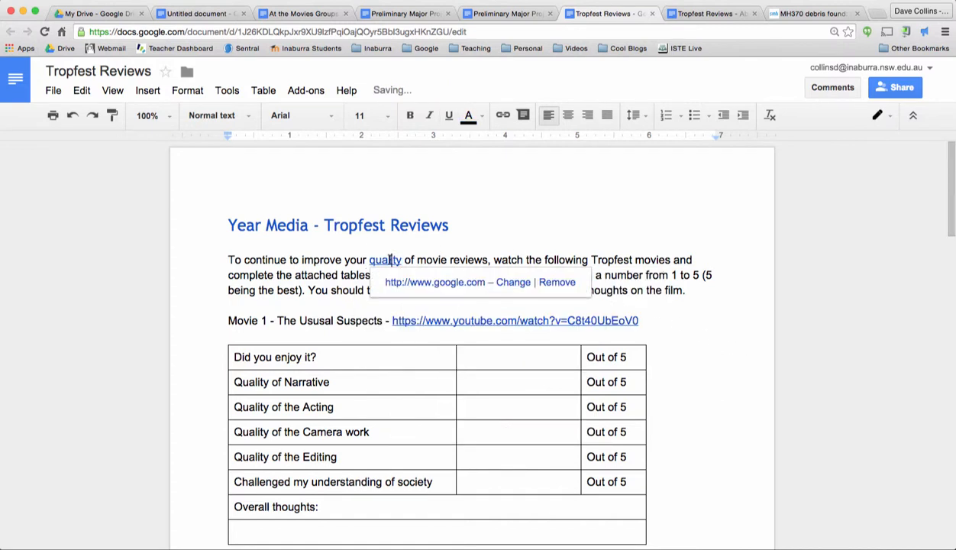
{"action": "left_click", "coordinate": [413, 287]}
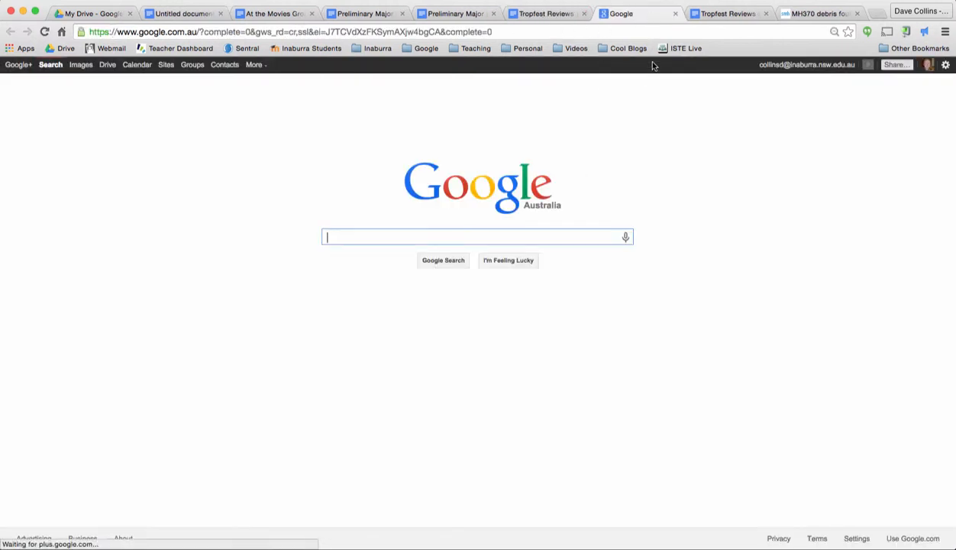
{"action": "left_click", "coordinate": [675, 14]}
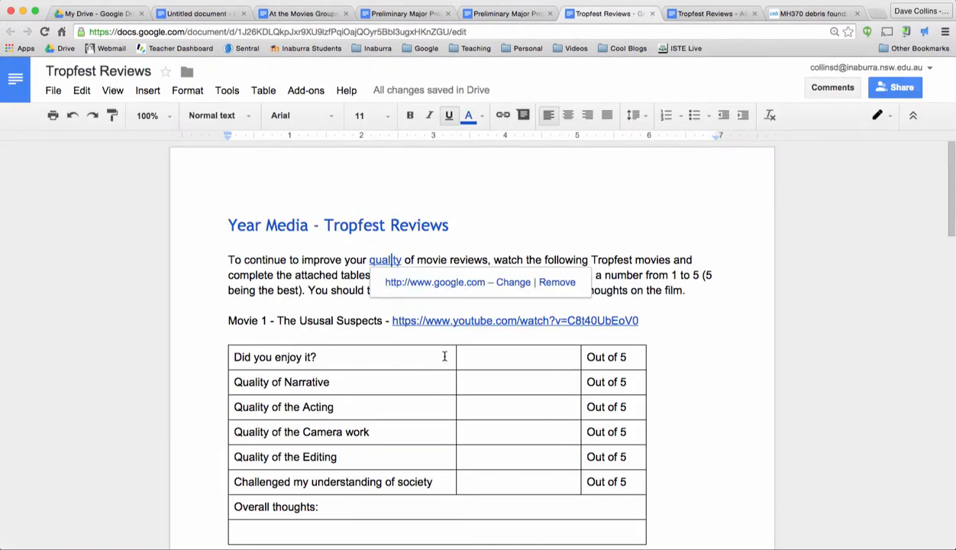
Step: Switch to the student's completed Tropfest Reviews copy and examine the ratings, overall thoughts and the teacher's comment
{"action": "left_click", "coordinate": [706, 14]}
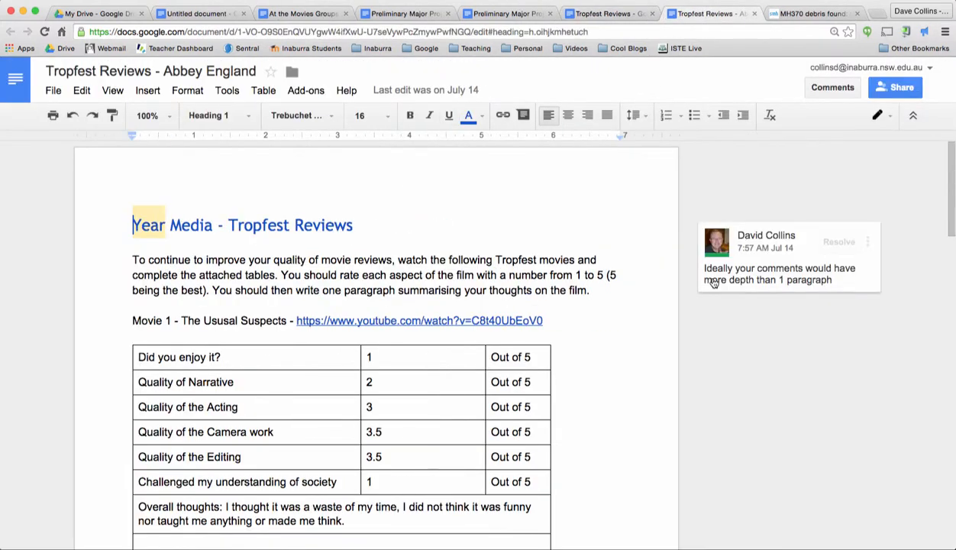
{"action": "scroll", "coordinate": [443, 305], "scroll_direction": "down", "scroll_amount": 4}
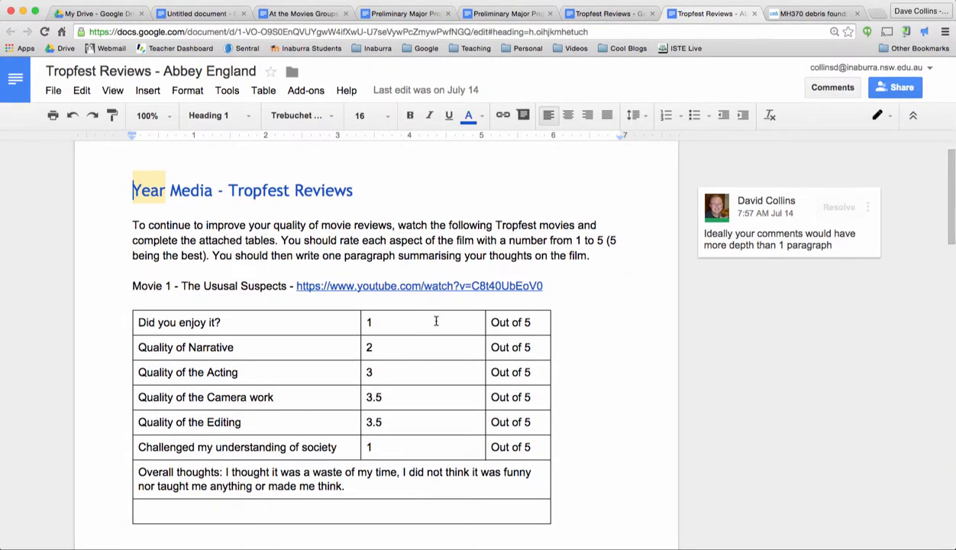
{"action": "scroll", "coordinate": [437, 321], "scroll_direction": "down", "scroll_amount": 12}
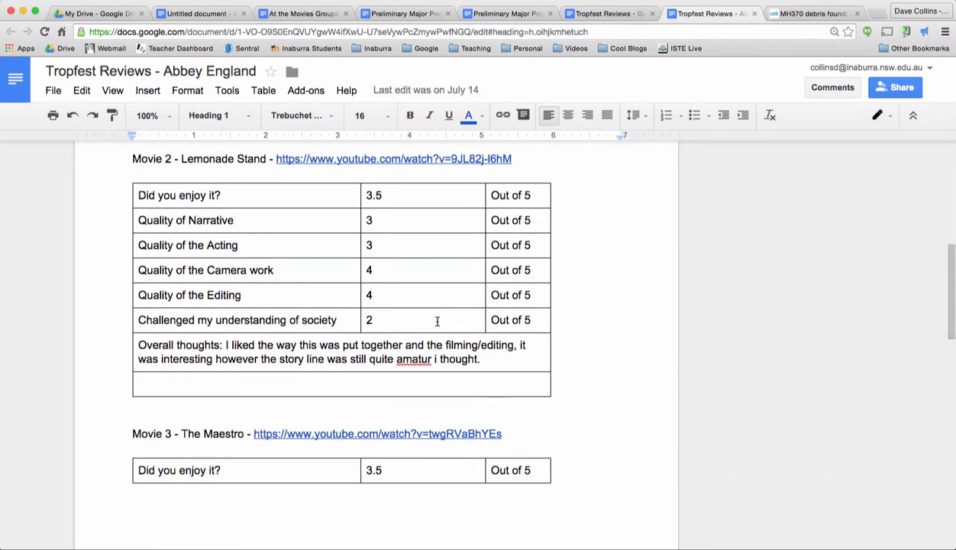
{"action": "scroll", "coordinate": [437, 325], "scroll_direction": "down", "scroll_amount": 13}
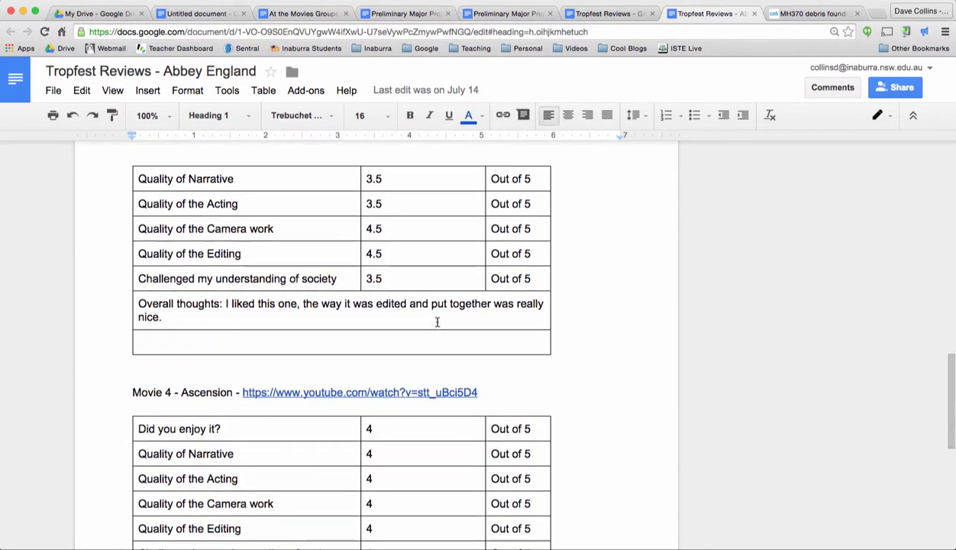
{"action": "scroll", "coordinate": [437, 322], "scroll_direction": "up", "scroll_amount": 20}
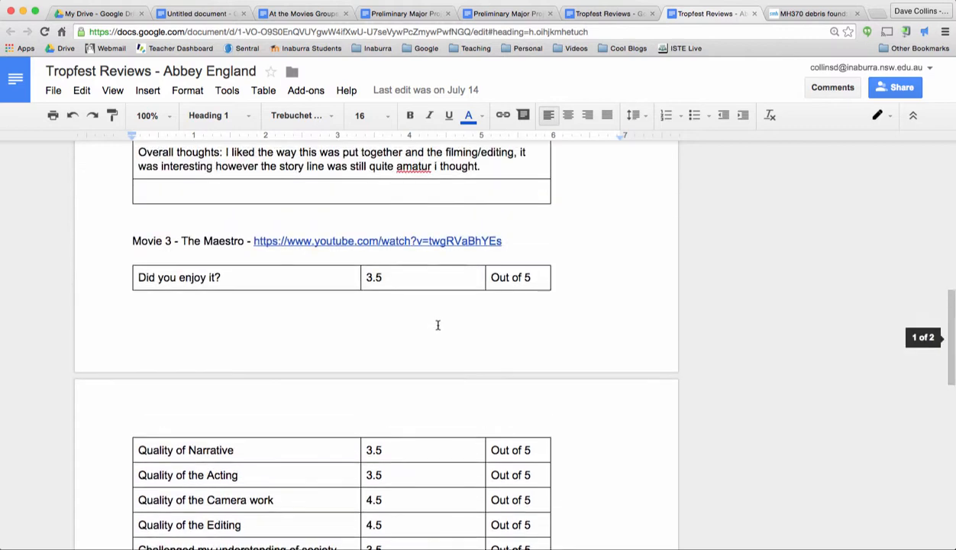
{"action": "scroll", "coordinate": [438, 325], "scroll_direction": "up", "scroll_amount": 7}
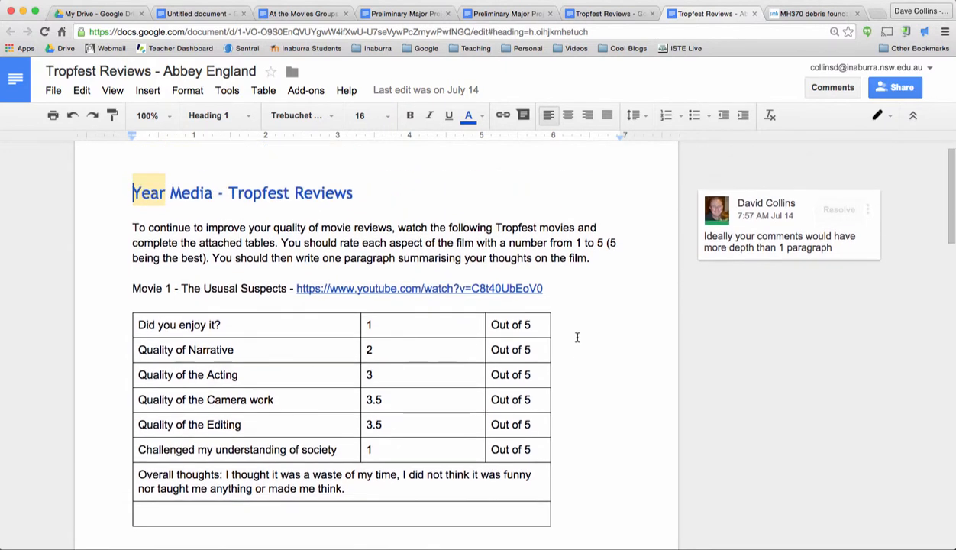
{"action": "scroll", "coordinate": [577, 337], "scroll_direction": "up", "scroll_amount": 1}
{"action": "scroll", "coordinate": [577, 338], "scroll_direction": "down", "scroll_amount": 1}
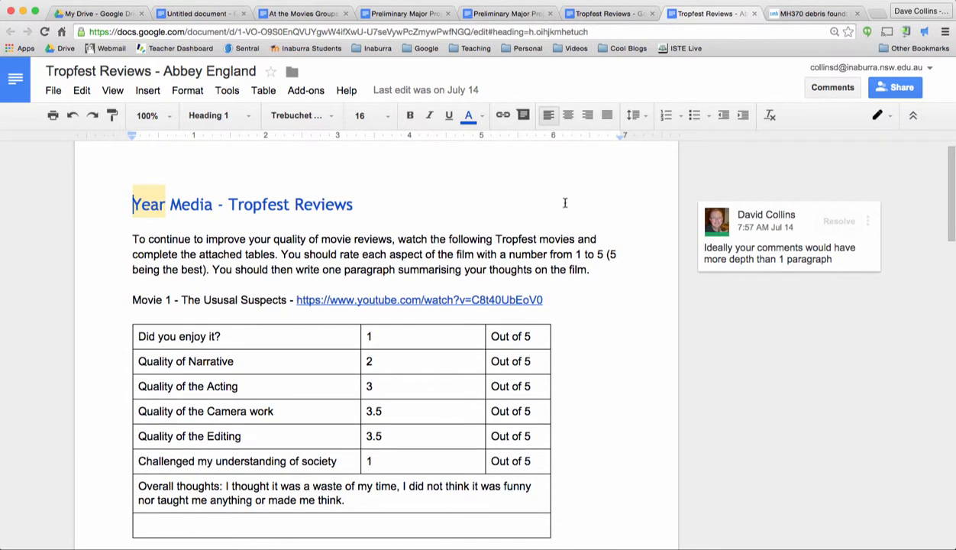
Step: In the untitled SMH article document, add the comment "Are you sure it was Christchurch" to the word "Christchurch"
{"action": "left_click", "coordinate": [202, 14]}
{"action": "scroll", "coordinate": [425, 304], "scroll_direction": "up", "scroll_amount": 3}
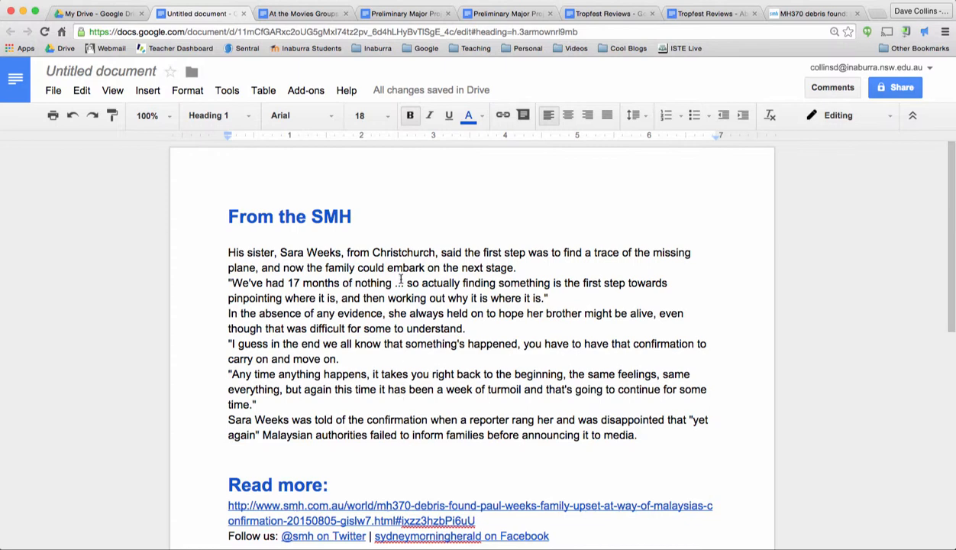
{"action": "scroll", "coordinate": [362, 252], "scroll_direction": "down", "scroll_amount": 1}
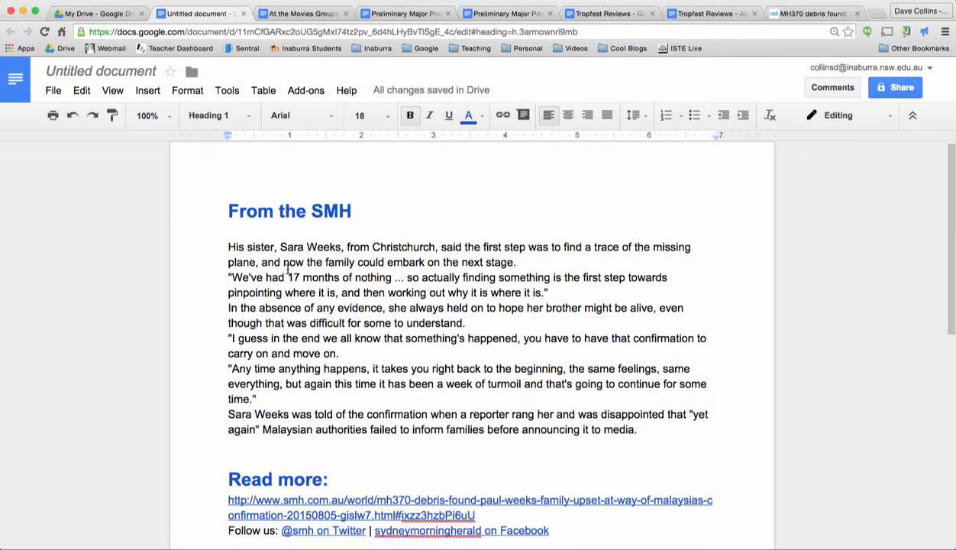
{"action": "scroll", "coordinate": [382, 246], "scroll_direction": "up", "scroll_amount": 1}
{"action": "left_click_drag", "start_coordinate": [374, 248], "coordinate": [435, 248]}
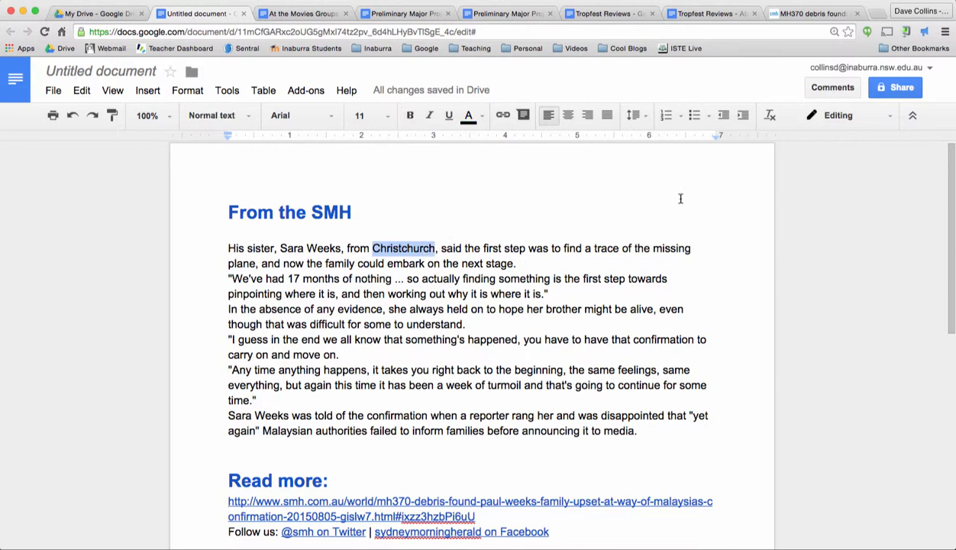
{"action": "left_click", "coordinate": [849, 88]}
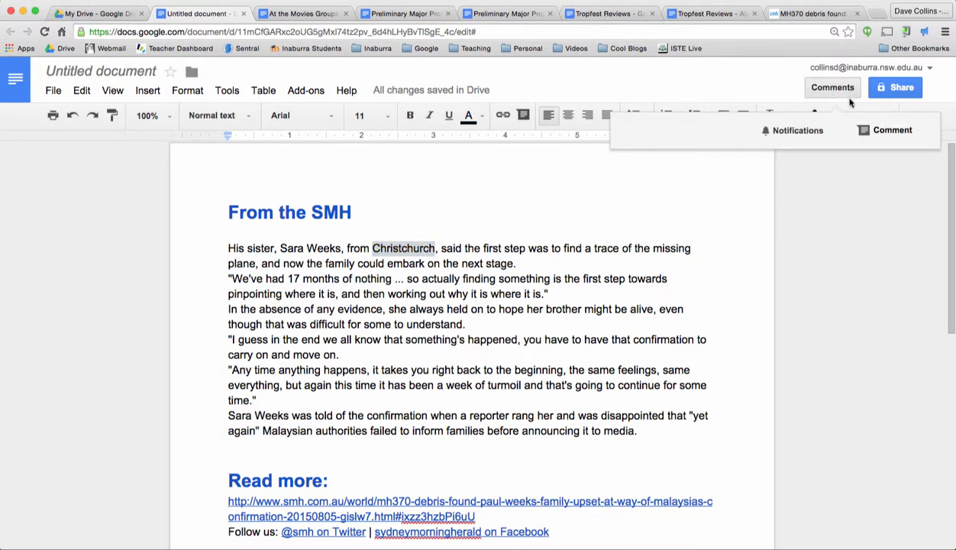
{"action": "left_click", "coordinate": [869, 131]}
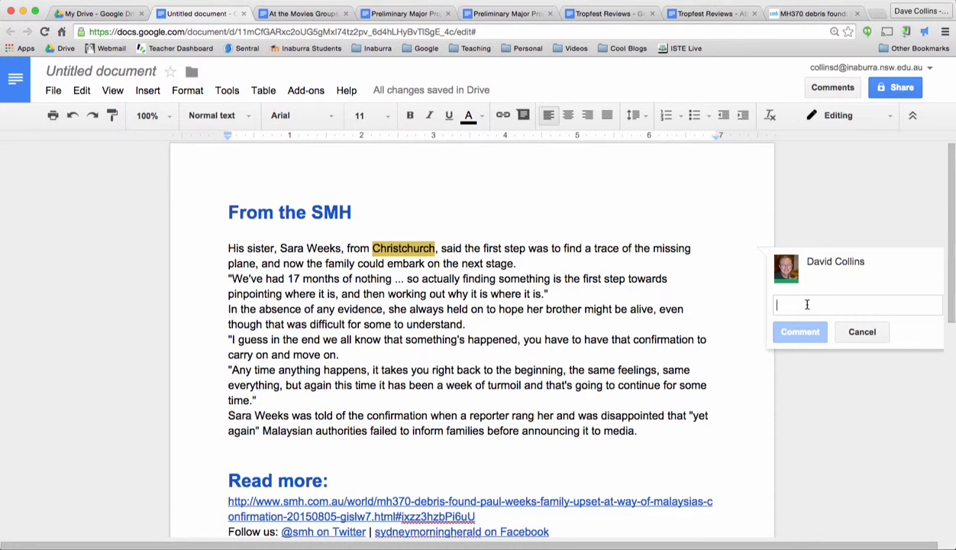
{"action": "type", "text": "Are you su"}
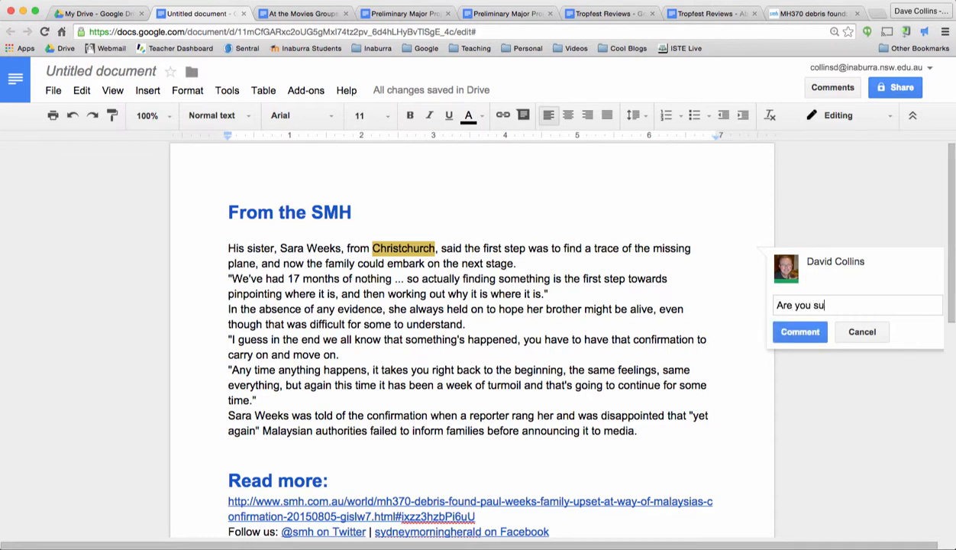
{"action": "type", "text": "re it was Christchurch"}
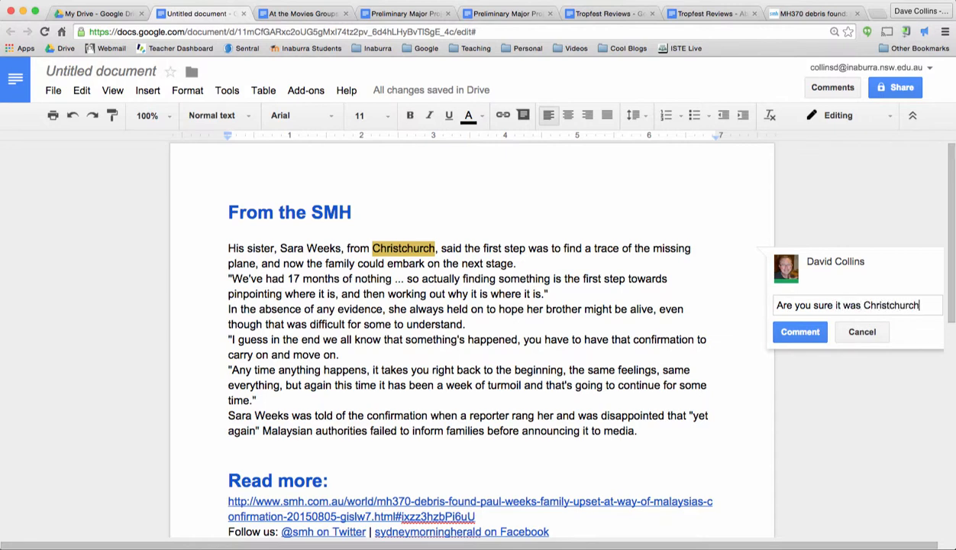
{"action": "left_click", "coordinate": [807, 332]}
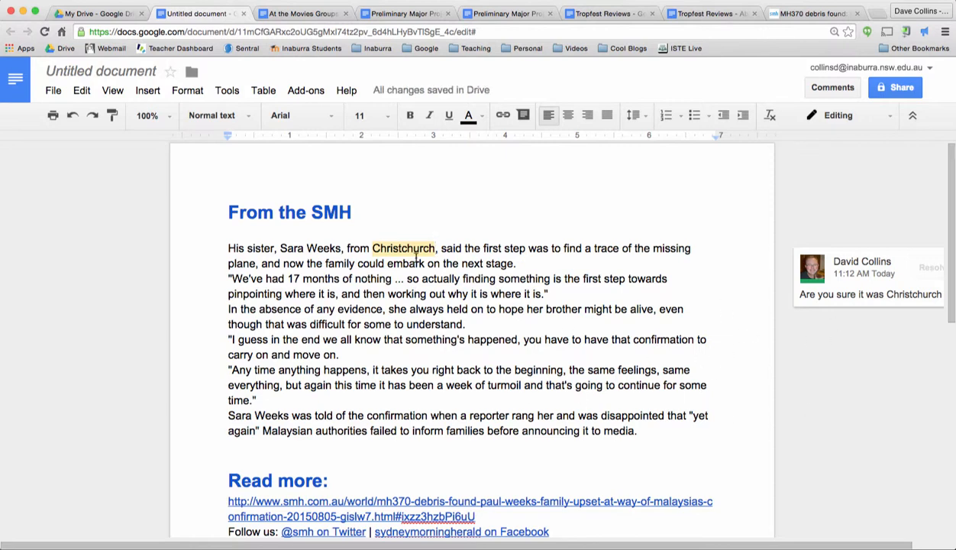
Step: Open the comment on "Christchurch" with its reply box and mark the comment as resolved
{"action": "left_click", "coordinate": [874, 296]}
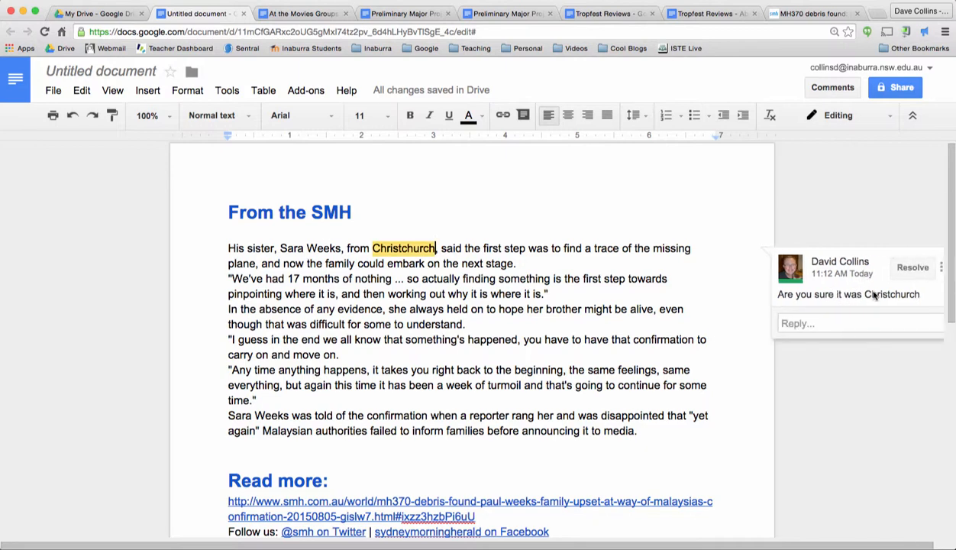
{"action": "left_click", "coordinate": [831, 321]}
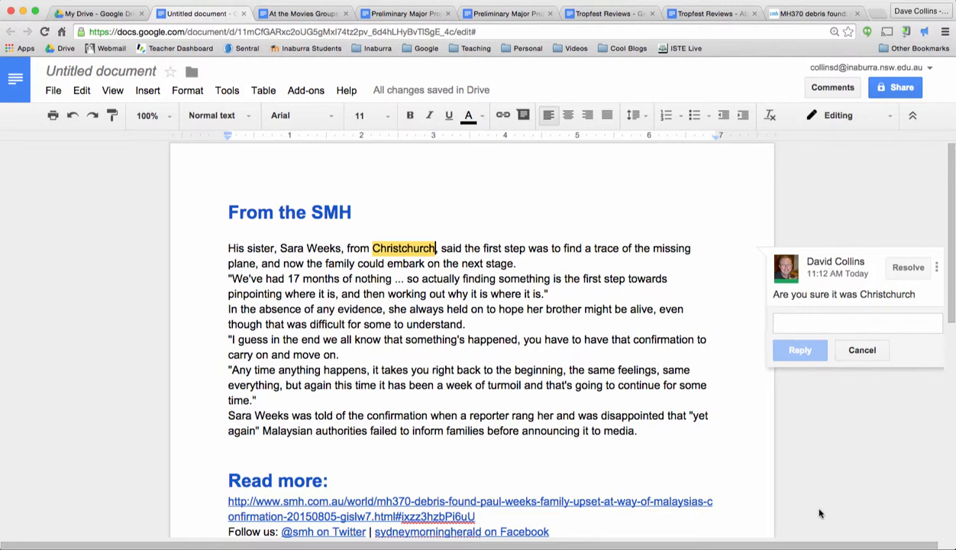
{"action": "left_click", "coordinate": [910, 267]}
Step: Re-open the resolved "Christchurch" comment from the document's comment list and return to the text
{"action": "left_click", "coordinate": [836, 89]}
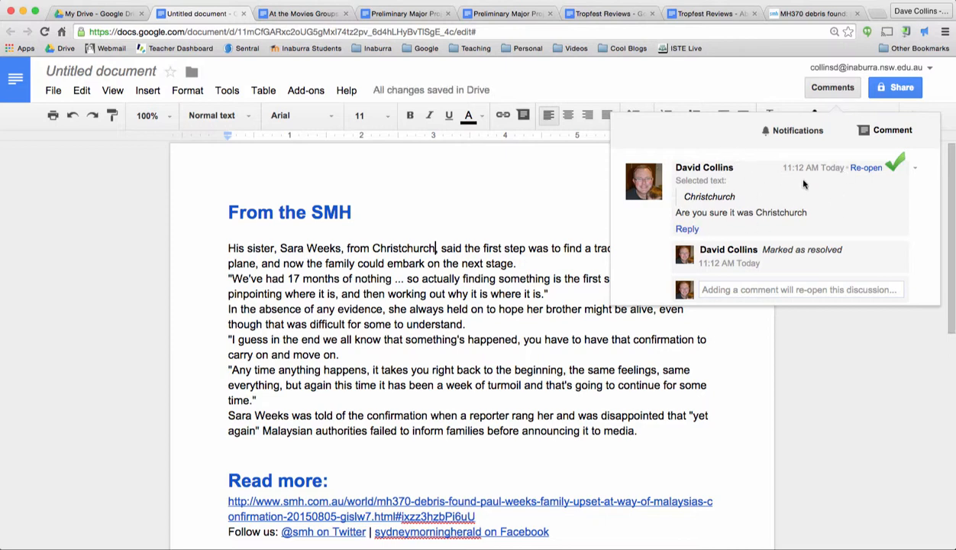
{"action": "left_click", "coordinate": [916, 169]}
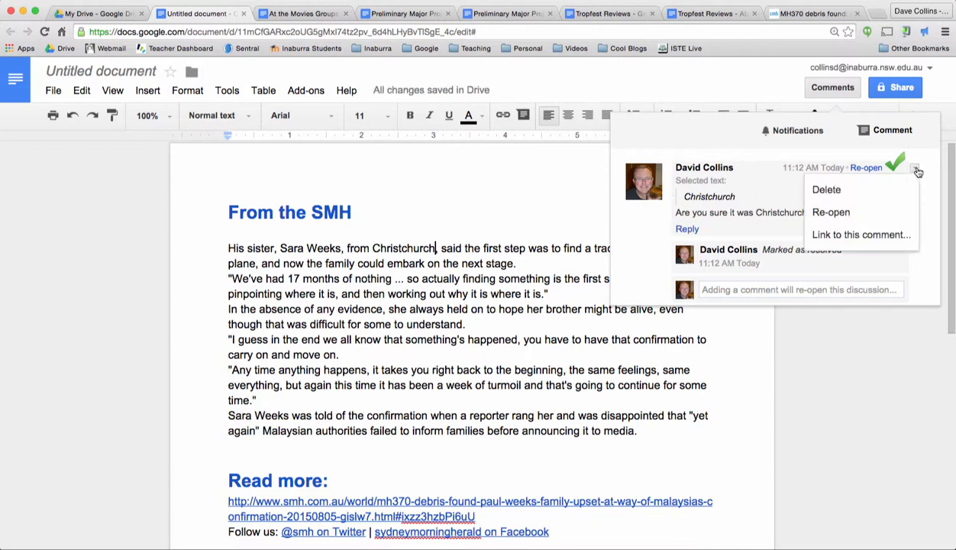
{"action": "left_click", "coordinate": [898, 216]}
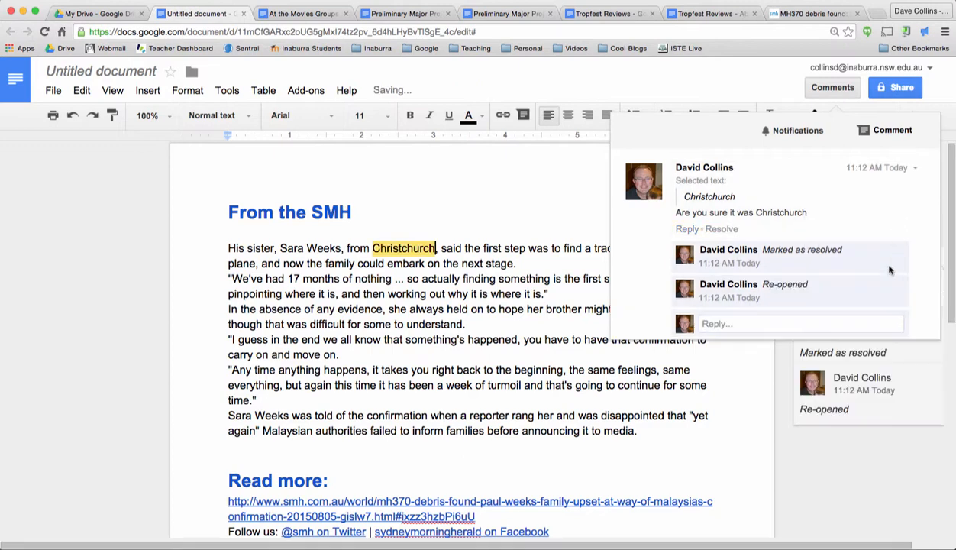
{"action": "left_click", "coordinate": [518, 223]}
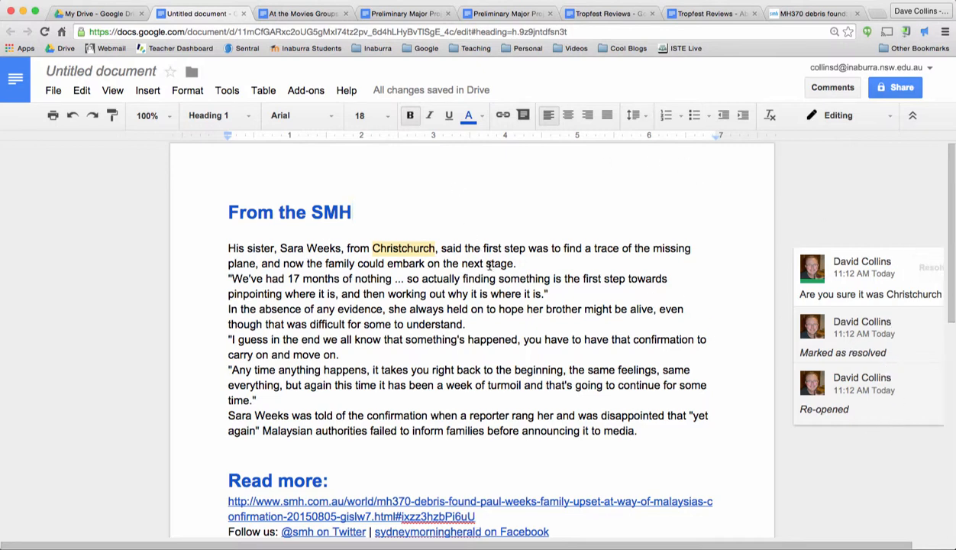
Step: Switch to Suggesting mode and suggest replacing "you" with "they" after "something's happened,"
{"action": "left_click", "coordinate": [849, 117]}
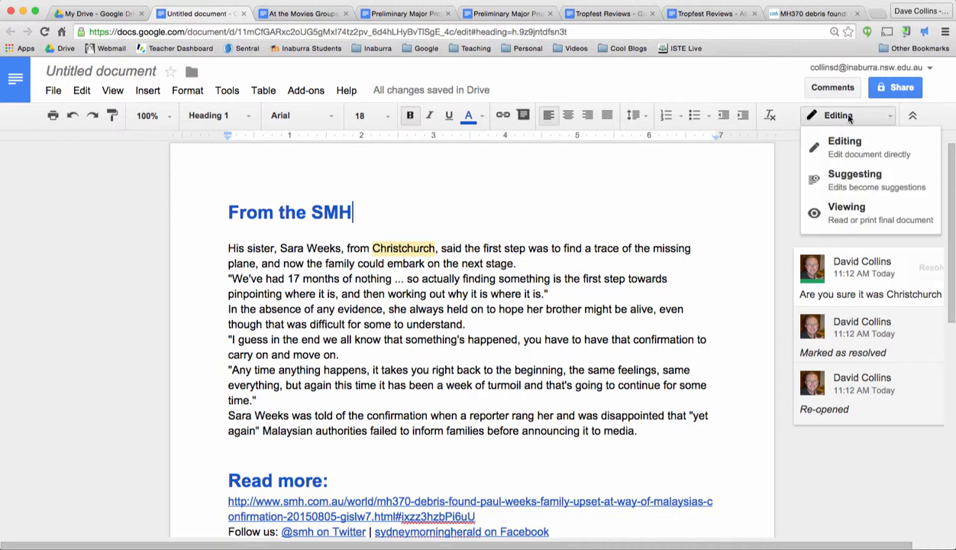
{"action": "left_click", "coordinate": [839, 185]}
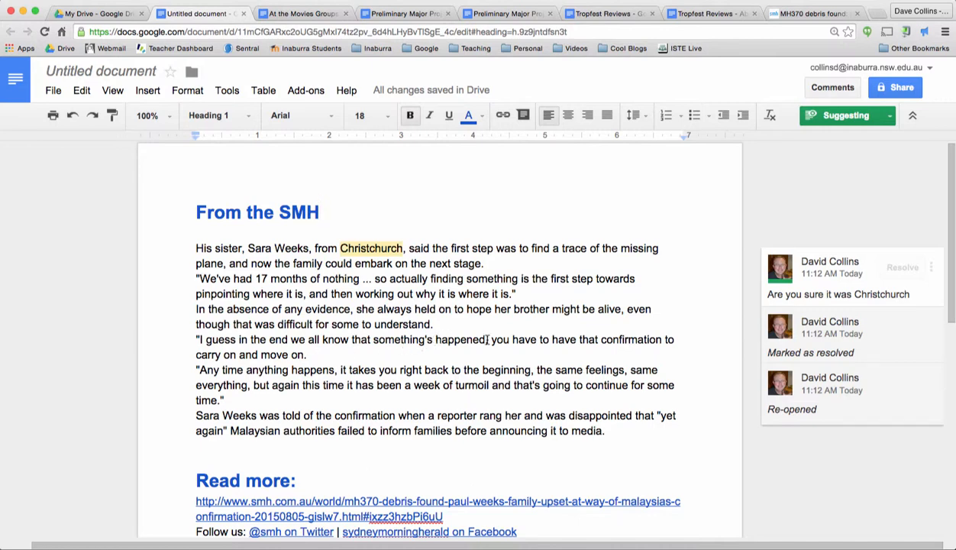
{"action": "left_click_drag", "start_coordinate": [487, 339], "coordinate": [434, 339]}
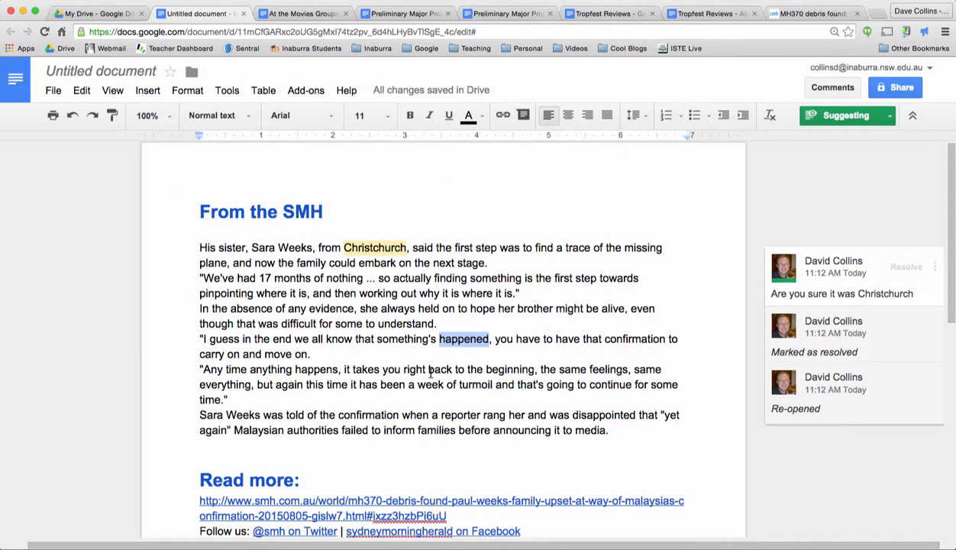
{"action": "double_click", "coordinate": [497, 340]}
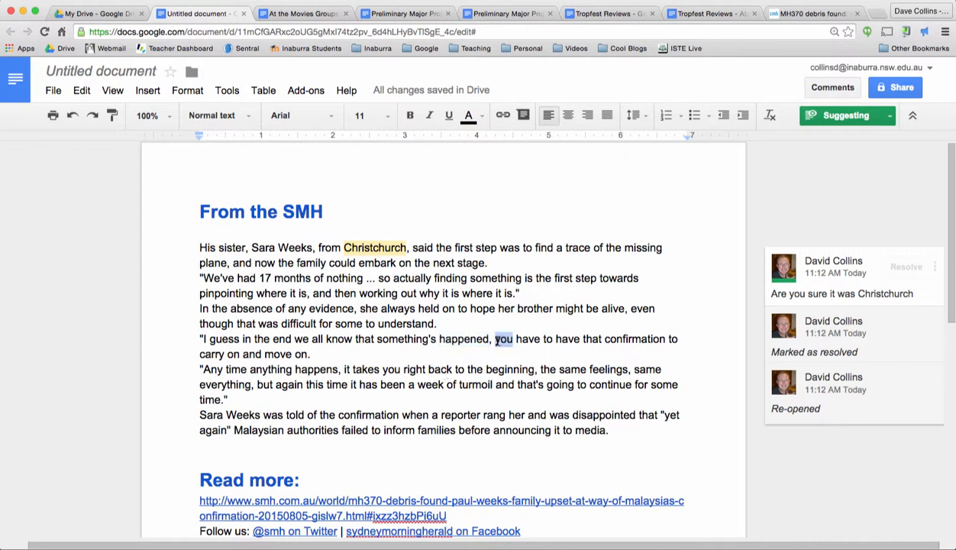
{"action": "type", "text": "they"}
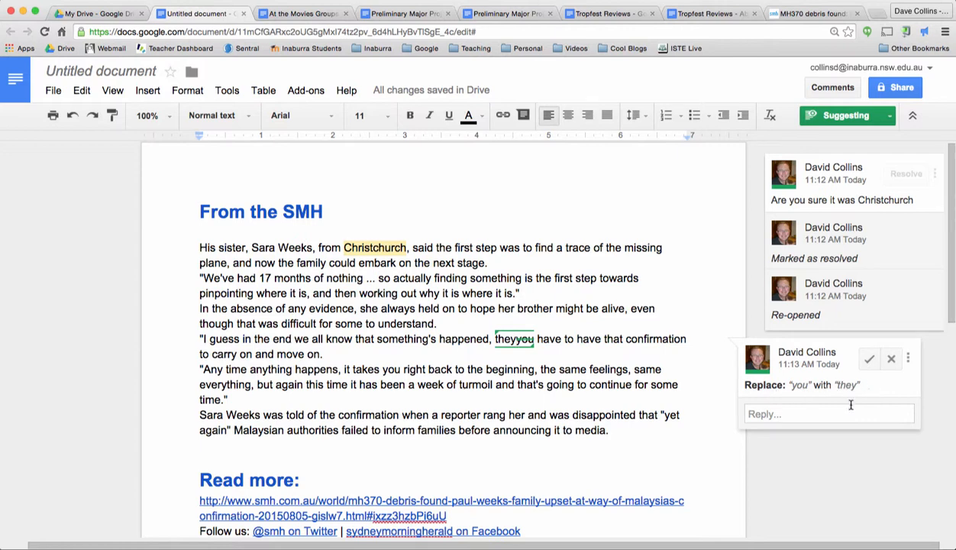
Step: Accept the suggestion replacing "you" with "they" and view the available editing modes, keeping Suggesting
{"action": "left_click", "coordinate": [870, 360]}
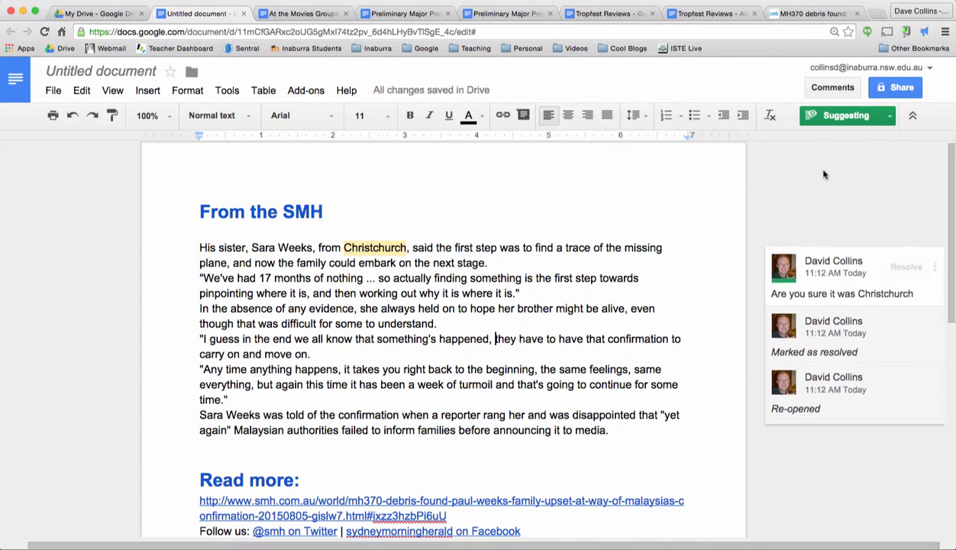
{"action": "left_click", "coordinate": [844, 118]}
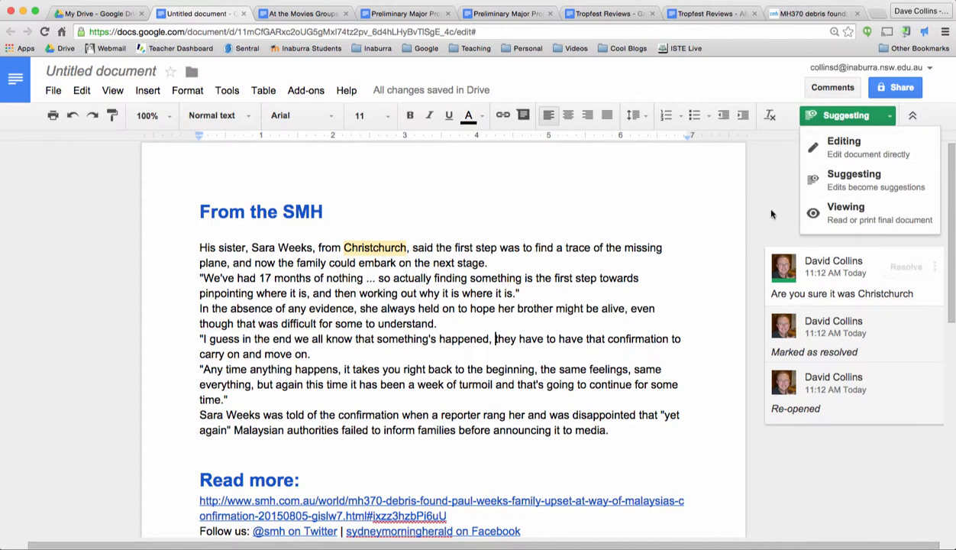
{"action": "left_click", "coordinate": [392, 278]}
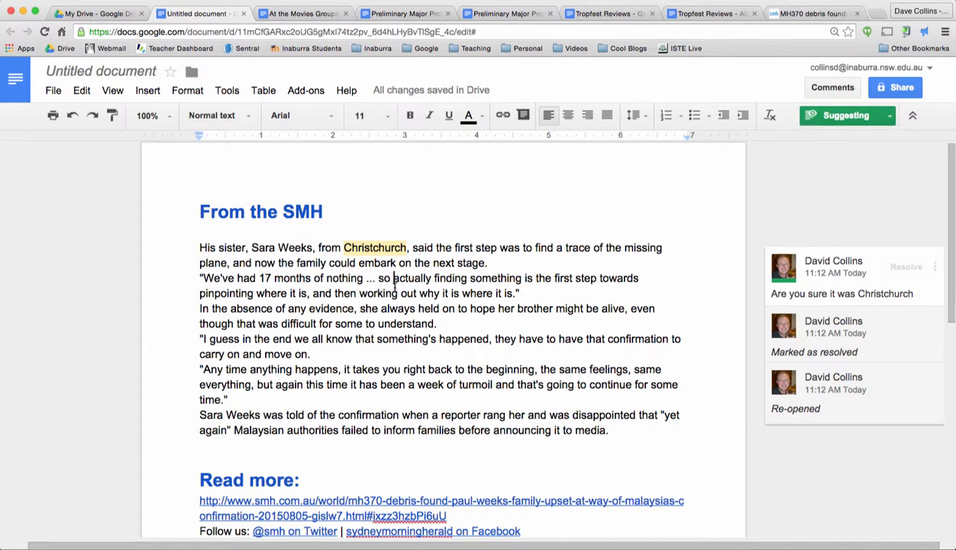
Step: Suggest adding "the" before "actually finding something" and accept the suggestion
{"action": "type", "text": "the"}
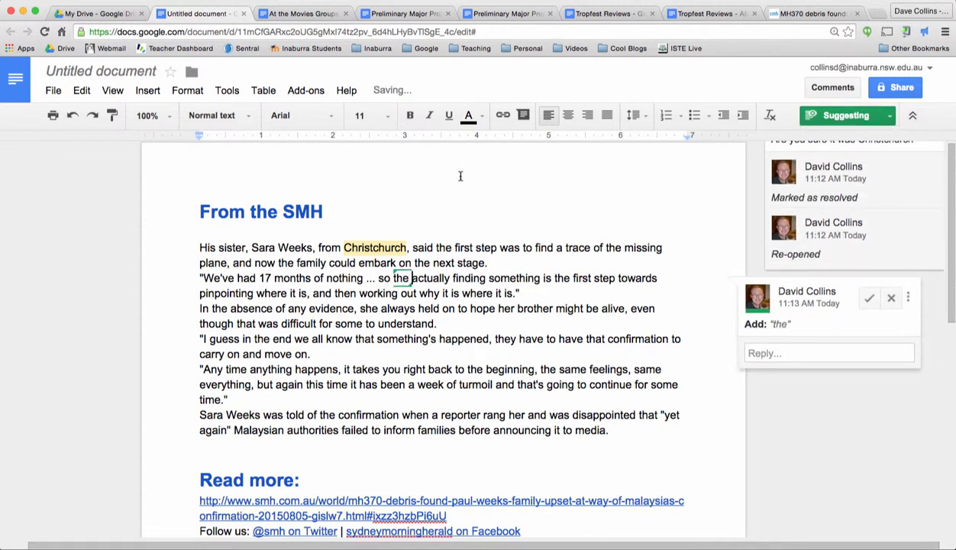
{"action": "left_click", "coordinate": [869, 299]}
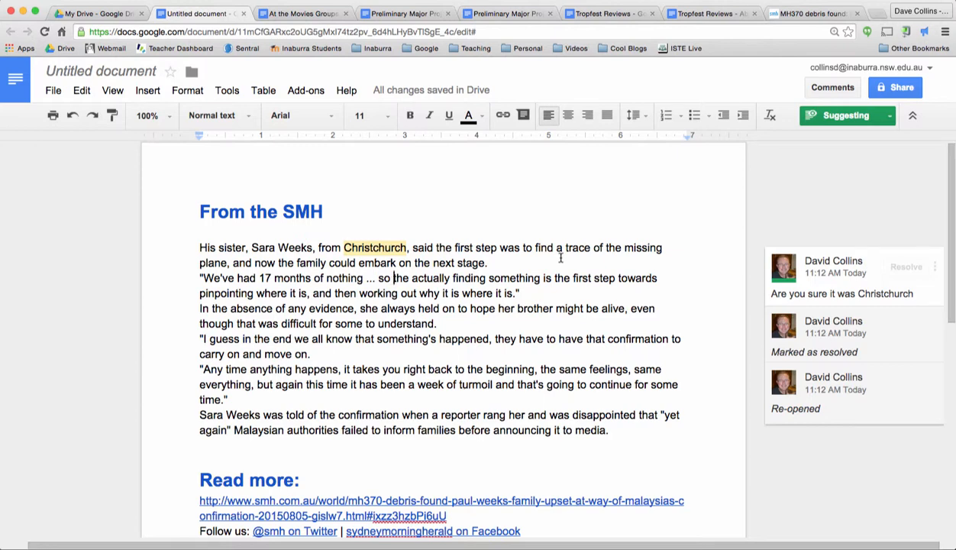
Step: Suggest three new blank paragraphs after the "sydneymorningherald on Facebook" line
{"action": "scroll", "coordinate": [267, 270], "scroll_direction": "down", "scroll_amount": 5}
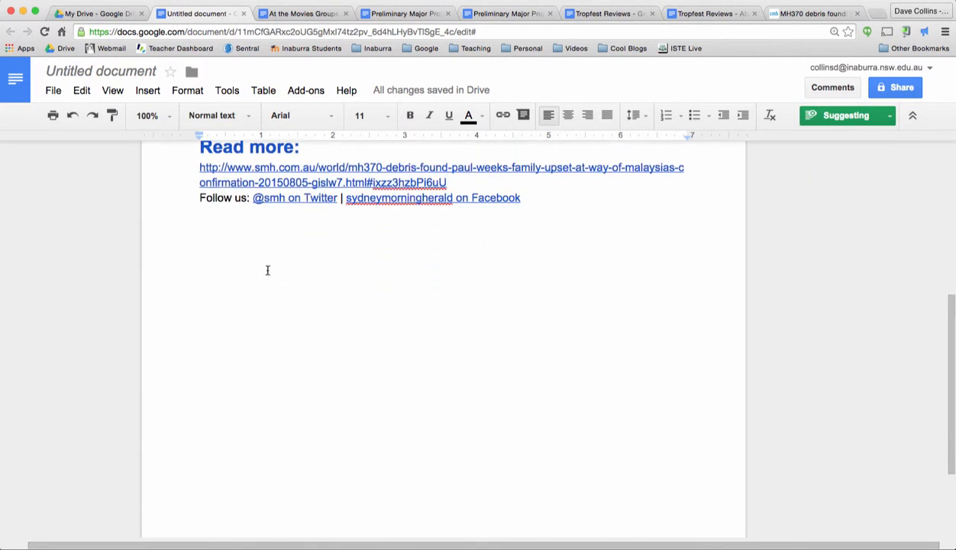
{"action": "left_click", "coordinate": [267, 270]}
{"action": "double_click", "coordinate": [574, 197]}
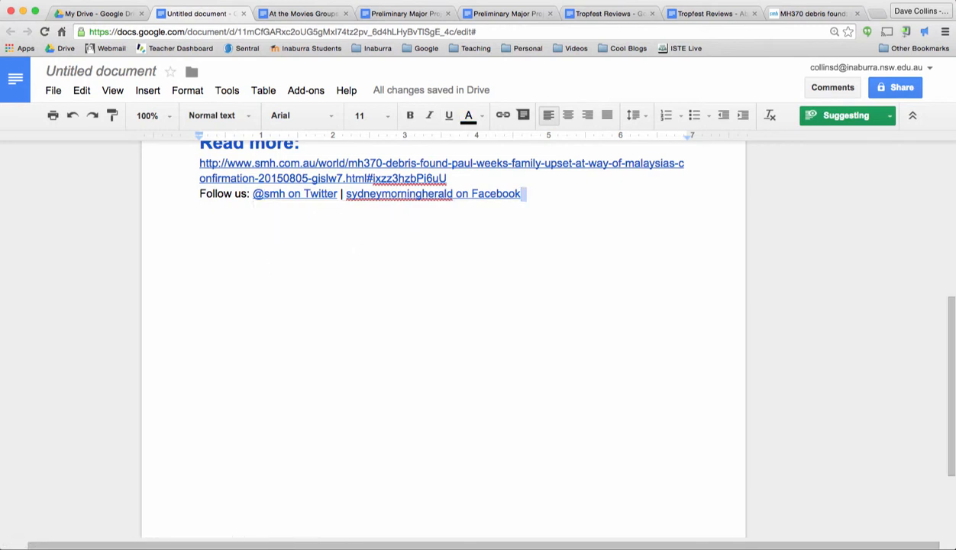
{"action": "key", "text": "Return"}
{"action": "key", "text": "Return"}
{"action": "key", "text": "Return"}
Step: Switch to Editing mode, reject the suggested paragraphs and add blank lines directly below the Facebook link
{"action": "left_click", "coordinate": [815, 115]}
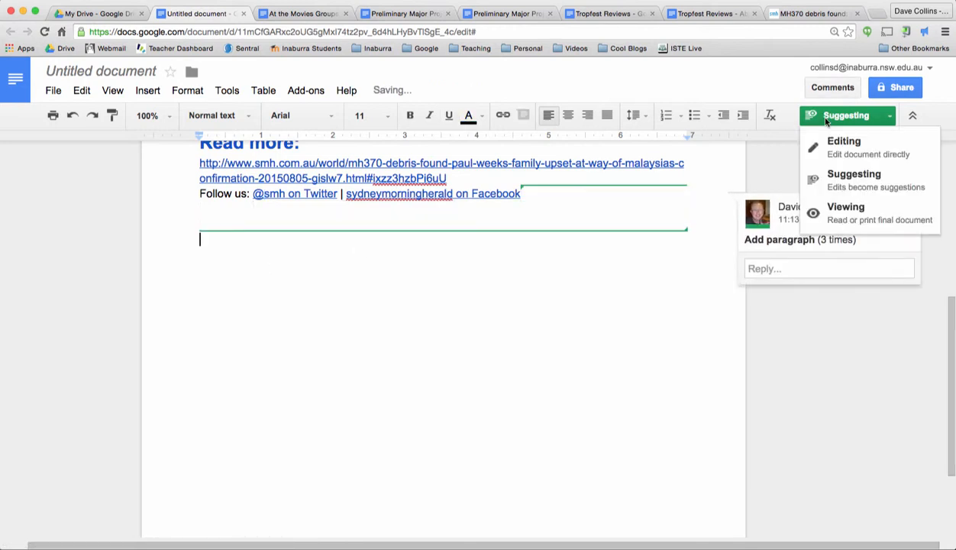
{"action": "left_click", "coordinate": [815, 141]}
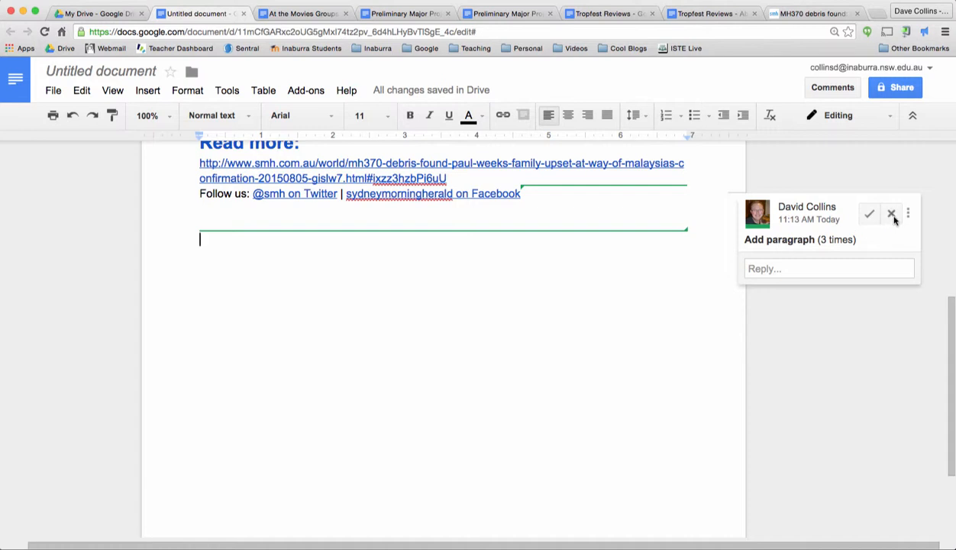
{"action": "left_click", "coordinate": [871, 215]}
{"action": "key", "text": "Return"}
{"action": "key", "text": "Return"}
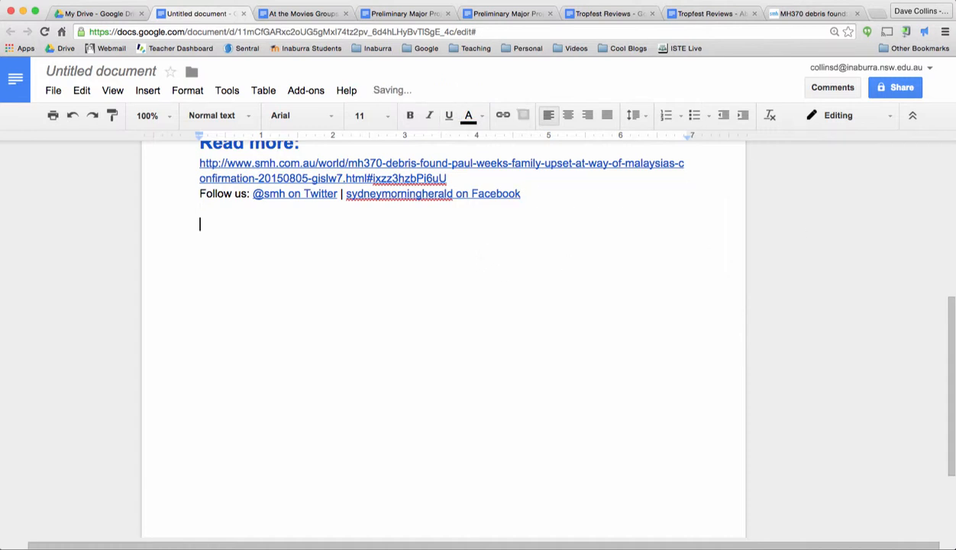
Step: Insert a 4 x 4 table below the "Follow us" line
{"action": "left_click", "coordinate": [264, 92]}
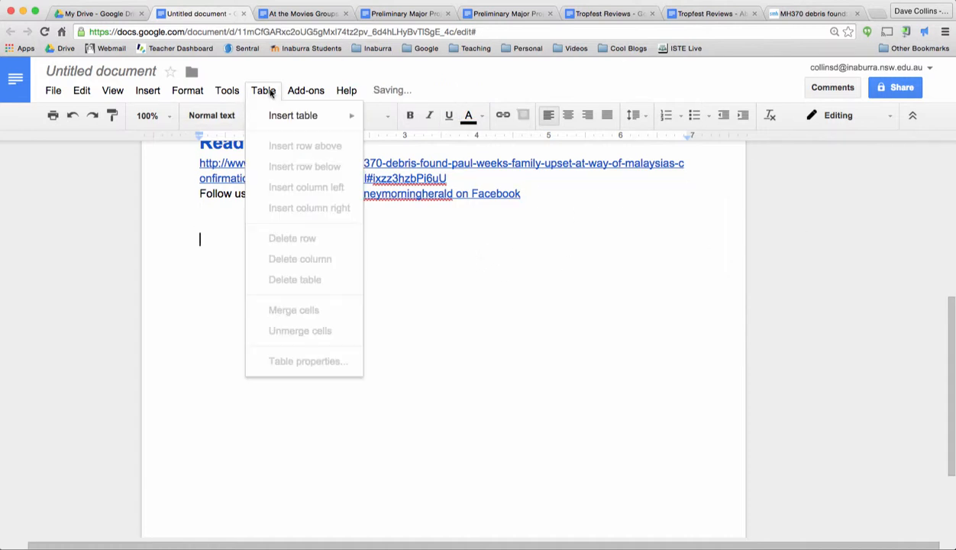
{"action": "mouse_move", "coordinate": [280, 116]}
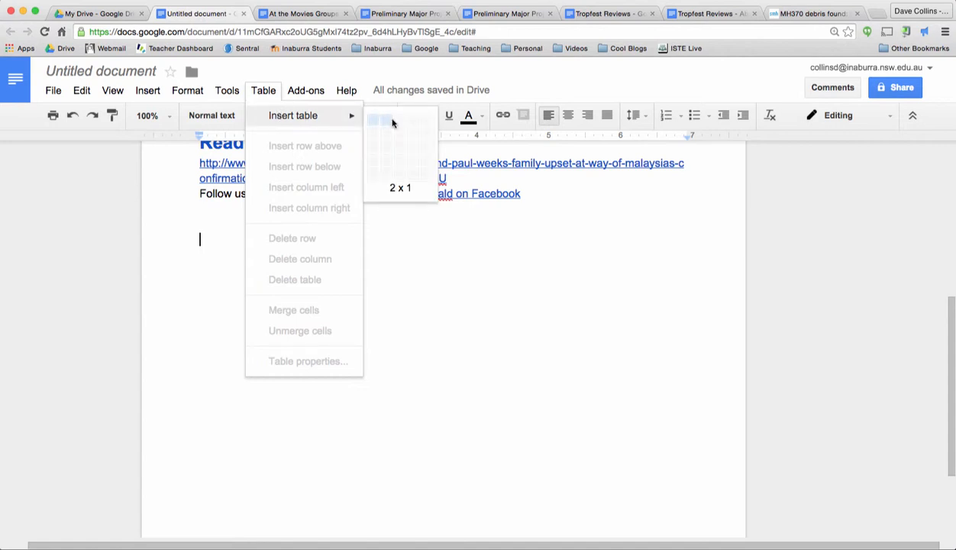
{"action": "left_click", "coordinate": [411, 161]}
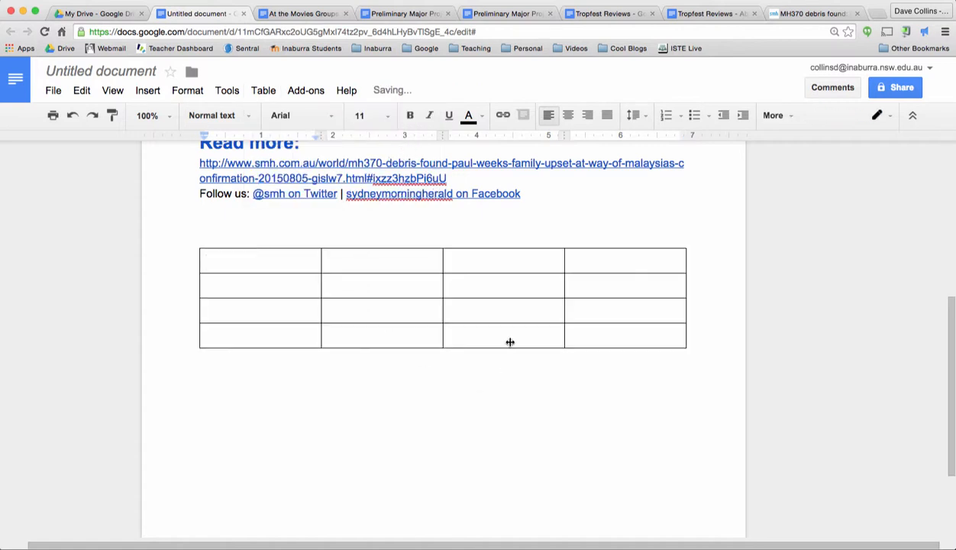
Step: Narrow the table's first three columns by moving their right borders, leaving the fourth column widest
{"action": "left_click_drag", "start_coordinate": [322, 272], "coordinate": [288, 267]}
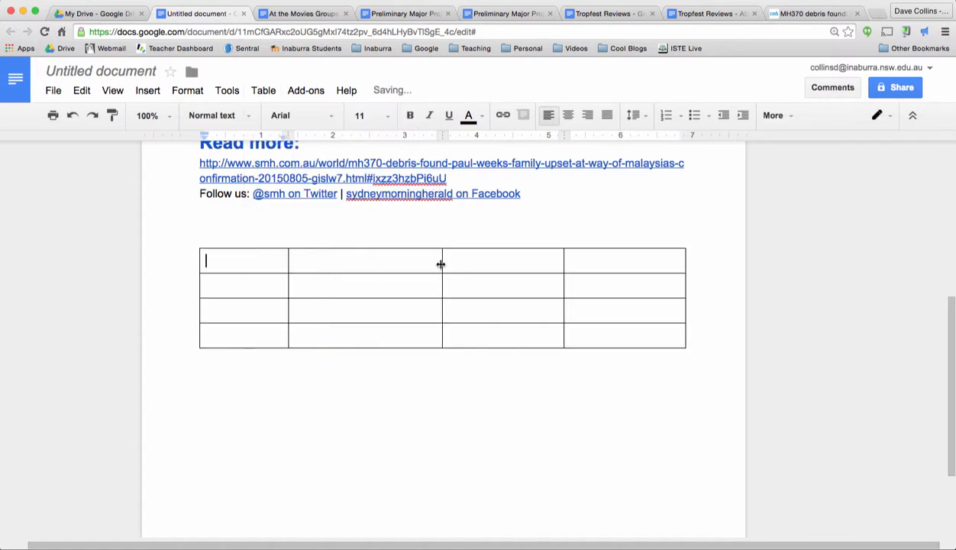
{"action": "left_click_drag", "start_coordinate": [441, 264], "coordinate": [392, 264]}
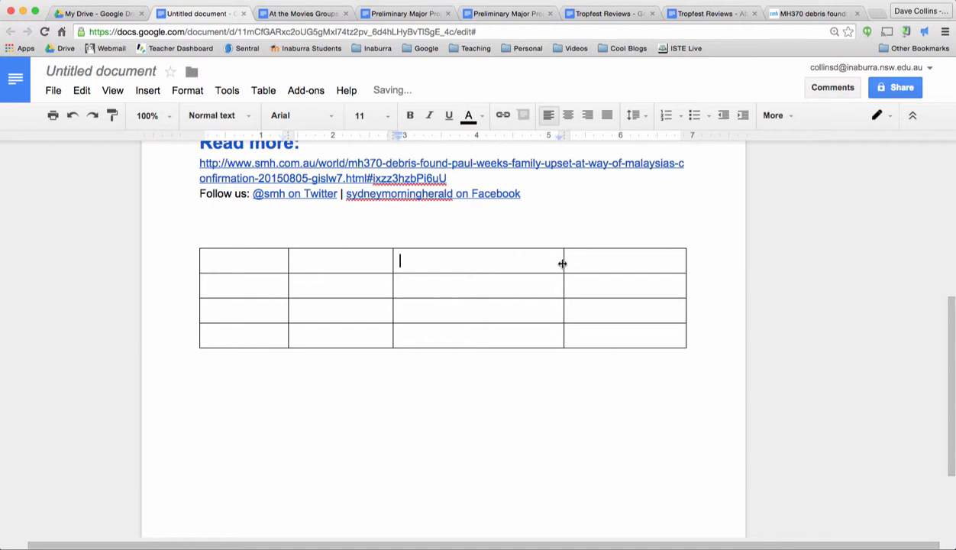
{"action": "left_click_drag", "start_coordinate": [561, 264], "coordinate": [513, 264]}
Step: Set the table border to cornflower blue and give the top two cells of the second column a light cornflower blue background
{"action": "left_click", "coordinate": [301, 262]}
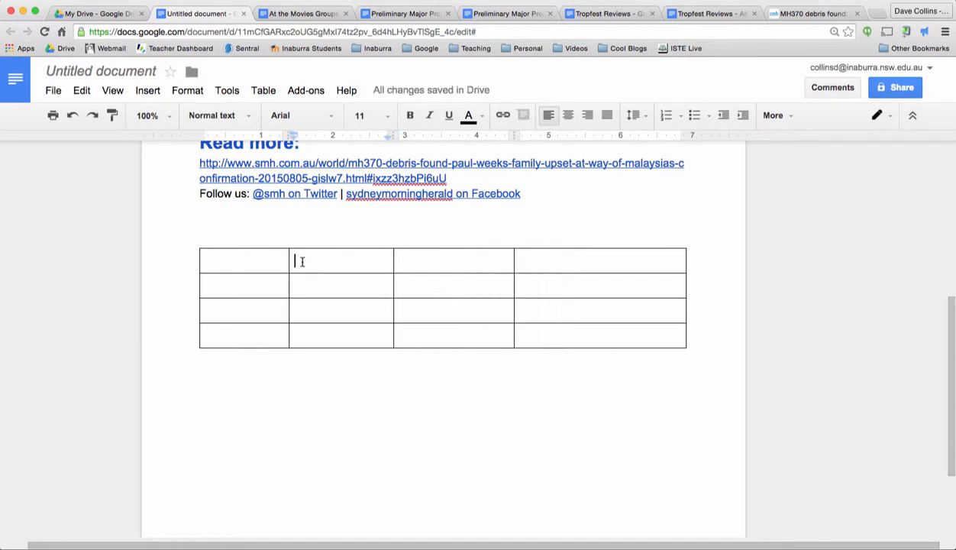
{"action": "left_click_drag", "start_coordinate": [302, 264], "coordinate": [303, 282]}
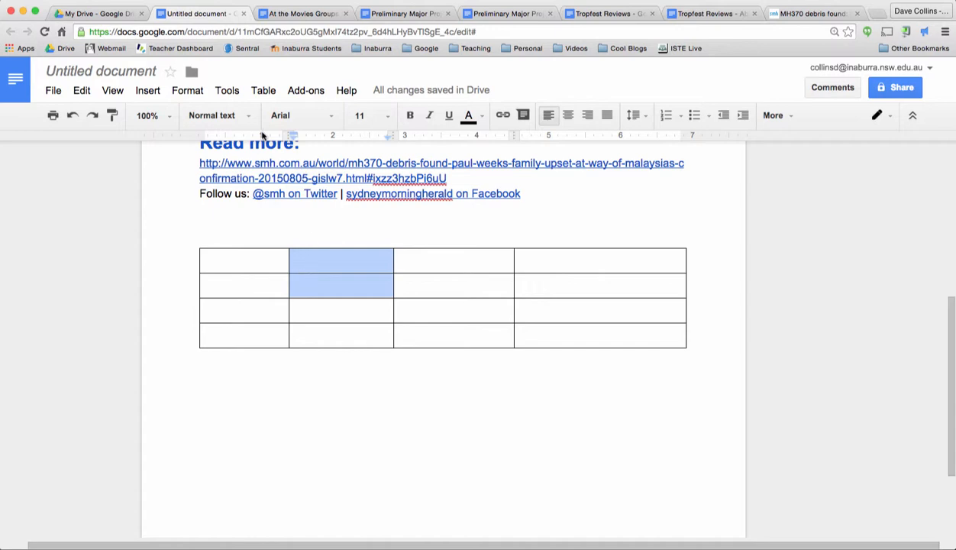
{"action": "left_click", "coordinate": [264, 92]}
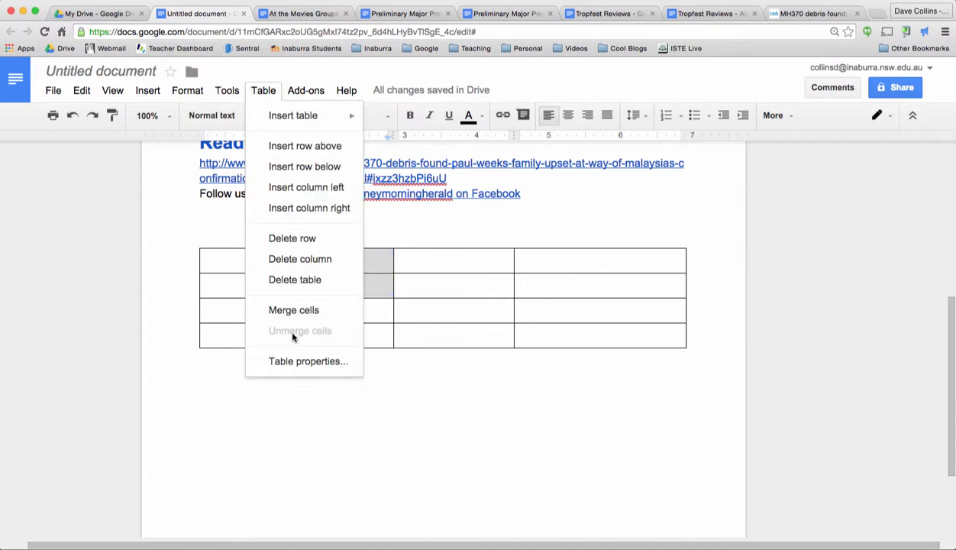
{"action": "left_click", "coordinate": [278, 360]}
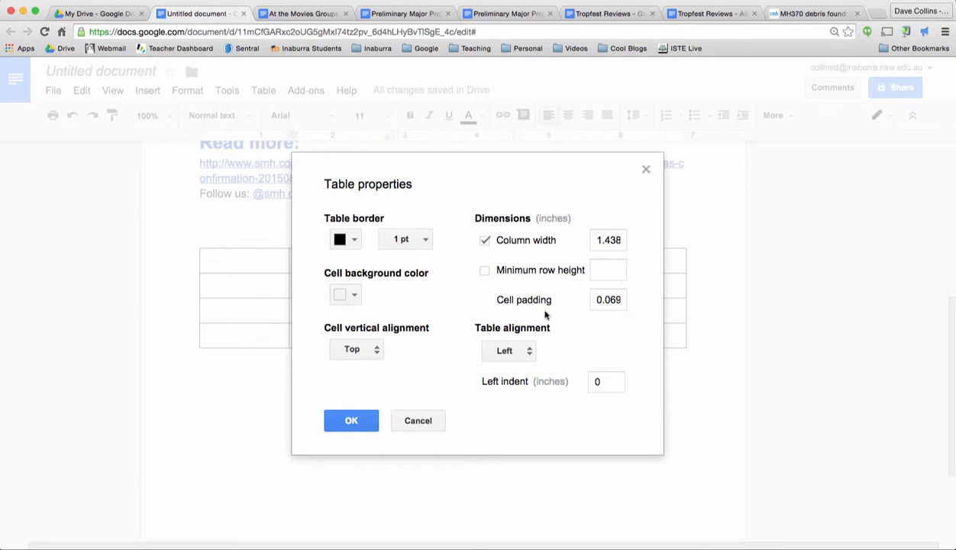
{"action": "left_click", "coordinate": [351, 239]}
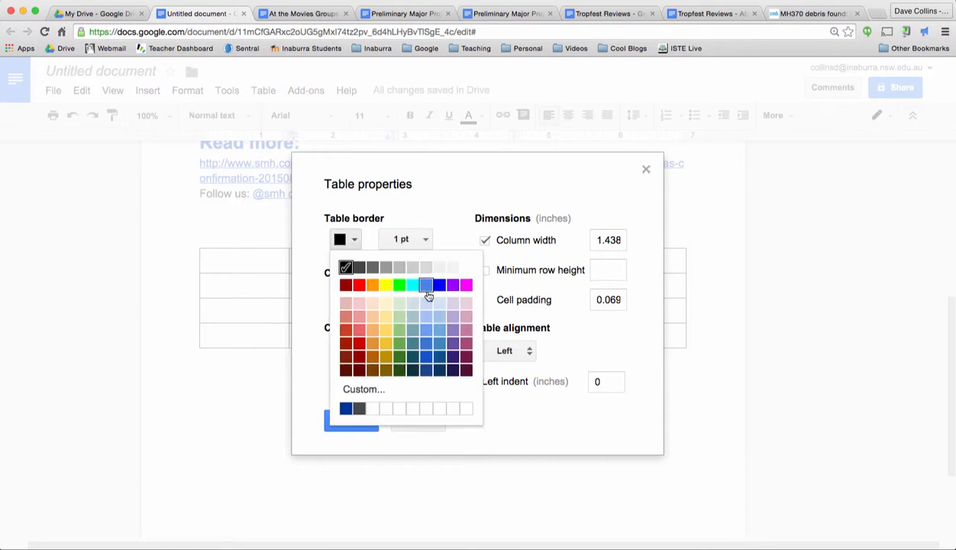
{"action": "left_click", "coordinate": [426, 286]}
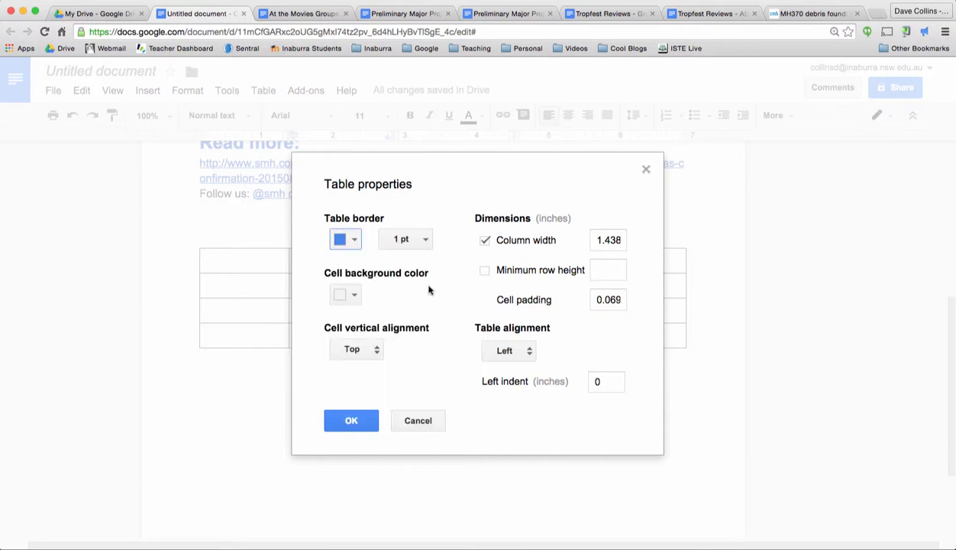
{"action": "left_click", "coordinate": [347, 294]}
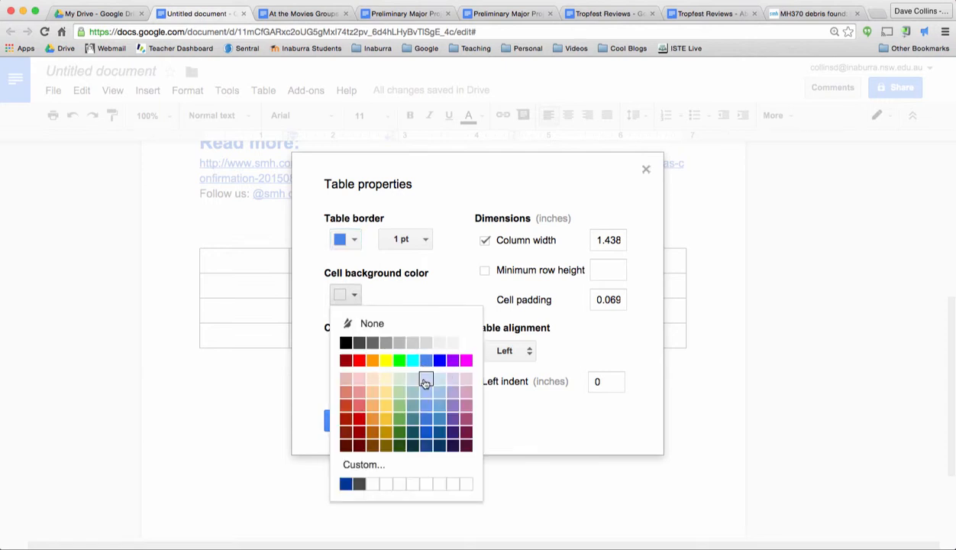
{"action": "left_click", "coordinate": [426, 378]}
{"action": "left_click", "coordinate": [378, 428]}
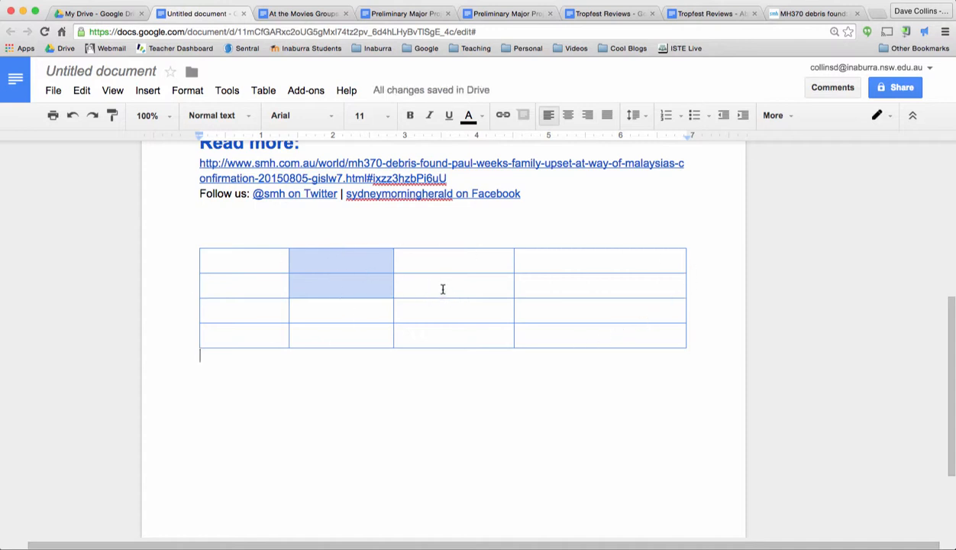
Step: Repeat the light blue cell shading on the third-row cell of the fourth column with Redo
{"action": "left_click_drag", "start_coordinate": [442, 286], "coordinate": [536, 287]}
{"action": "left_click", "coordinate": [491, 307]}
{"action": "left_click", "coordinate": [602, 315]}
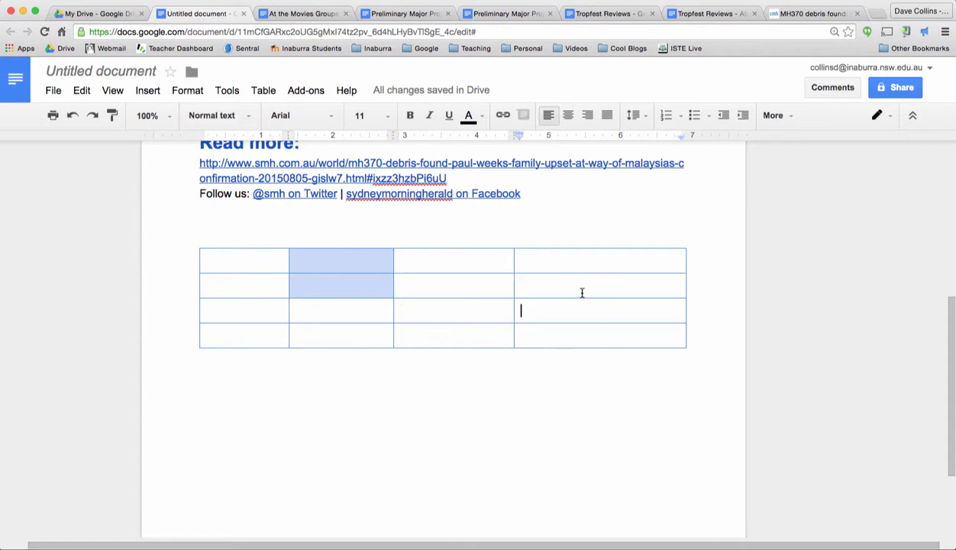
{"action": "left_click", "coordinate": [82, 90]}
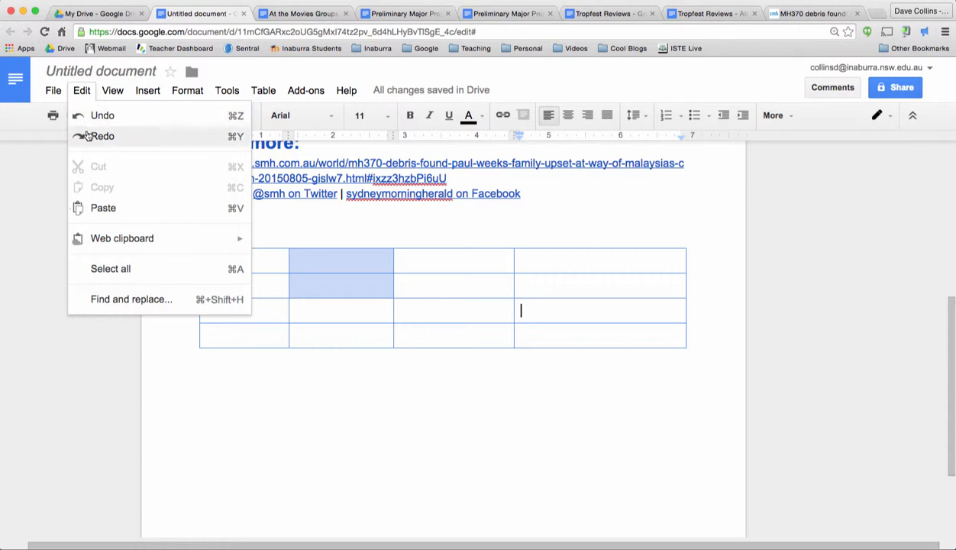
{"action": "left_click", "coordinate": [88, 135]}
{"action": "left_click", "coordinate": [263, 313]}
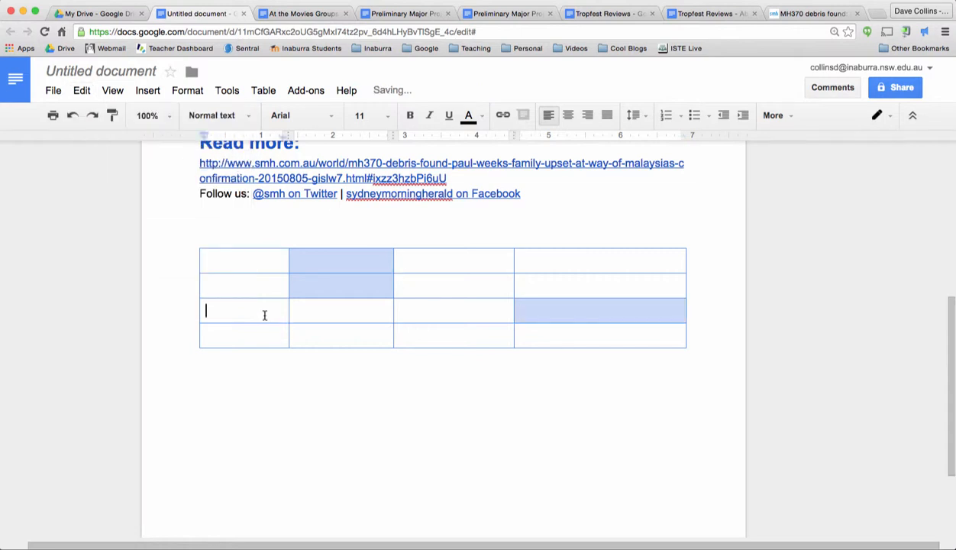
{"action": "left_click", "coordinate": [89, 91]}
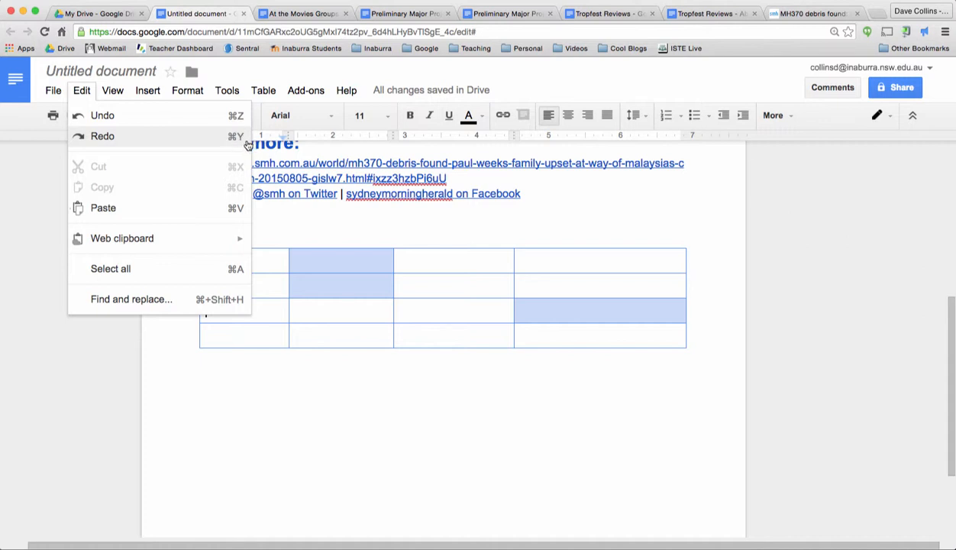
{"action": "left_click", "coordinate": [600, 227]}
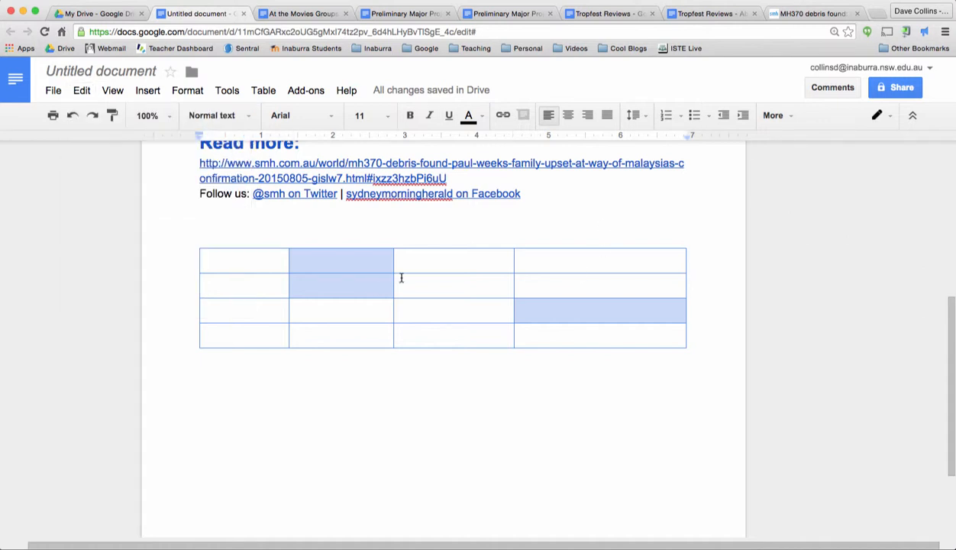
Step: Merge the four cells in rows two and three of the third and fourth columns, and narrow the table's first column
{"action": "left_click", "coordinate": [465, 284]}
{"action": "left_click_drag", "start_coordinate": [465, 285], "coordinate": [526, 303]}
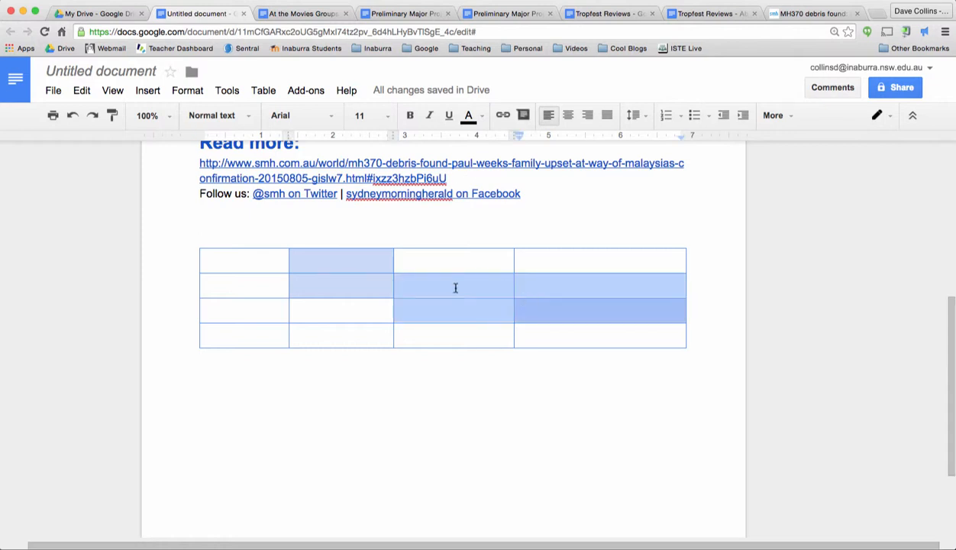
{"action": "right_click", "coordinate": [432, 284]}
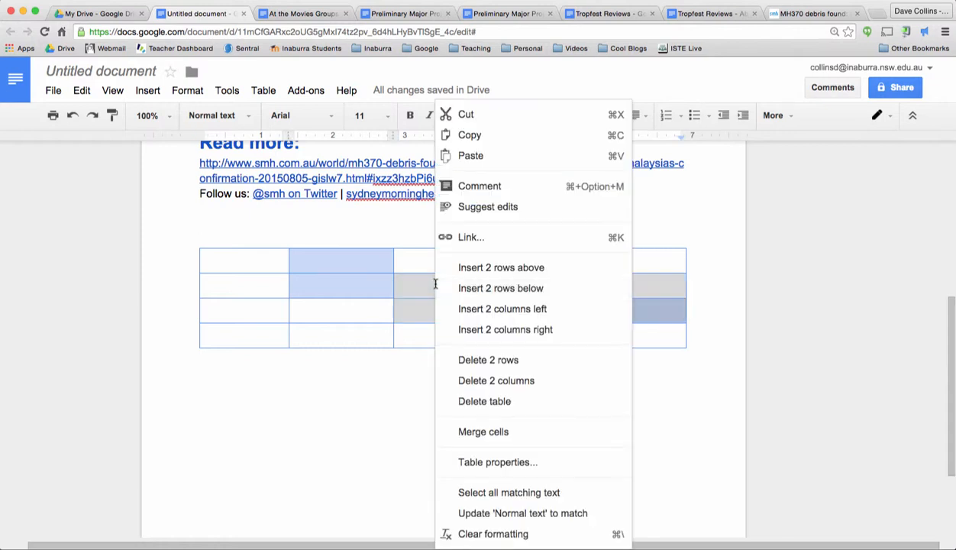
{"action": "left_click", "coordinate": [500, 432]}
{"action": "left_click", "coordinate": [520, 386]}
{"action": "left_click", "coordinate": [503, 293]}
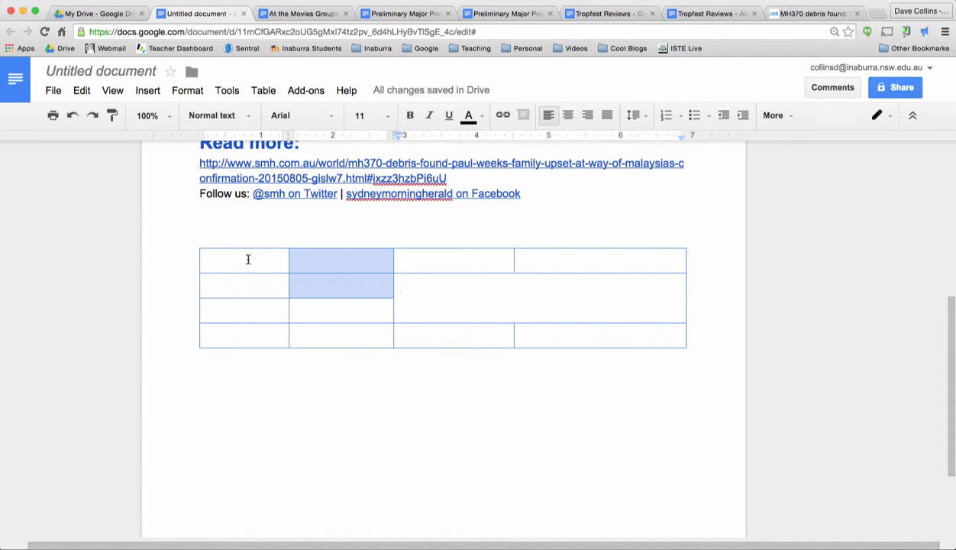
{"action": "left_click_drag", "start_coordinate": [289, 259], "coordinate": [264, 260]}
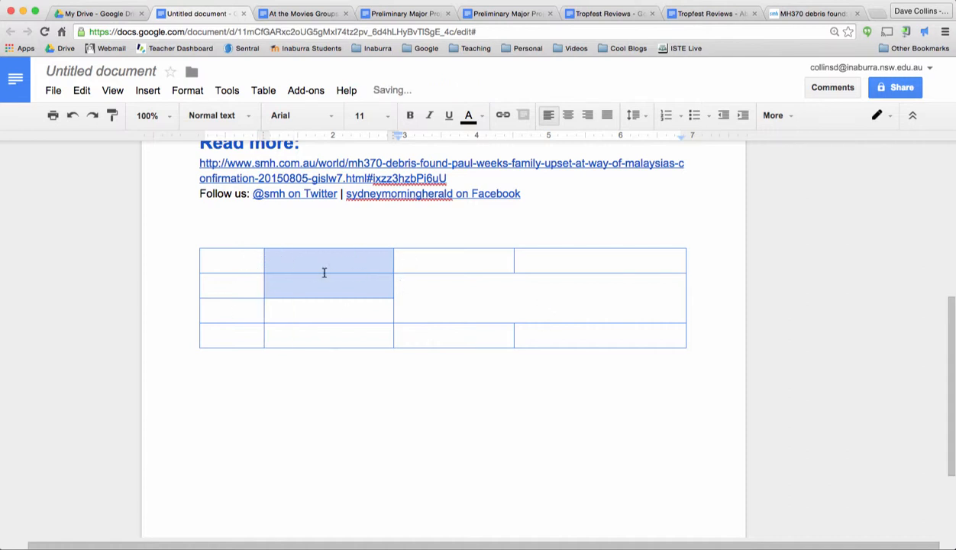
Step: Insert a 3 x 3 table below the blue-bordered table and narrow its first column
{"action": "left_click", "coordinate": [297, 398]}
{"action": "key", "text": "Return"}
{"action": "left_click", "coordinate": [263, 91]}
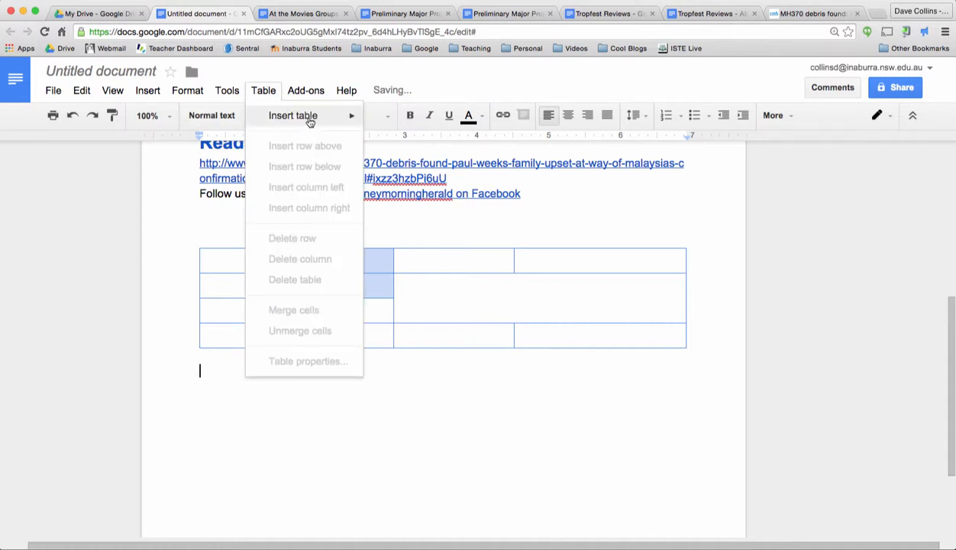
{"action": "mouse_move", "coordinate": [310, 117]}
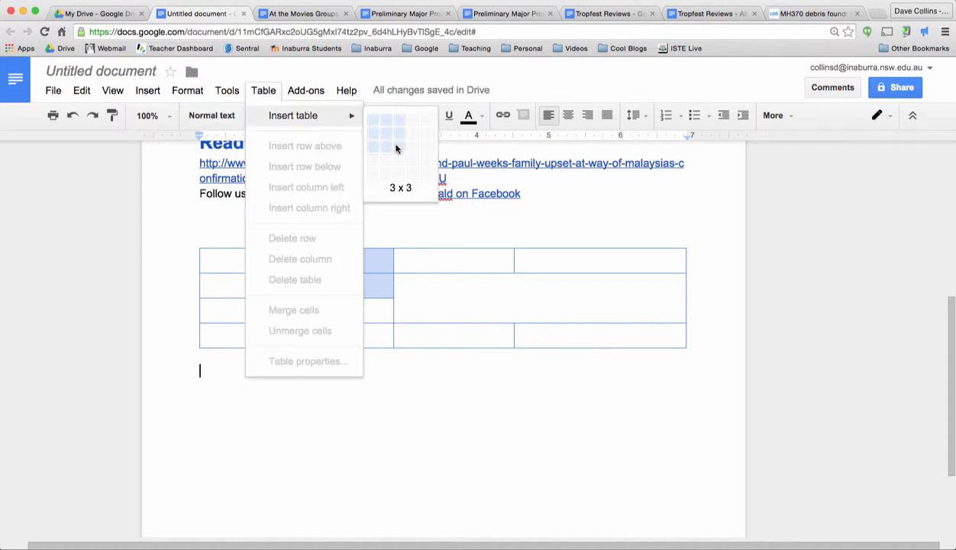
{"action": "left_click", "coordinate": [390, 145]}
{"action": "left_click_drag", "start_coordinate": [360, 392], "coordinate": [257, 395]}
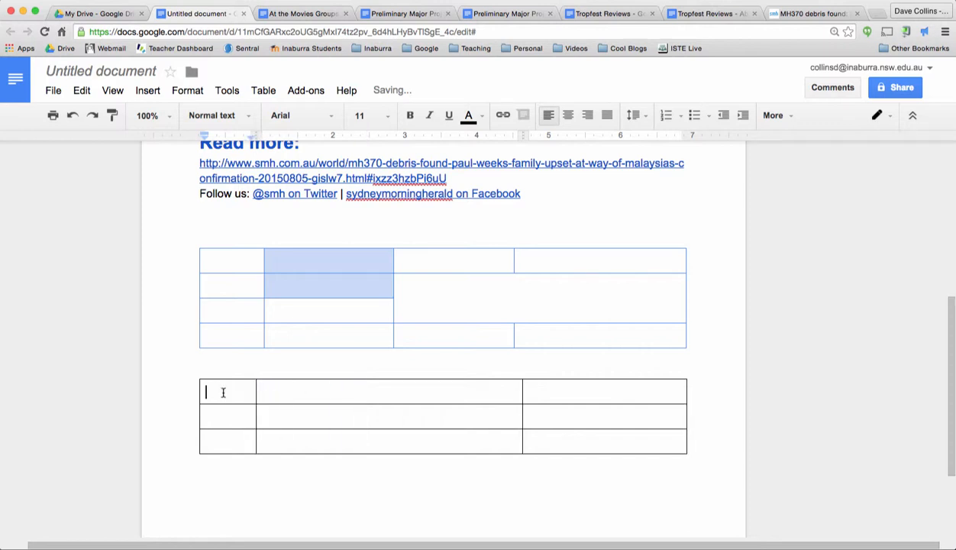
Step: Number the rows of the new table 1, 2 and 3 in its first column
{"action": "left_click", "coordinate": [242, 422]}
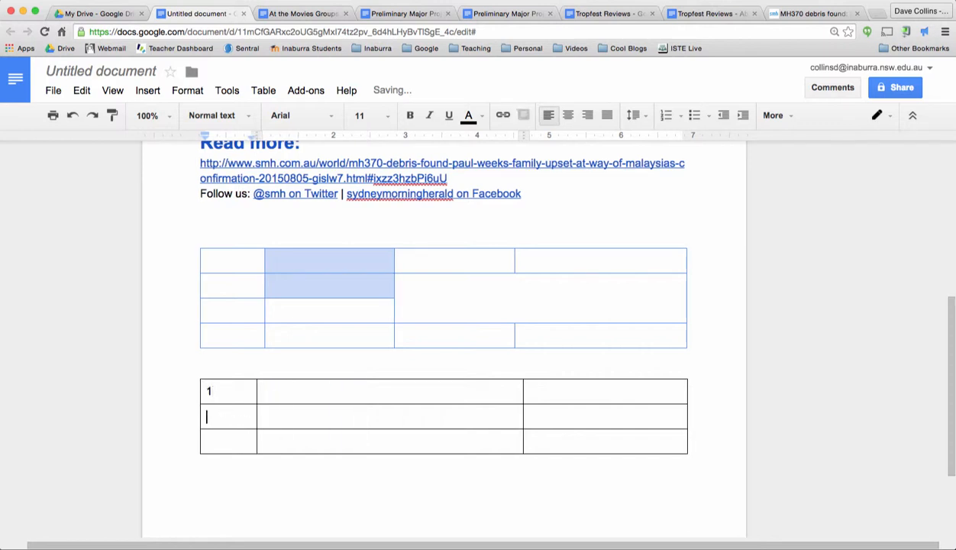
{"action": "type", "text": "2"}
{"action": "left_click", "coordinate": [229, 441]}
{"action": "type", "text": "3"}
Step: Fill the second column with placeholder text: "asdfasd", "asdasd" and a longer string of repeated "asd"
{"action": "left_click", "coordinate": [324, 390]}
{"action": "type", "text": "asdfasd"}
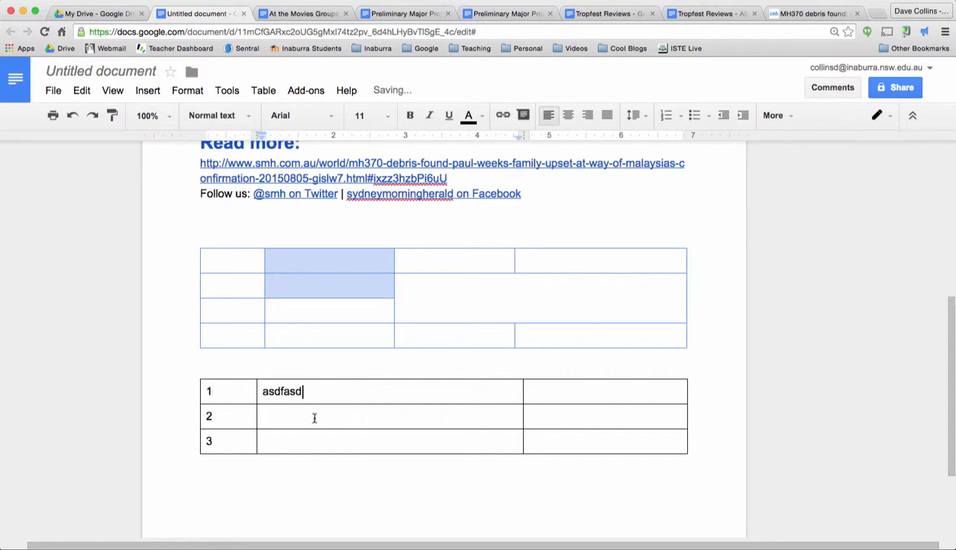
{"action": "left_click", "coordinate": [309, 415]}
{"action": "type", "text": "asdasd"}
{"action": "left_click", "coordinate": [313, 440]}
{"action": "type", "text": "asdasdasdasdasdaasd"}
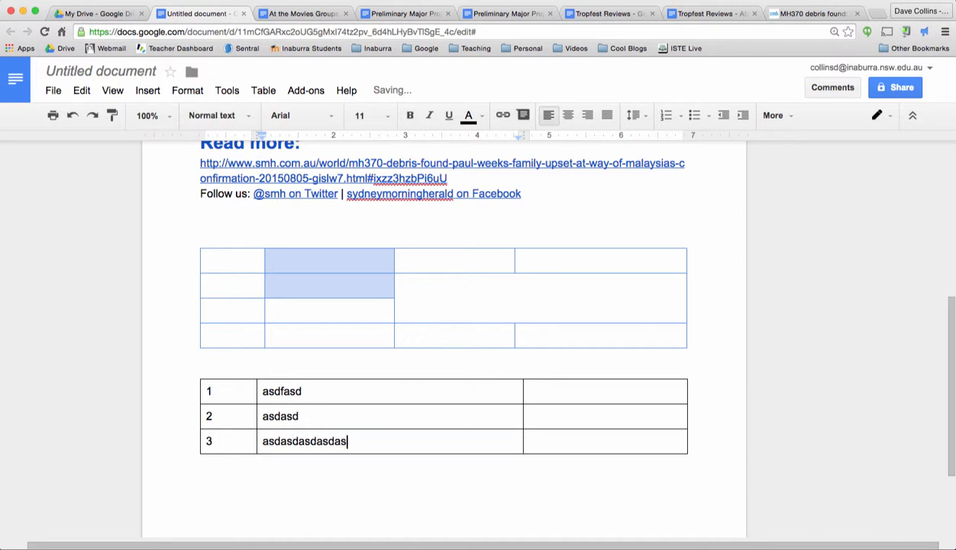
Step: Add the lines "asd", "asd", "as" and "das" beneath the placeholder text in row 3's second column
{"action": "key", "text": "Return"}
{"action": "type", "text": "asd"}
{"action": "key", "text": "Return"}
{"action": "type", "text": "asd"}
{"action": "key", "text": "Return"}
{"action": "type", "text": "as"}
{"action": "key", "text": "Return"}
{"action": "type", "text": "das"}
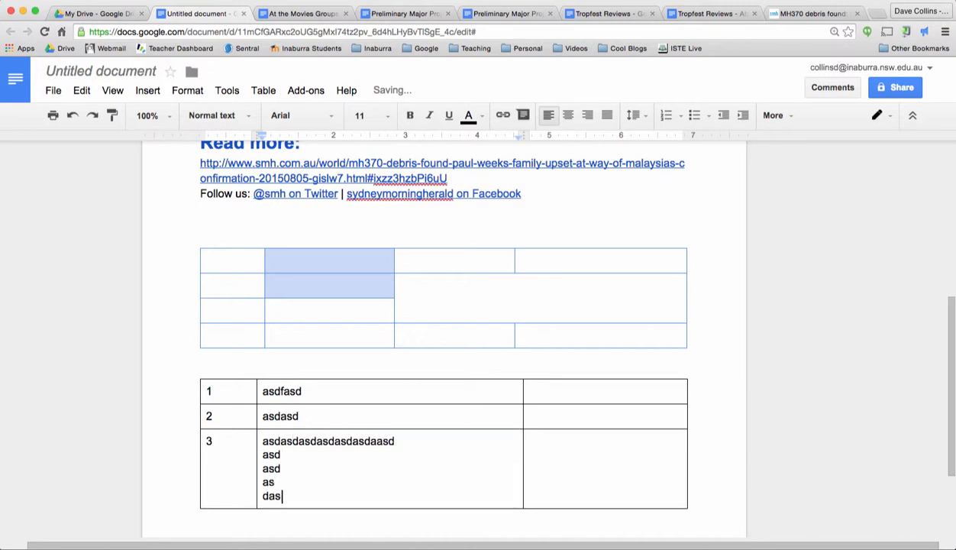
Step: Narrow the lower table's third column and fill its cells with 3, 2 and 1 from the first row down
{"action": "left_click_drag", "start_coordinate": [523, 386], "coordinate": [625, 391]}
{"action": "left_click", "coordinate": [657, 393]}
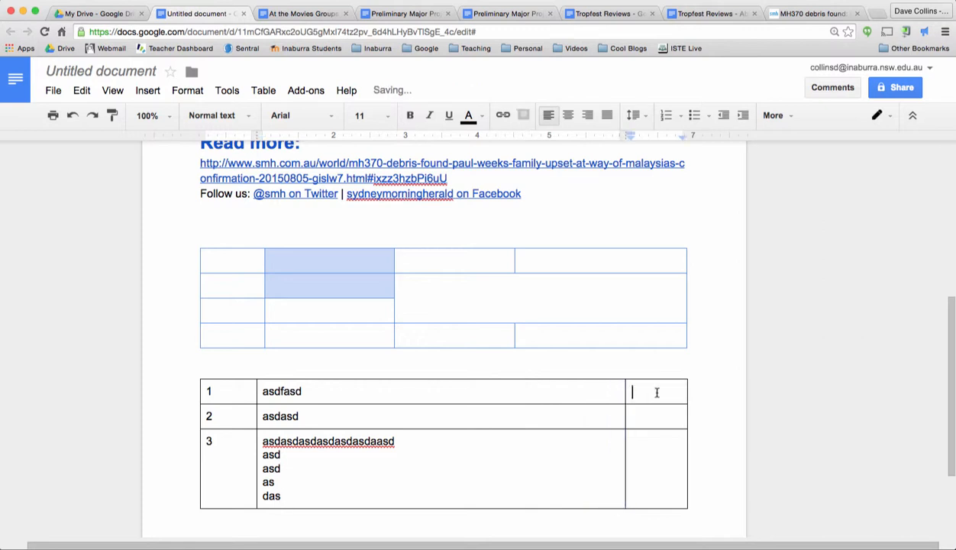
{"action": "type", "text": "3"}
{"action": "key", "text": "Down"}
{"action": "type", "text": "2"}
{"action": "key", "text": "Down"}
{"action": "type", "text": "1"}
Step: Centre-align the numbers in the lower table's third column
{"action": "left_click_drag", "start_coordinate": [638, 387], "coordinate": [634, 489]}
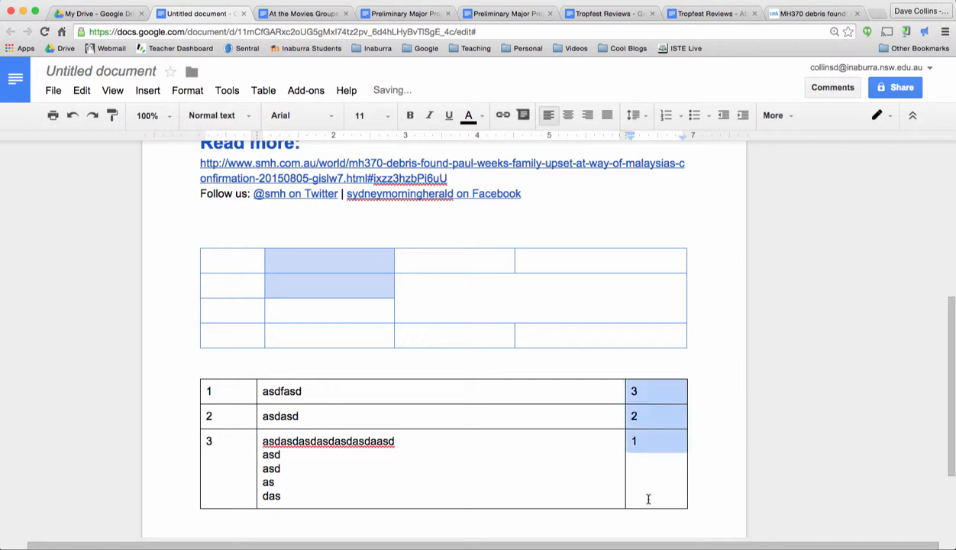
{"action": "left_click", "coordinate": [567, 117]}
{"action": "left_click", "coordinate": [443, 441]}
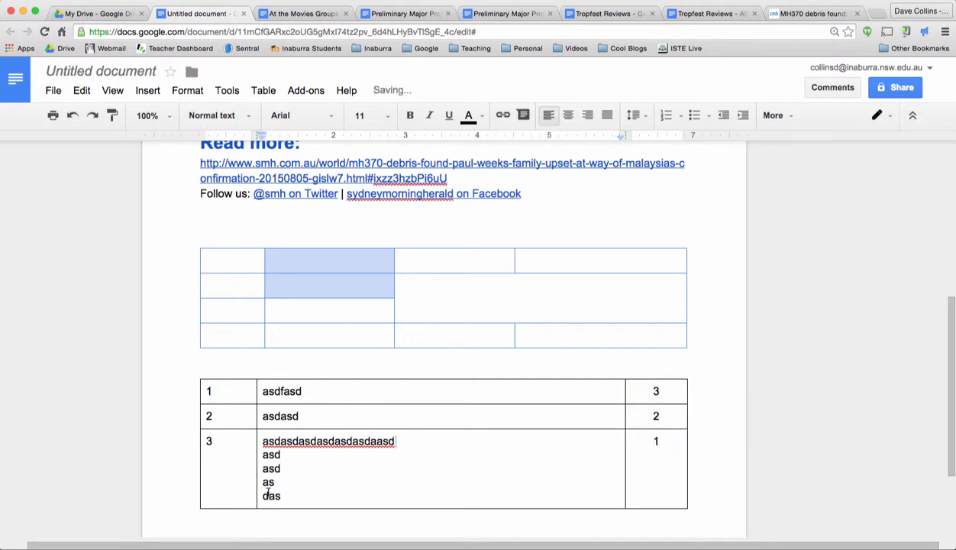
{"action": "left_click", "coordinate": [253, 392]}
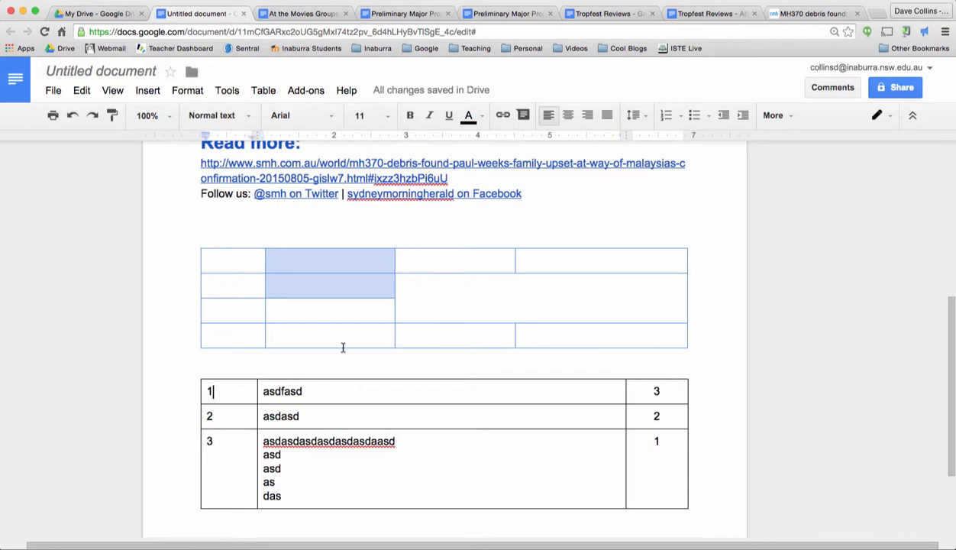
Step: Set the border colour of the whole lower table to white
{"action": "left_click_drag", "start_coordinate": [221, 392], "coordinate": [664, 460]}
{"action": "right_click", "coordinate": [663, 461]}
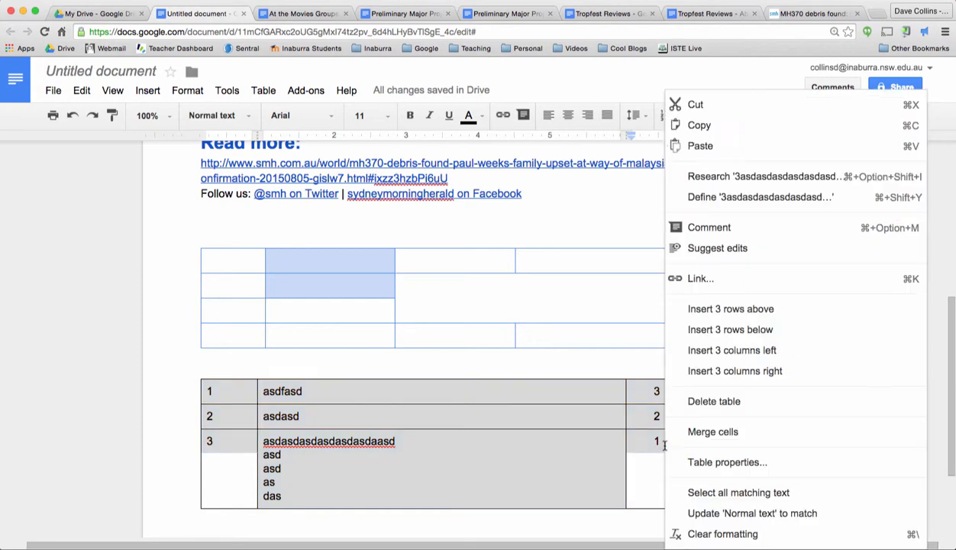
{"action": "left_click", "coordinate": [701, 464]}
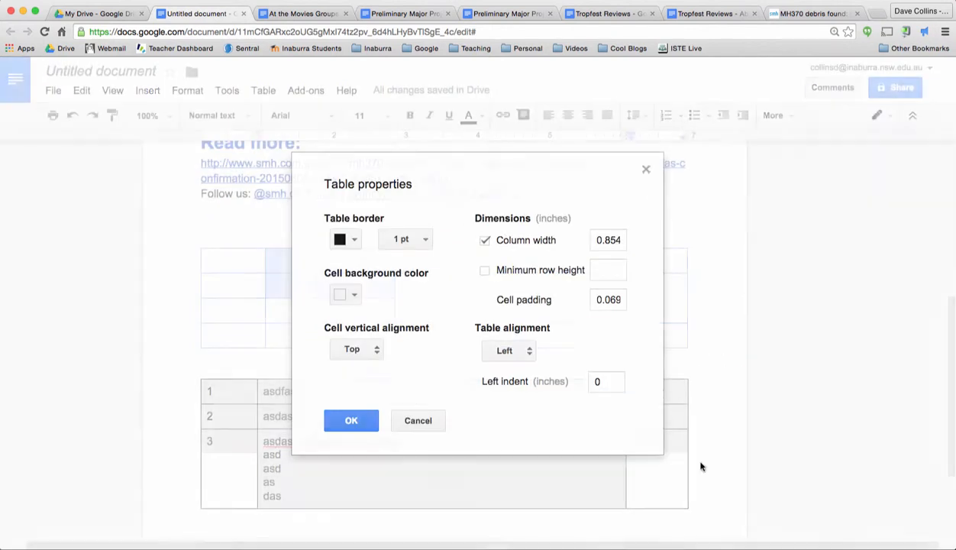
{"action": "left_click", "coordinate": [355, 240]}
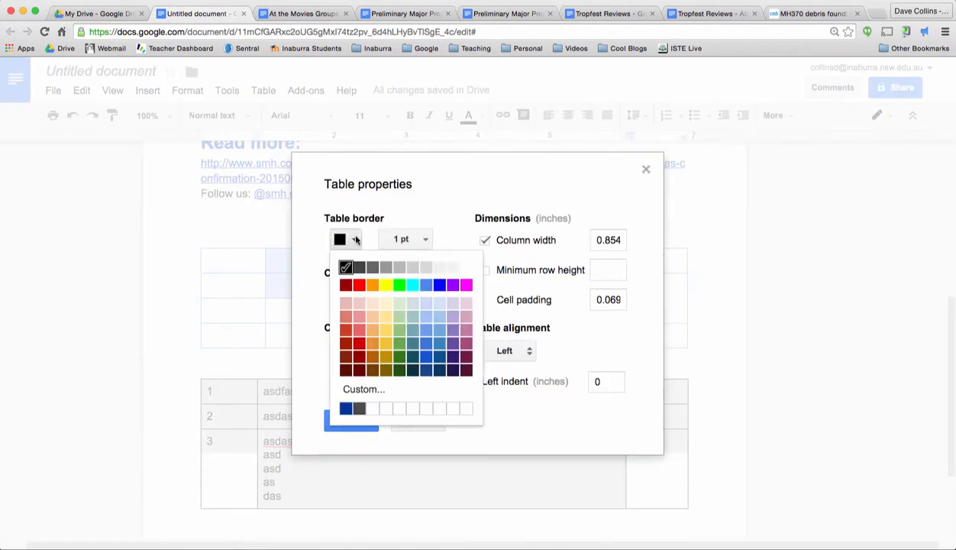
{"action": "left_click", "coordinate": [465, 268]}
{"action": "left_click", "coordinate": [348, 426]}
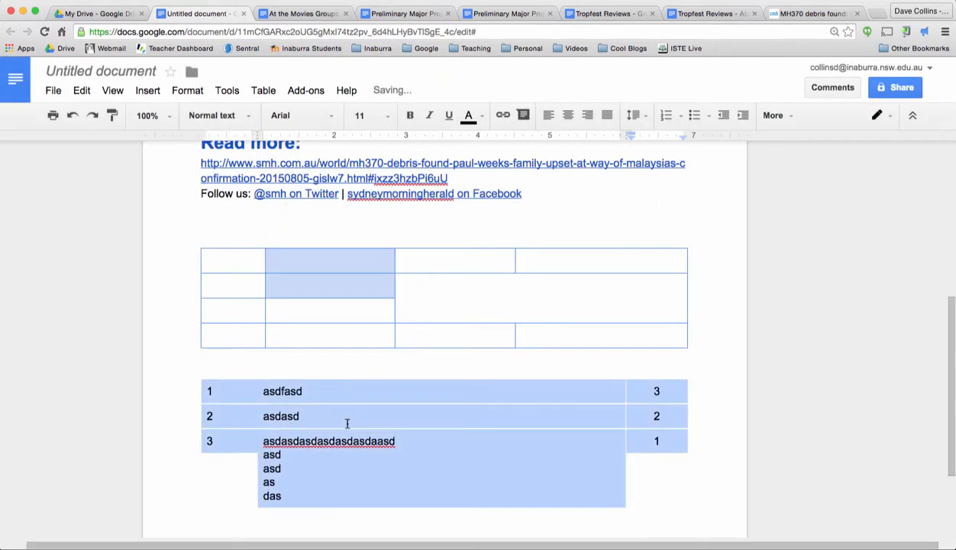
{"action": "left_click", "coordinate": [390, 365]}
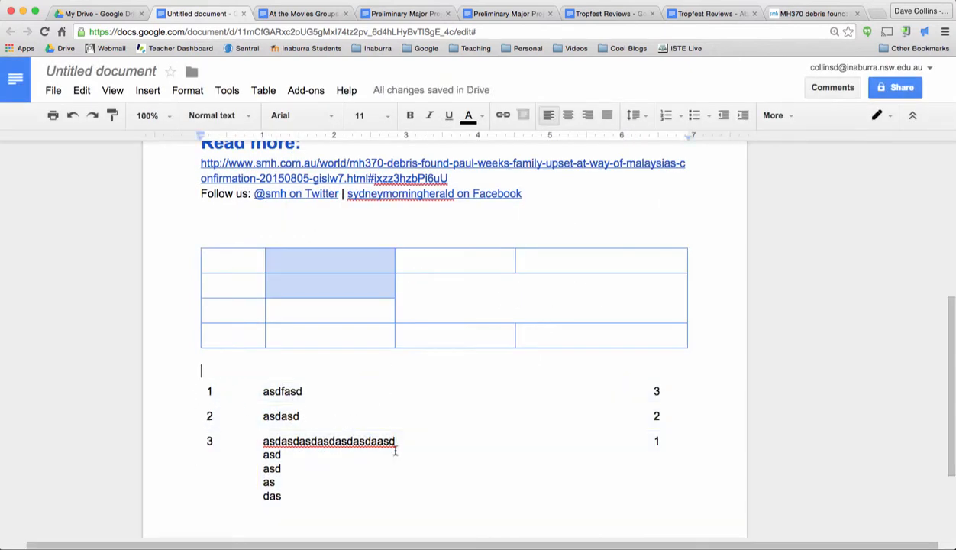
Step: Narrow the borderless table's first column so the placeholder text sits closer to the row numbers
{"action": "left_click", "coordinate": [313, 441]}
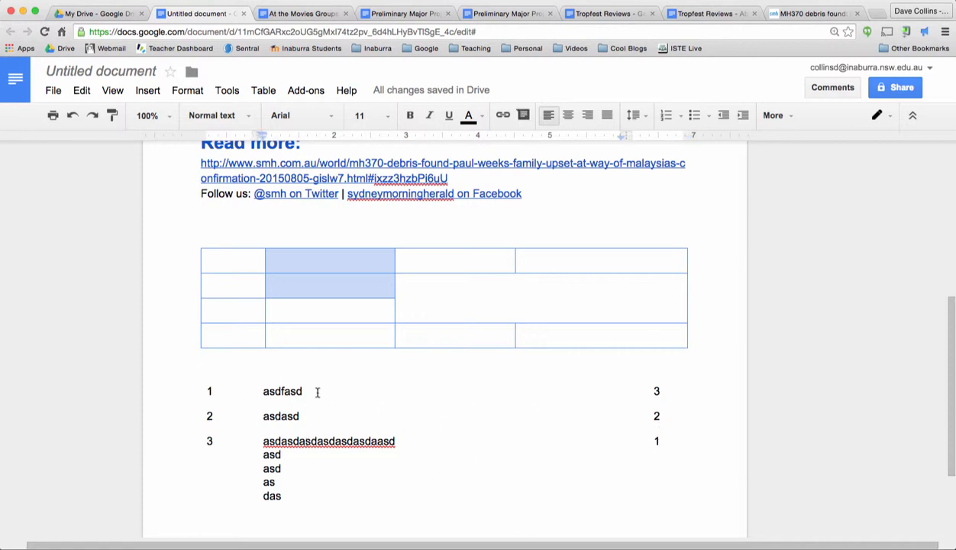
{"action": "left_click", "coordinate": [221, 390]}
{"action": "left_click_drag", "start_coordinate": [258, 390], "coordinate": [228, 391]}
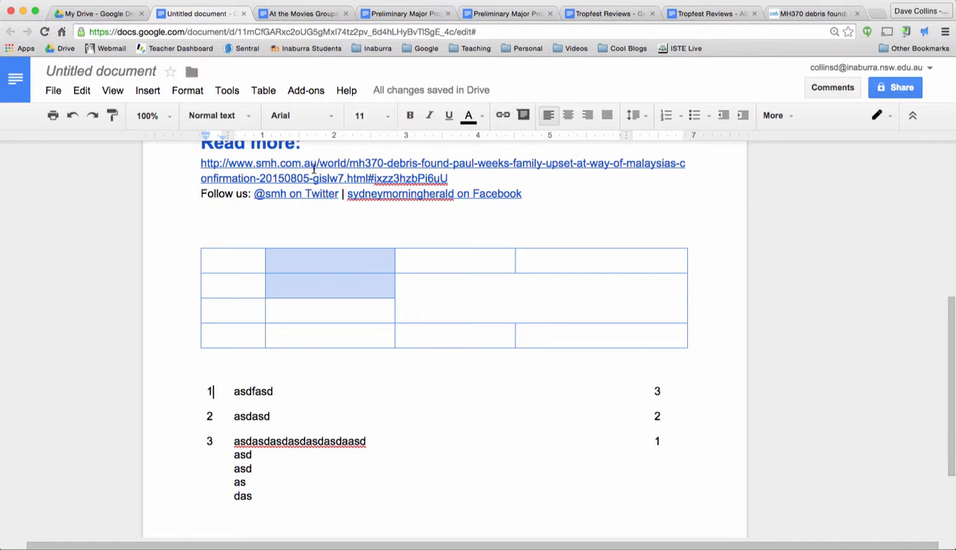
Step: Place the cursor below the borderless table and open the Research tool set to Images
{"action": "scroll", "coordinate": [313, 168], "scroll_direction": "down", "scroll_amount": 3}
{"action": "left_click", "coordinate": [263, 403]}
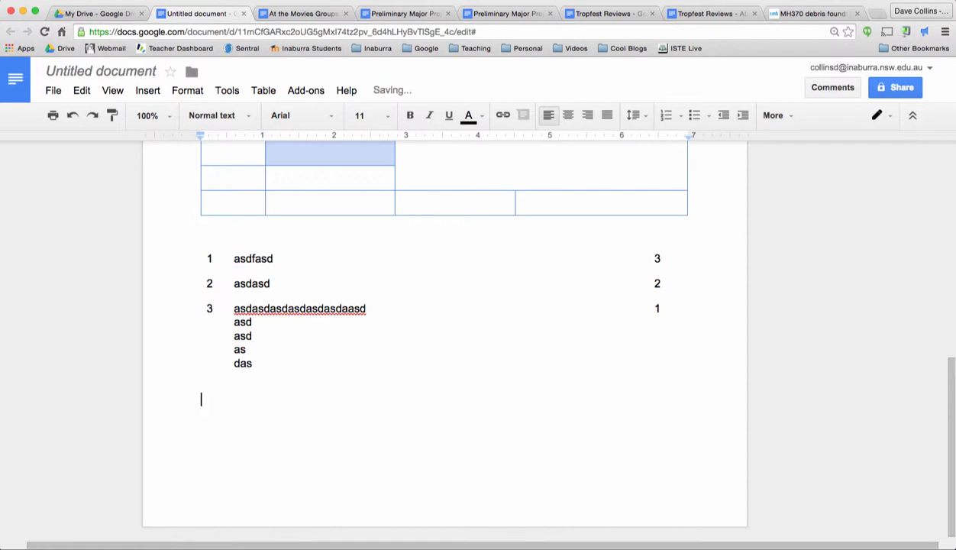
{"action": "left_click", "coordinate": [221, 92]}
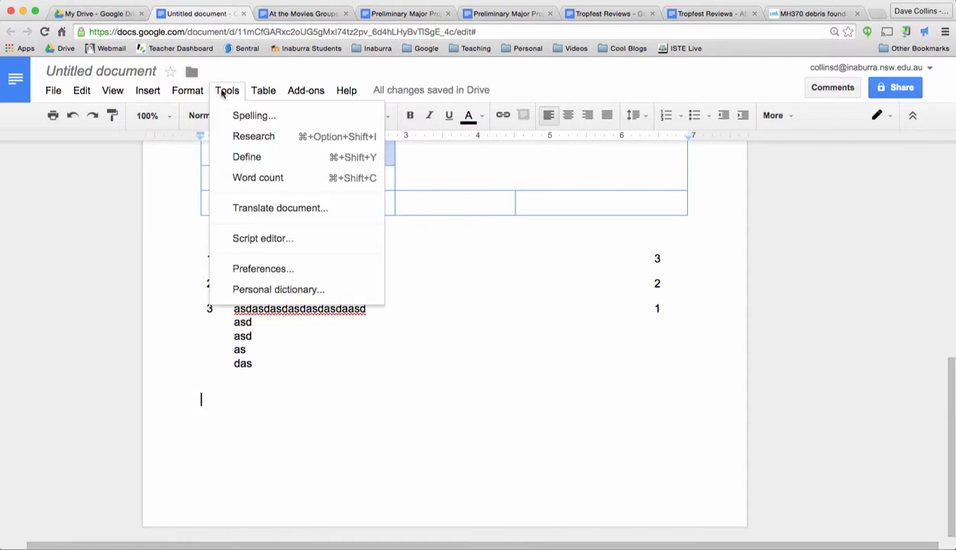
{"action": "left_click", "coordinate": [252, 137]}
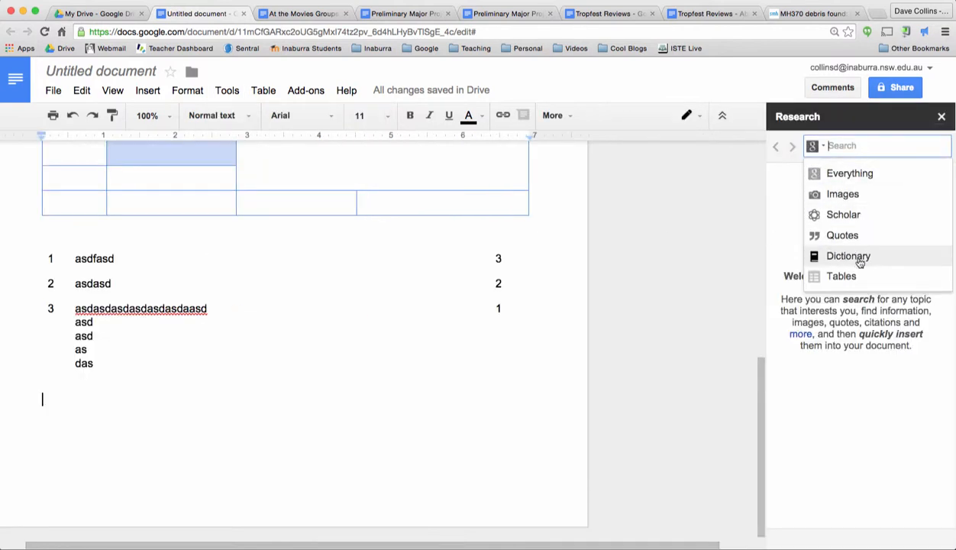
{"action": "left_click", "coordinate": [858, 195]}
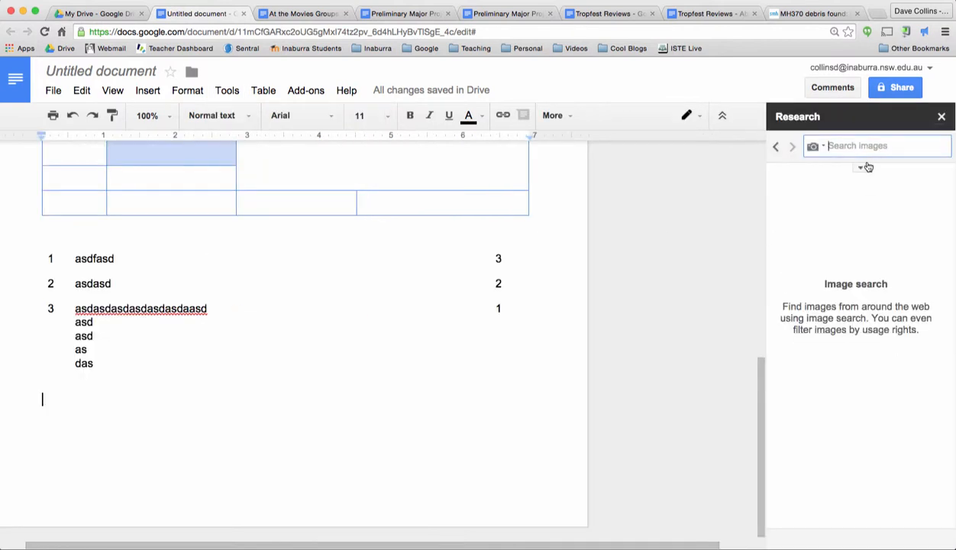
Step: Search the Research images for "mona lisa"
{"action": "left_click", "coordinate": [868, 145]}
{"action": "type", "text": "mona lios"}
{"action": "key", "text": "BackSpace"}
{"action": "key", "text": "BackSpace"}
{"action": "type", "text": "sa"}
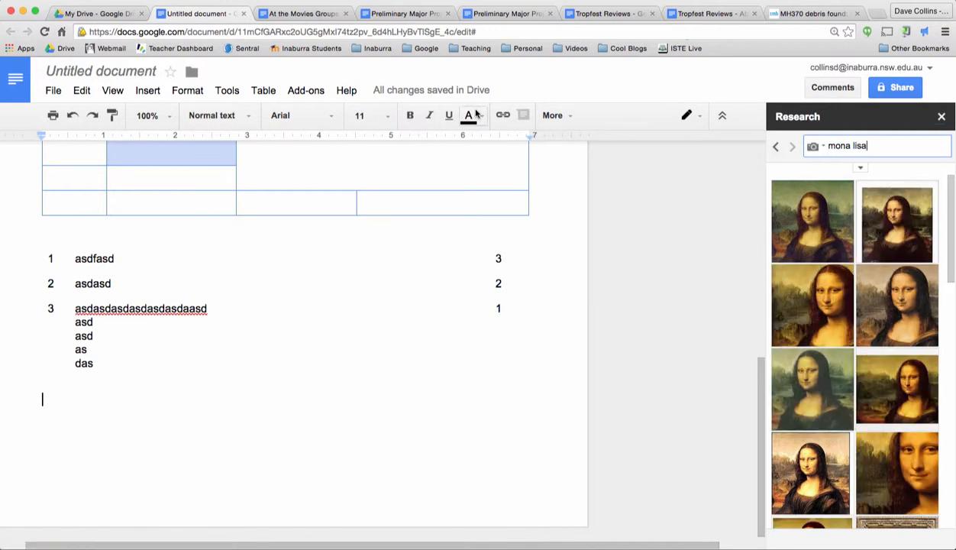
Step: Insert the first Mona Lisa result below the borderless table and check its citation footnote at the end of the page
{"action": "mouse_move", "coordinate": [835, 220]}
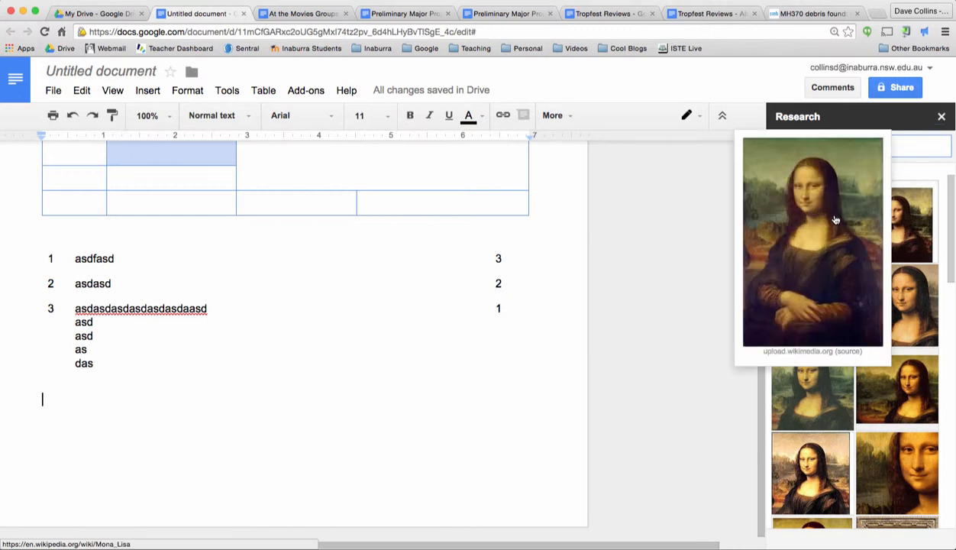
{"action": "left_click_drag", "start_coordinate": [839, 247], "coordinate": [104, 411]}
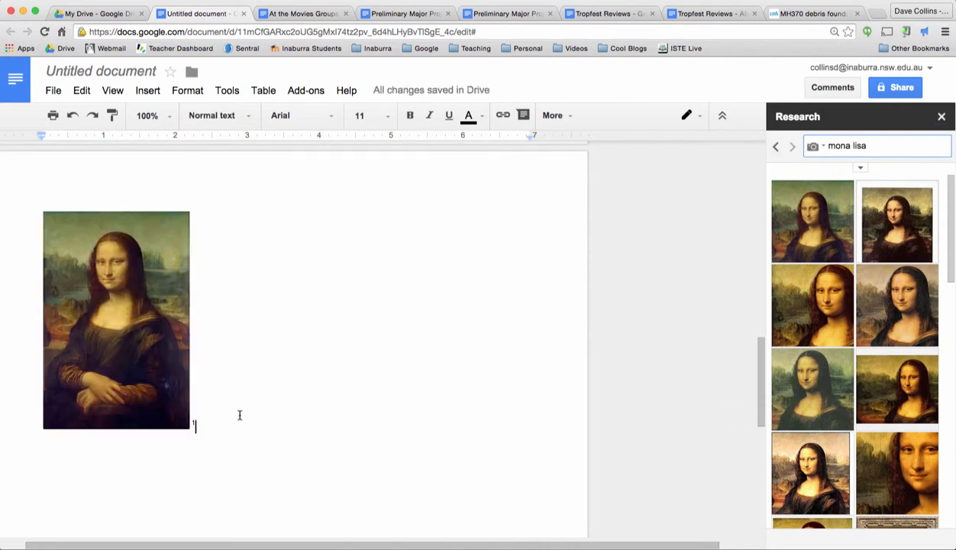
{"action": "scroll", "coordinate": [196, 425], "scroll_direction": "down", "scroll_amount": 3}
{"action": "scroll", "coordinate": [197, 425], "scroll_direction": "down", "scroll_amount": 2}
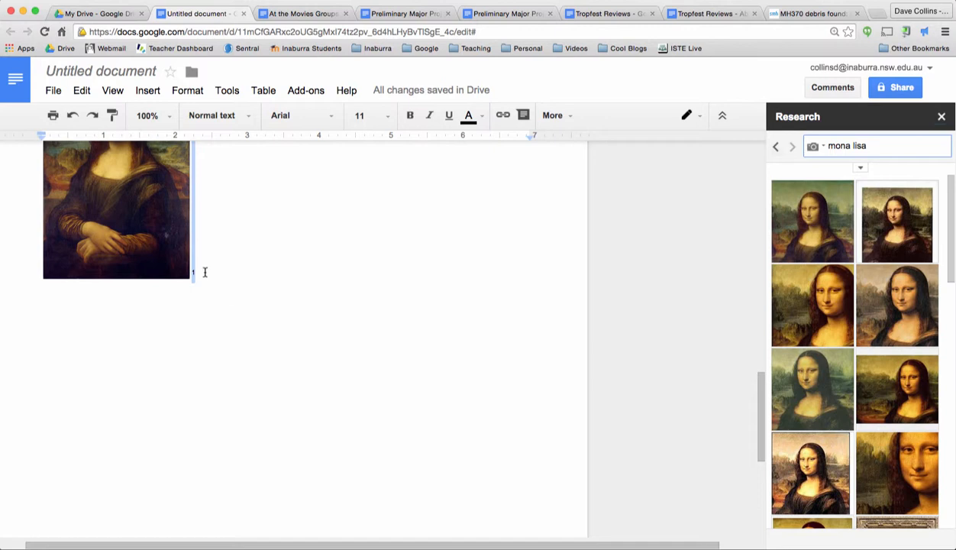
{"action": "scroll", "coordinate": [229, 301], "scroll_direction": "down", "scroll_amount": 5}
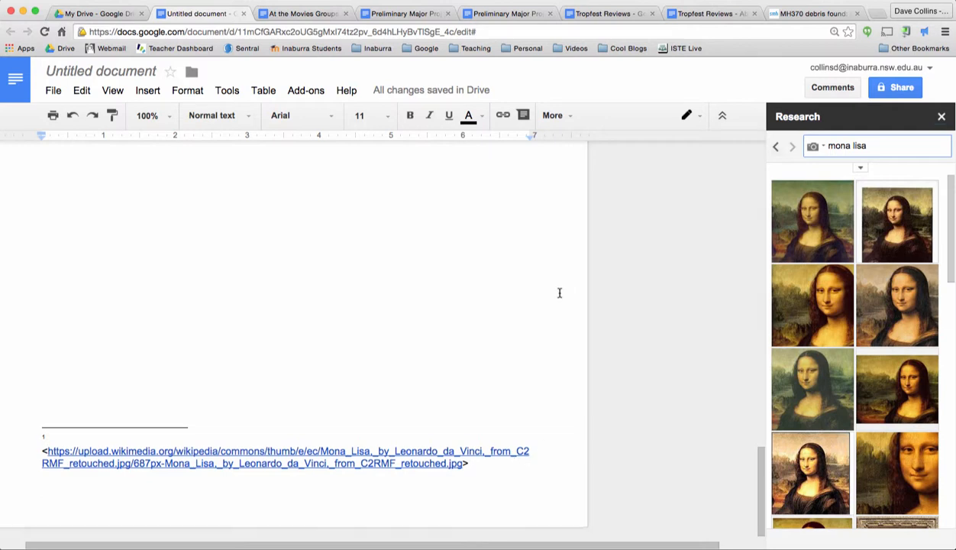
{"action": "scroll", "coordinate": [559, 294], "scroll_direction": "up", "scroll_amount": 10}
{"action": "scroll", "coordinate": [558, 297], "scroll_direction": "down", "scroll_amount": 5}
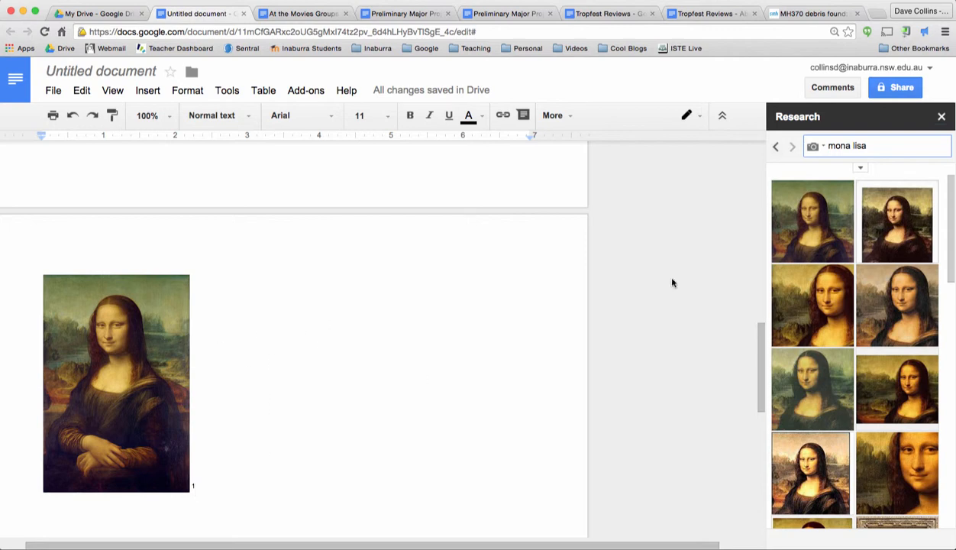
Step: Filter the image results to "Free to use, share or modify, even commercially"
{"action": "left_click", "coordinate": [861, 168]}
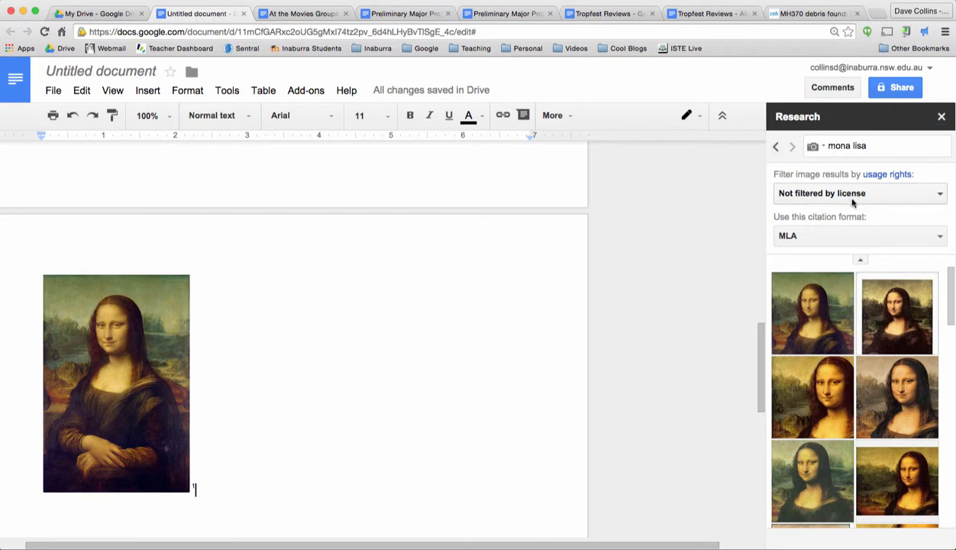
{"action": "left_click", "coordinate": [809, 194]}
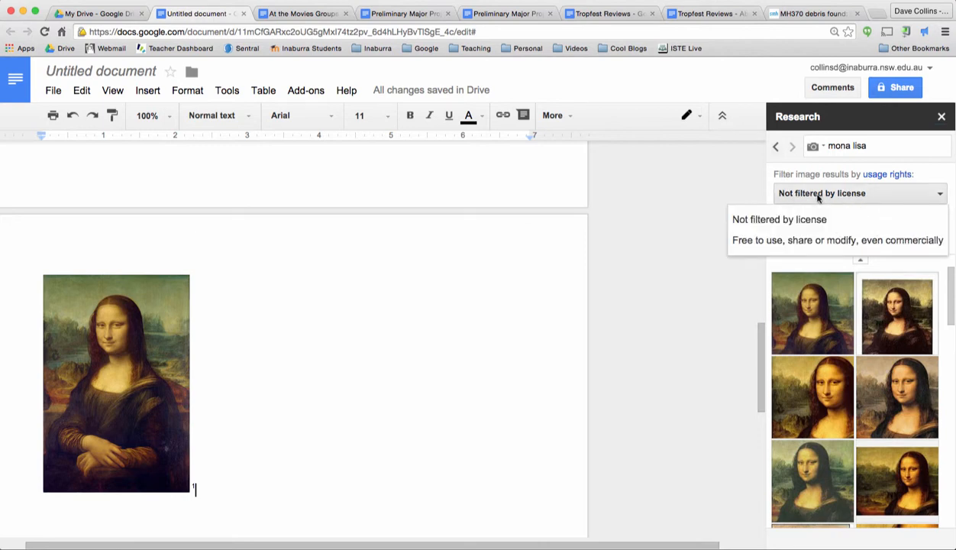
{"action": "left_click", "coordinate": [794, 241]}
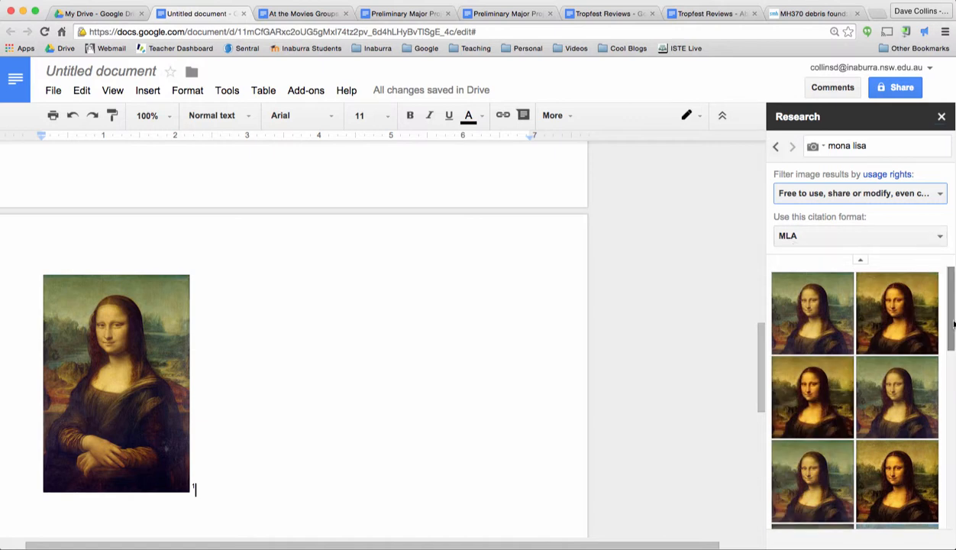
Step: Insert the bluish Mona Lisa-restored image beside the first picture and review the available citation formats, keeping MLA
{"action": "scroll", "coordinate": [952, 328], "scroll_direction": "down", "scroll_amount": 3}
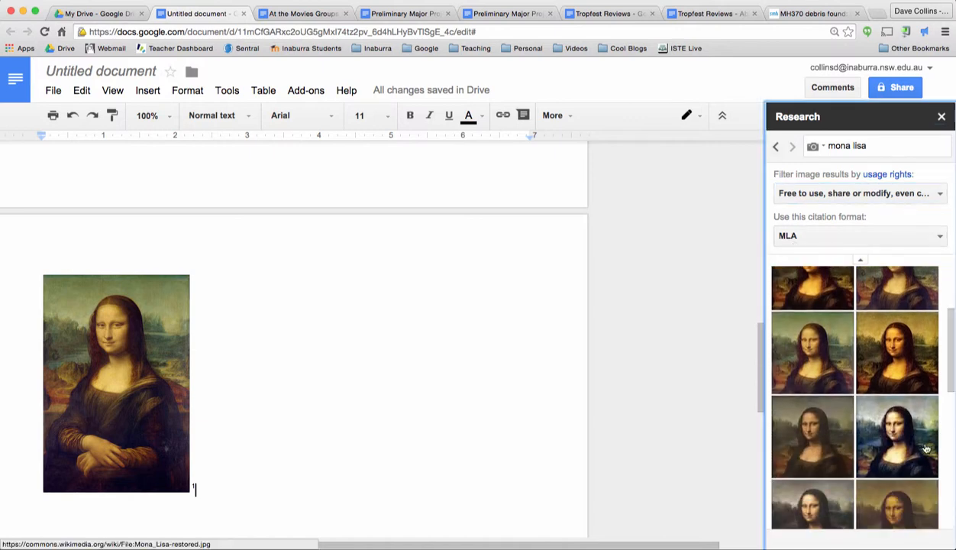
{"action": "left_click_drag", "start_coordinate": [872, 446], "coordinate": [367, 216]}
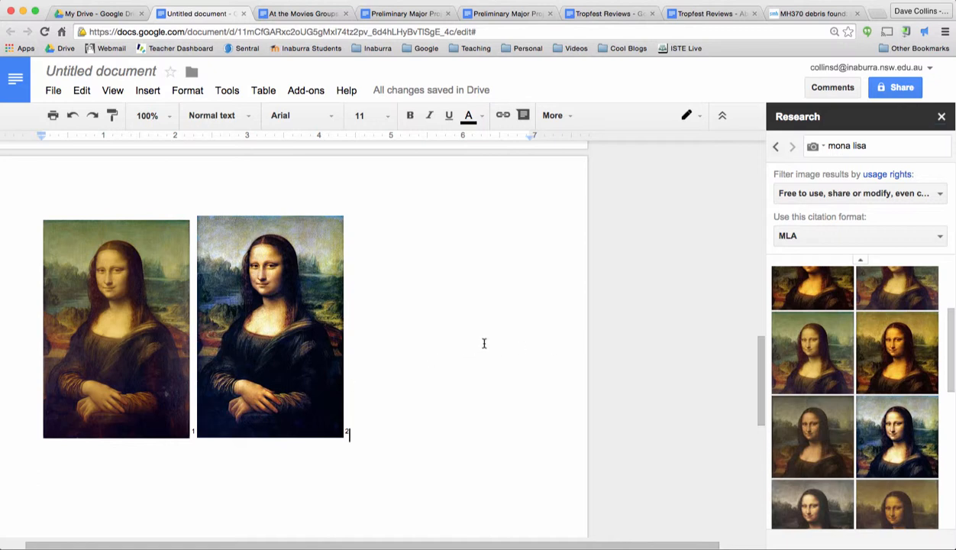
{"action": "left_click", "coordinate": [848, 237]}
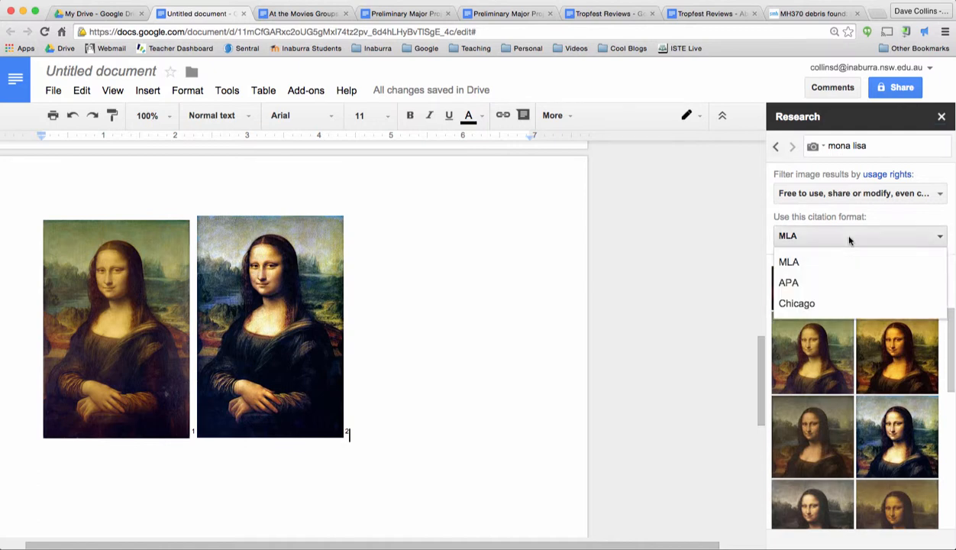
{"action": "left_click", "coordinate": [848, 239]}
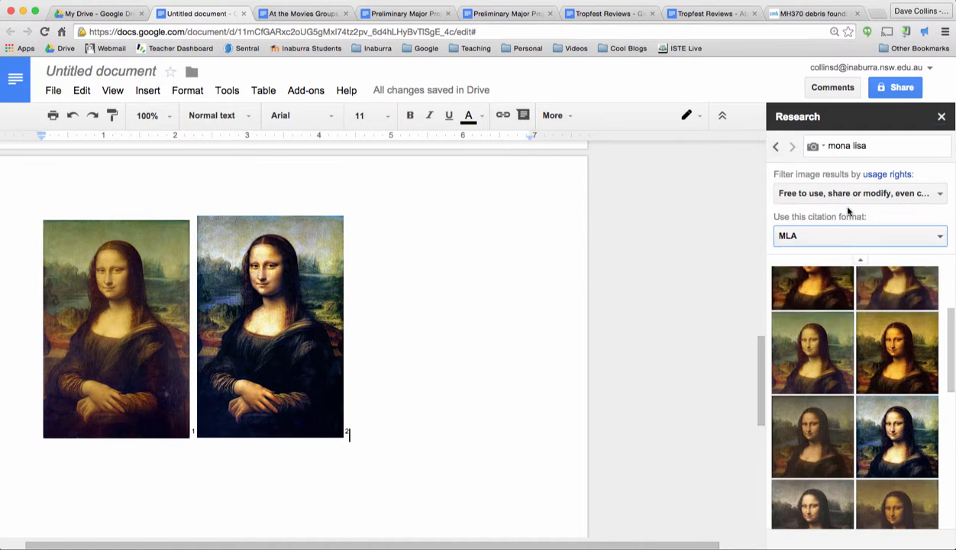
Step: Switch the "mona lisa" research to Everything and preview the Wikipedia article from the web results
{"action": "left_click", "coordinate": [826, 147]}
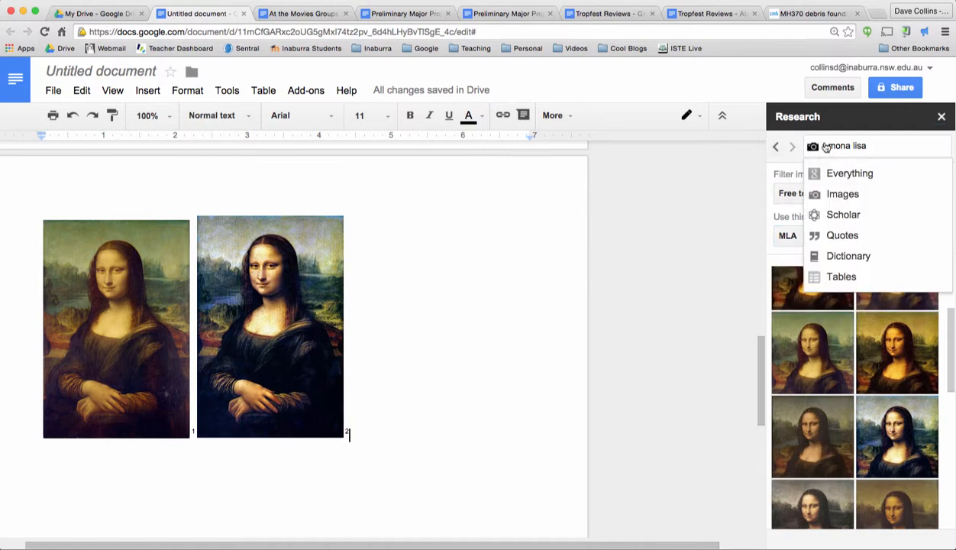
{"action": "left_click", "coordinate": [833, 180]}
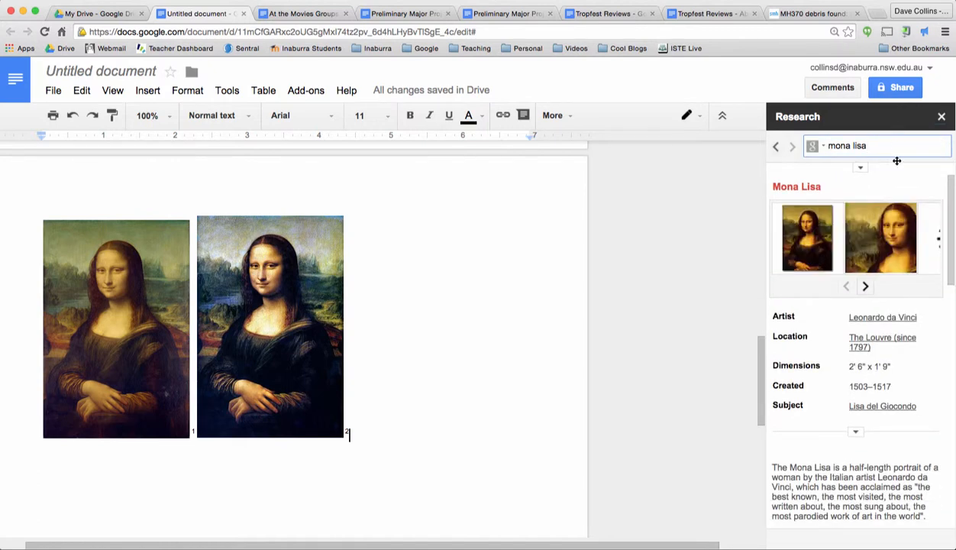
{"action": "scroll", "coordinate": [878, 351], "scroll_direction": "down", "scroll_amount": 5}
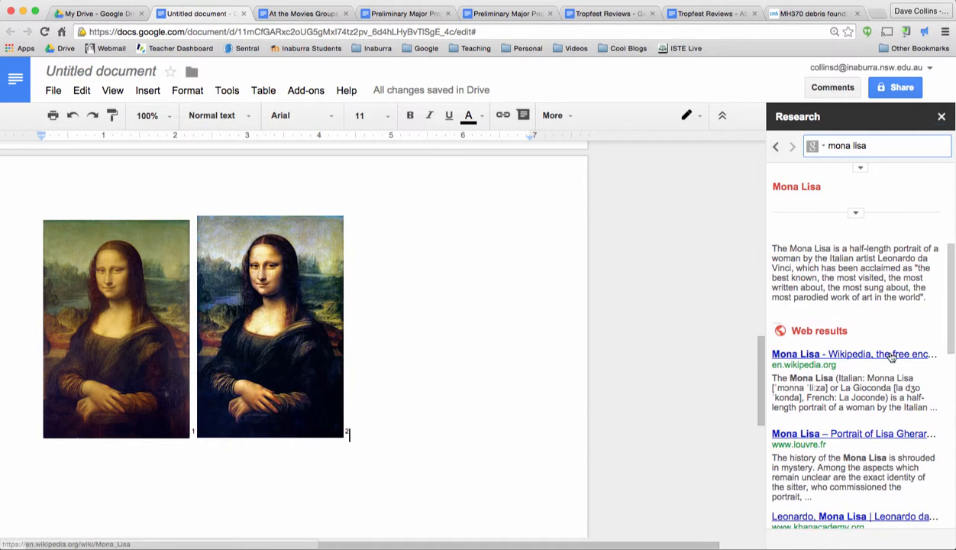
{"action": "mouse_move", "coordinate": [841, 368]}
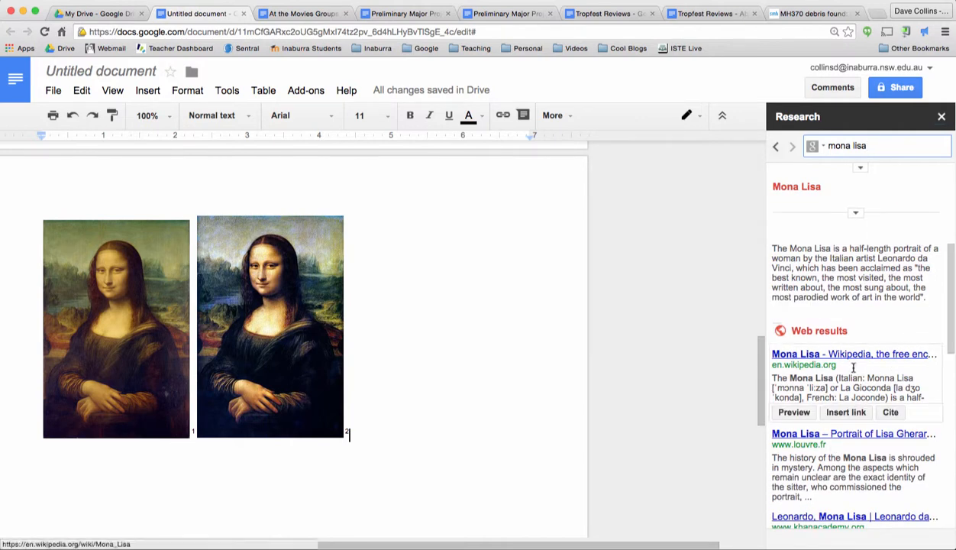
{"action": "left_click", "coordinate": [794, 411]}
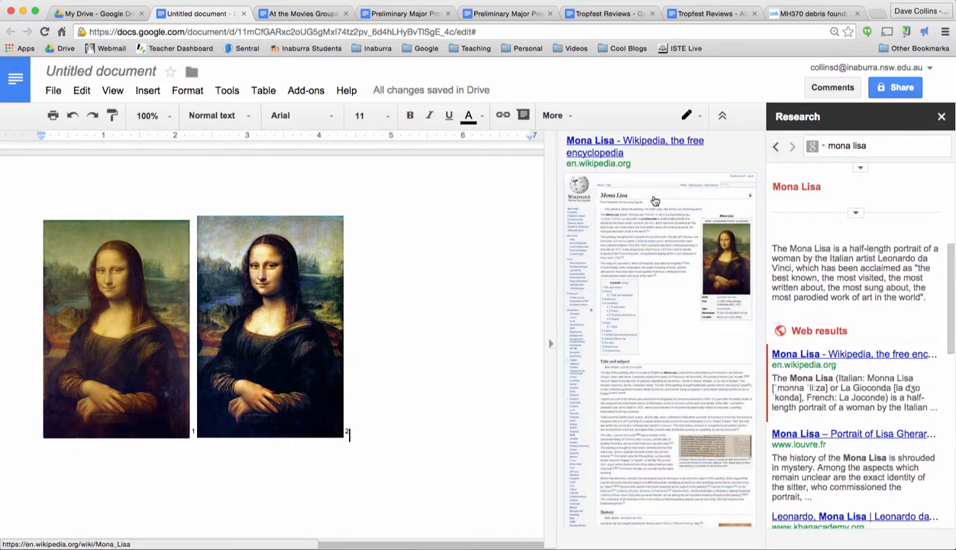
{"action": "mouse_move", "coordinate": [855, 420]}
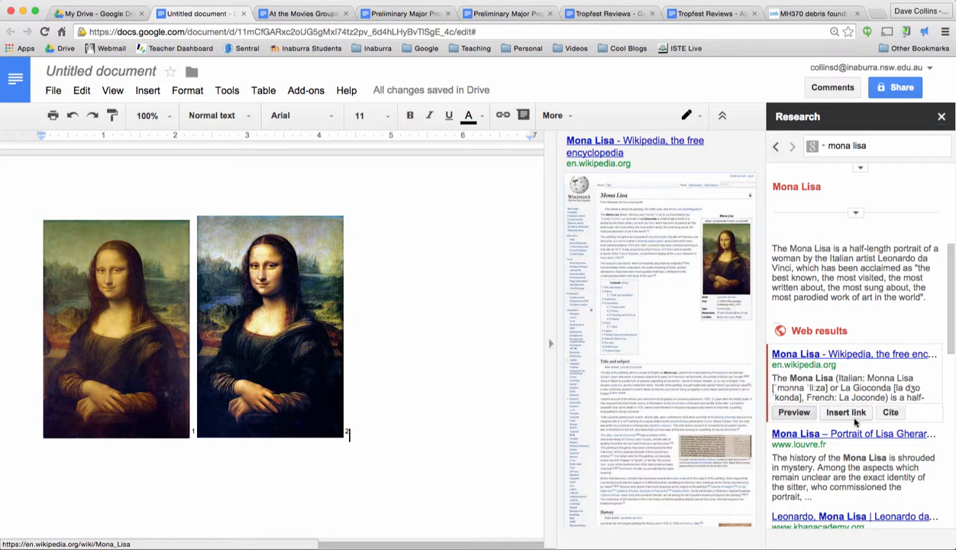
Step: Insert the Wikipedia "Mona Lisa" result as a link after the second picture and open the full article from the web results
{"action": "left_click", "coordinate": [860, 413]}
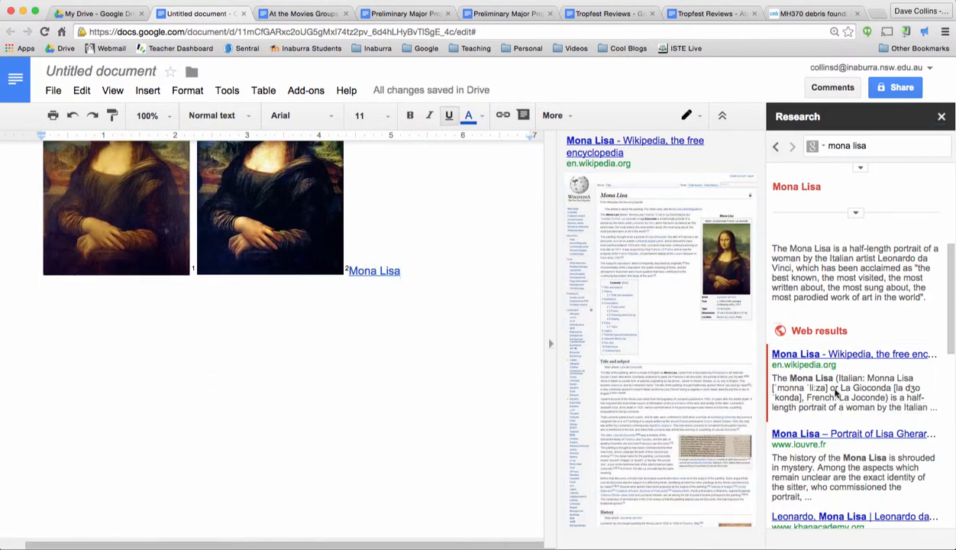
{"action": "mouse_move", "coordinate": [863, 390]}
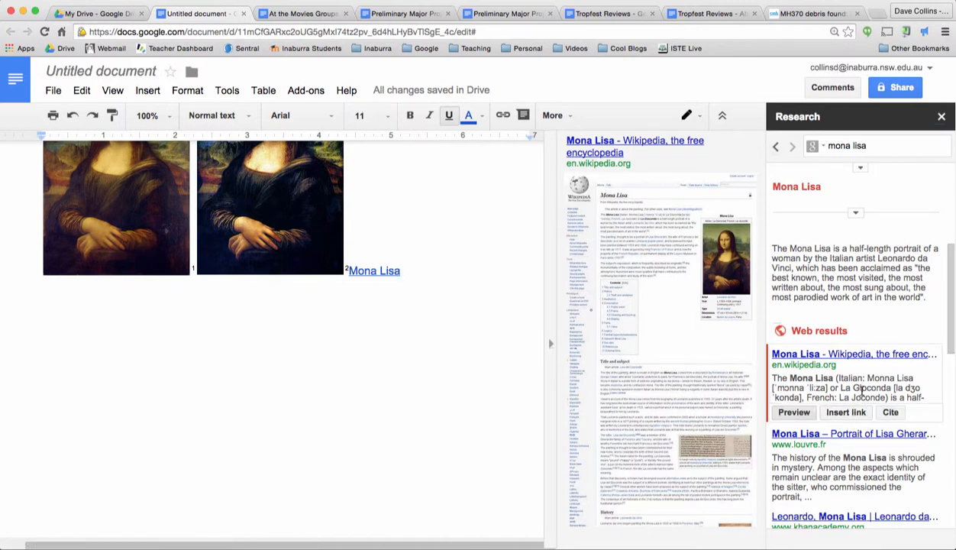
{"action": "left_click", "coordinate": [867, 355]}
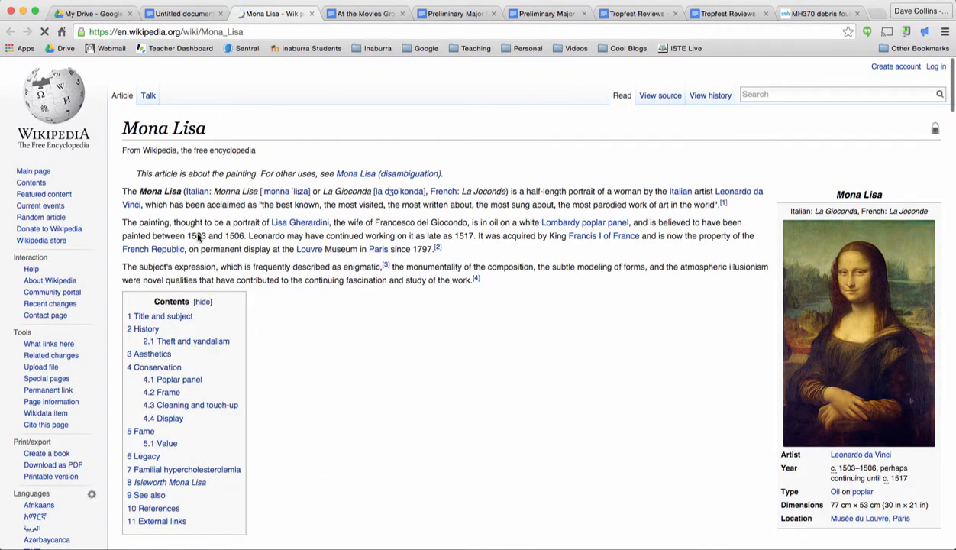
Step: Return to the untitled document, cite the Wikipedia article after the Mona Lisa link and check its footnote at the end of the page
{"action": "left_click", "coordinate": [186, 15]}
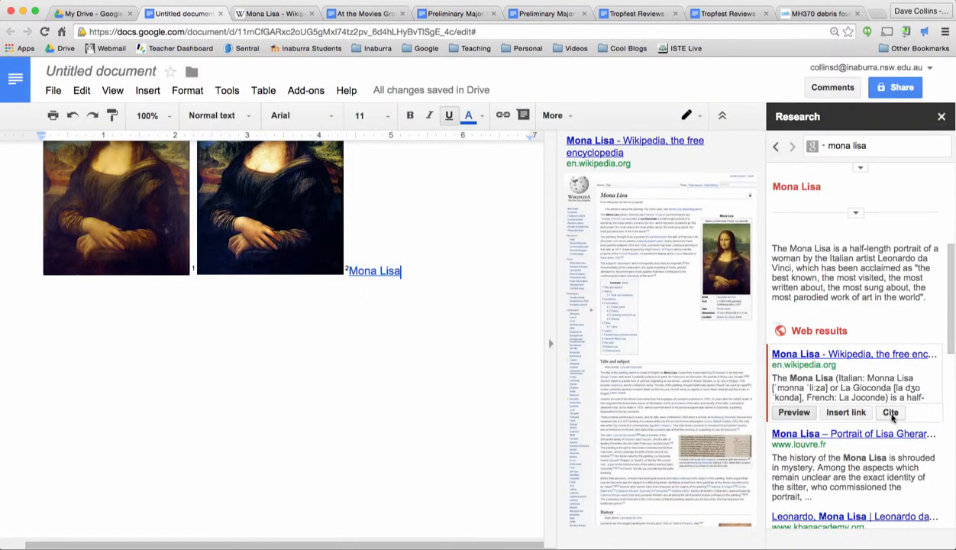
{"action": "left_click", "coordinate": [890, 413]}
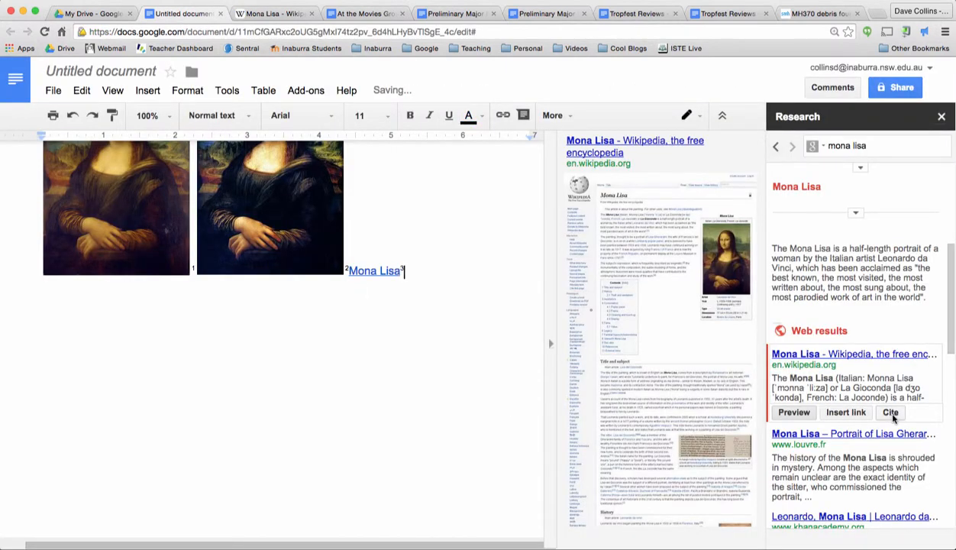
{"action": "scroll", "coordinate": [387, 377], "scroll_direction": "down", "scroll_amount": 5}
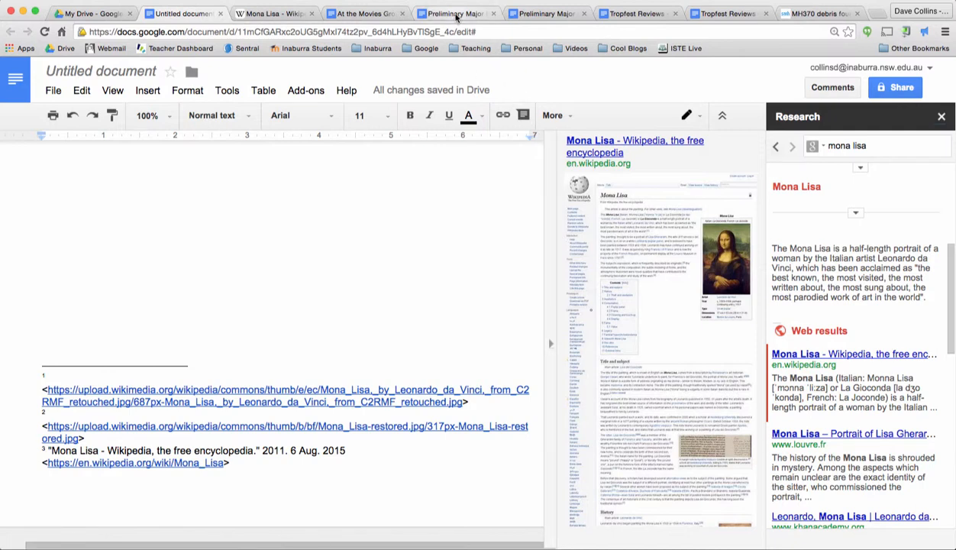
Step: Examine the Preliminary Major Project Portfolio template from its title page to the Research section, highlighting that section's blue instructions
{"action": "left_click", "coordinate": [457, 15]}
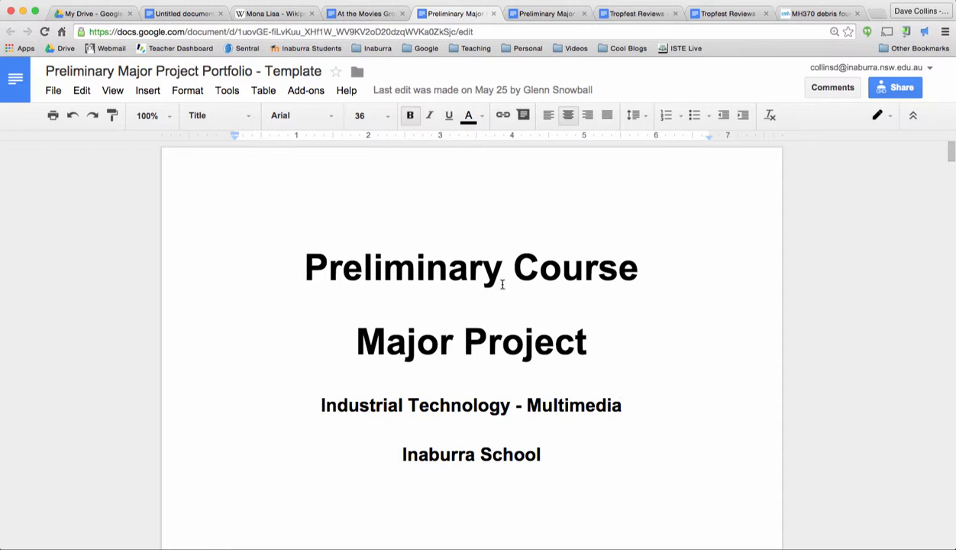
{"action": "scroll", "coordinate": [504, 284], "scroll_direction": "down", "scroll_amount": 6}
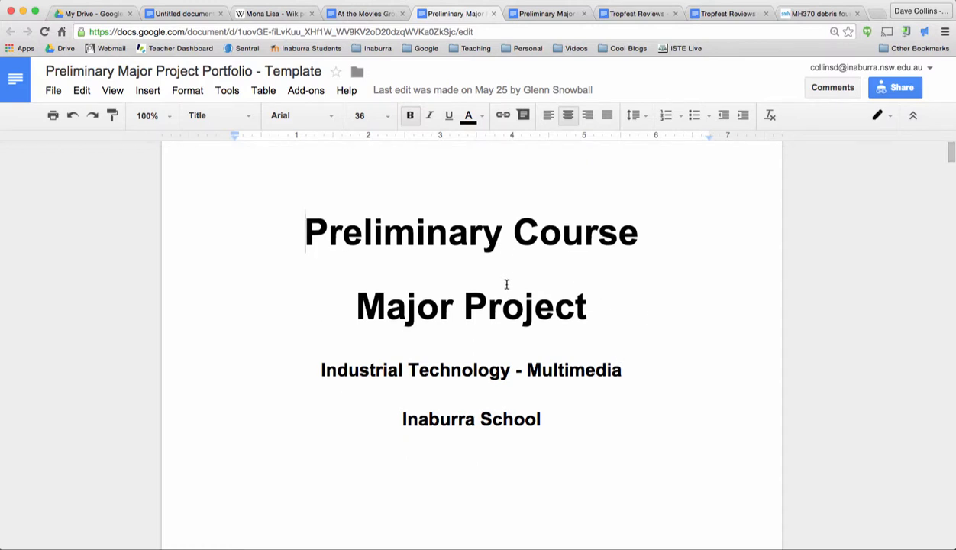
{"action": "scroll", "coordinate": [506, 285], "scroll_direction": "down", "scroll_amount": 10}
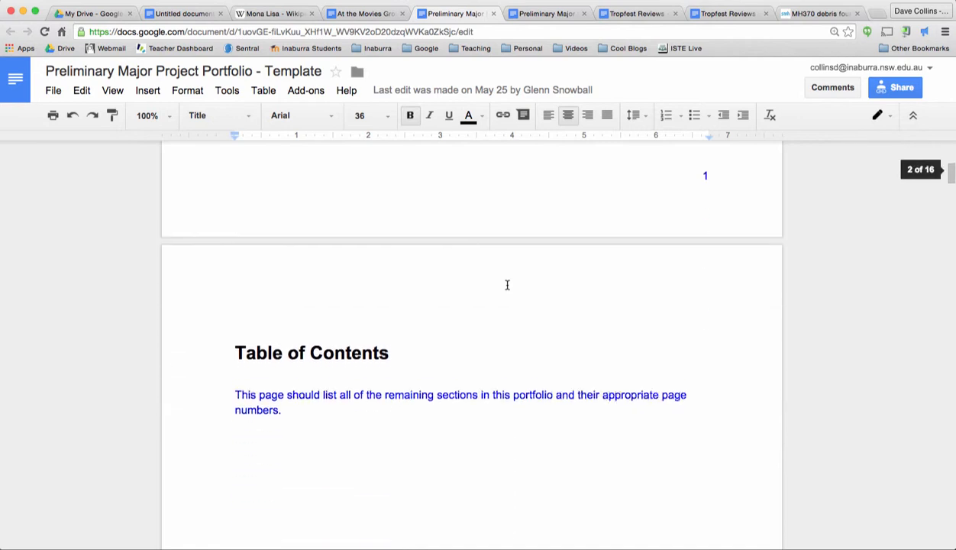
{"action": "scroll", "coordinate": [507, 285], "scroll_direction": "down", "scroll_amount": 5}
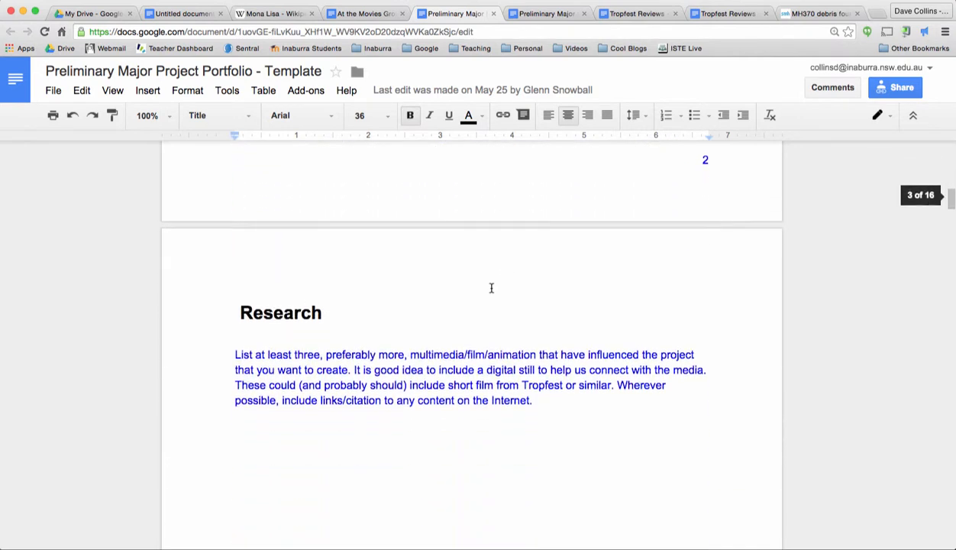
{"action": "left_click", "coordinate": [294, 309]}
{"action": "scroll", "coordinate": [319, 327], "scroll_direction": "down", "scroll_amount": 4}
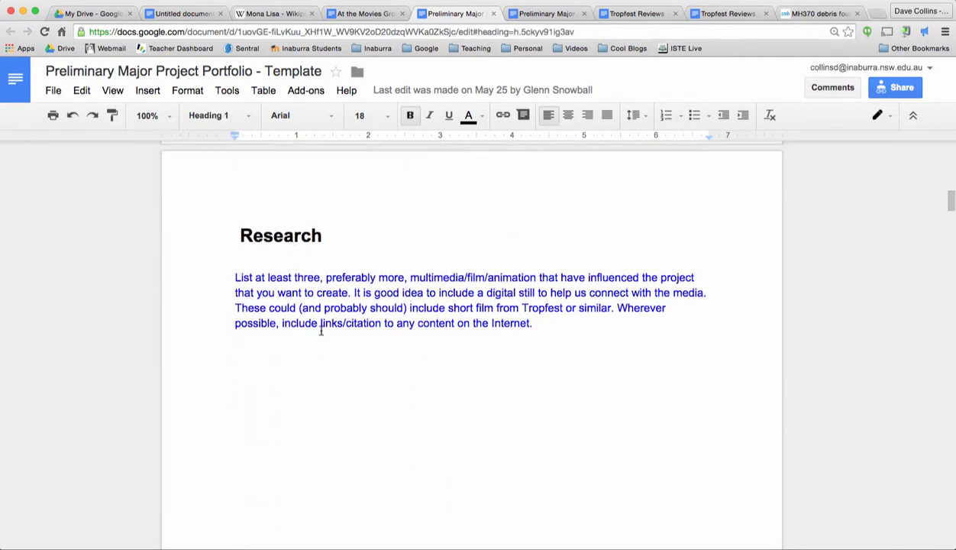
{"action": "left_click_drag", "start_coordinate": [234, 165], "coordinate": [538, 214]}
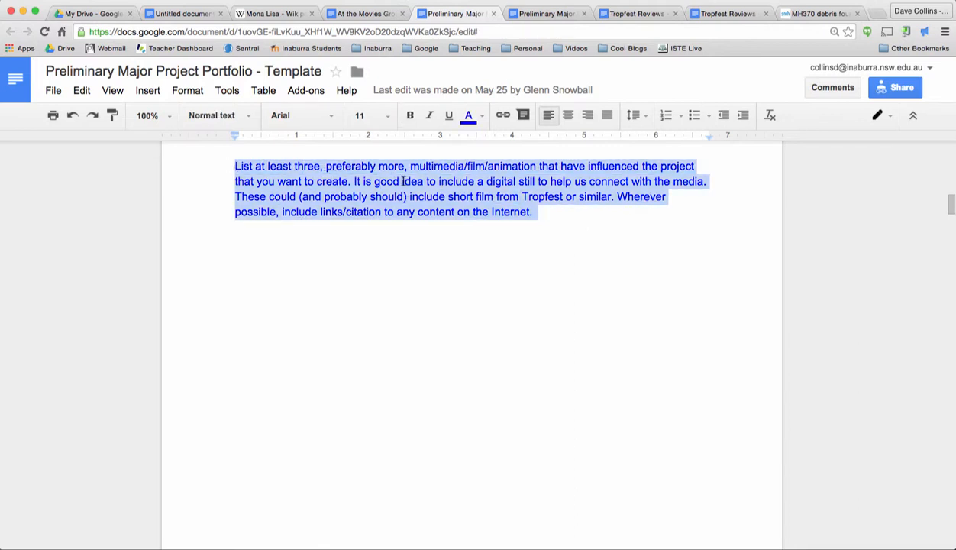
{"action": "key", "text": "BackSpace"}
Step: Examine the template's section headings and blue instructions from Initial Ideas through Locations
{"action": "scroll", "coordinate": [505, 281], "scroll_direction": "down", "scroll_amount": 10}
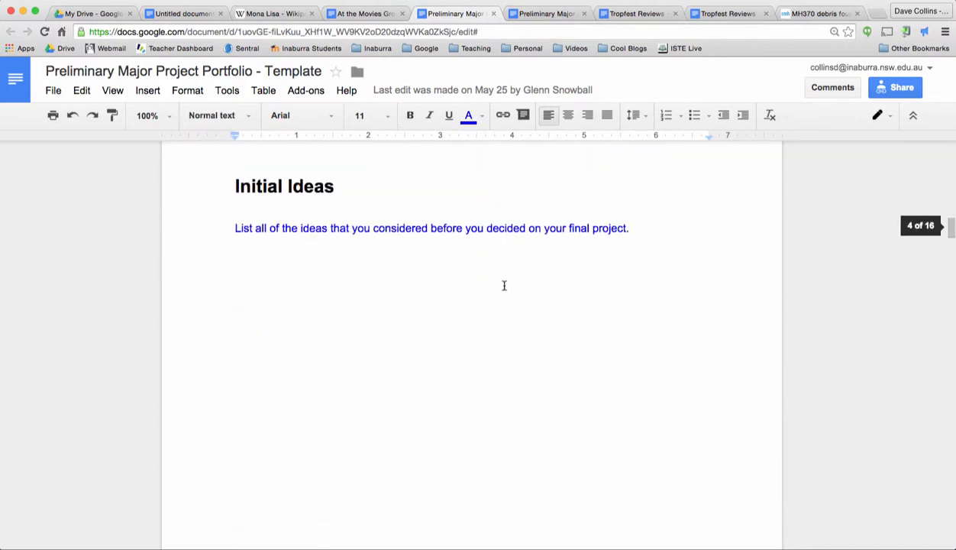
{"action": "scroll", "coordinate": [502, 287], "scroll_direction": "down", "scroll_amount": 10}
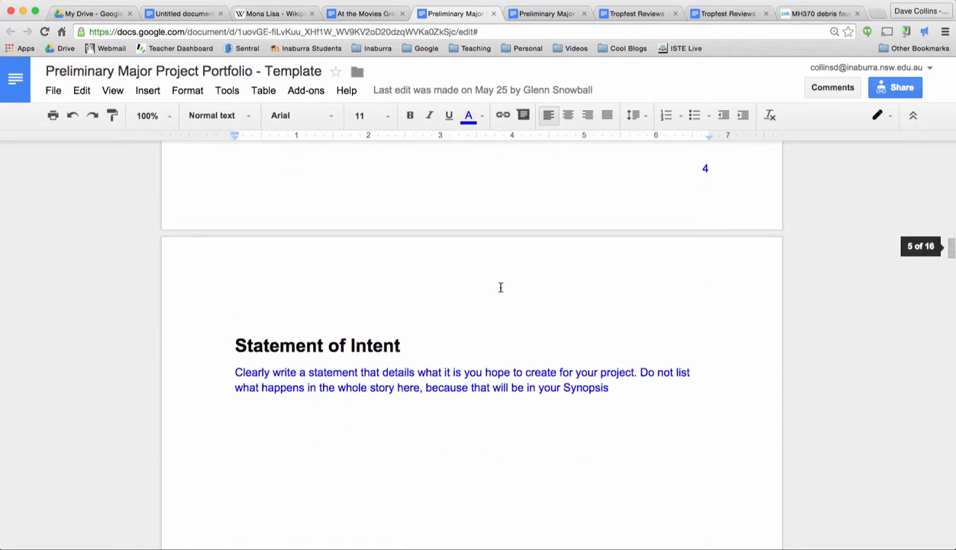
{"action": "scroll", "coordinate": [500, 287], "scroll_direction": "down", "scroll_amount": 10}
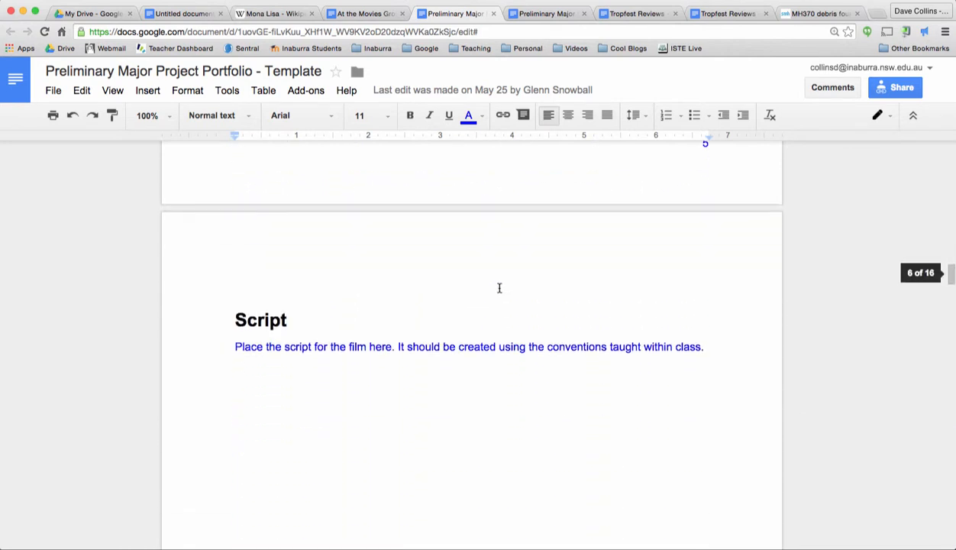
{"action": "scroll", "coordinate": [490, 303], "scroll_direction": "down", "scroll_amount": 3}
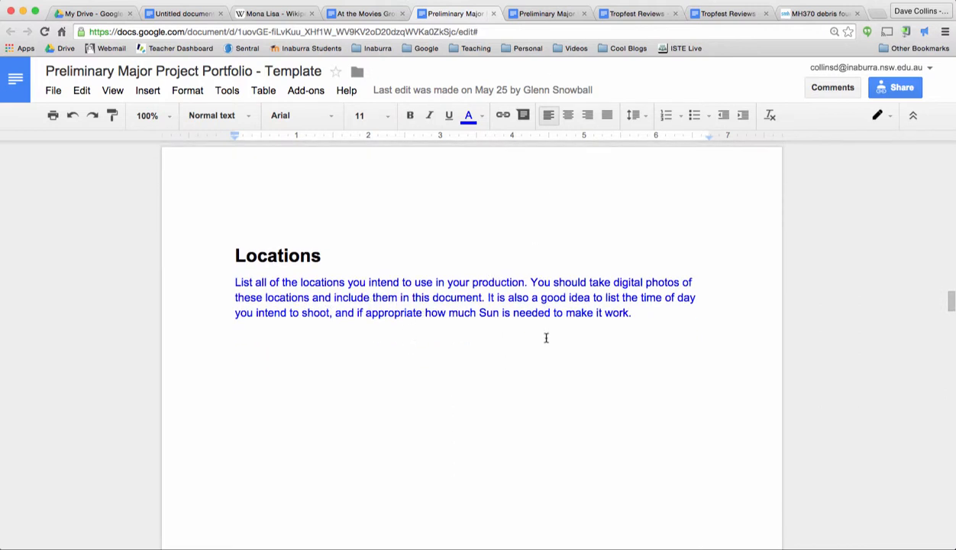
{"action": "scroll", "coordinate": [546, 338], "scroll_direction": "down", "scroll_amount": 10}
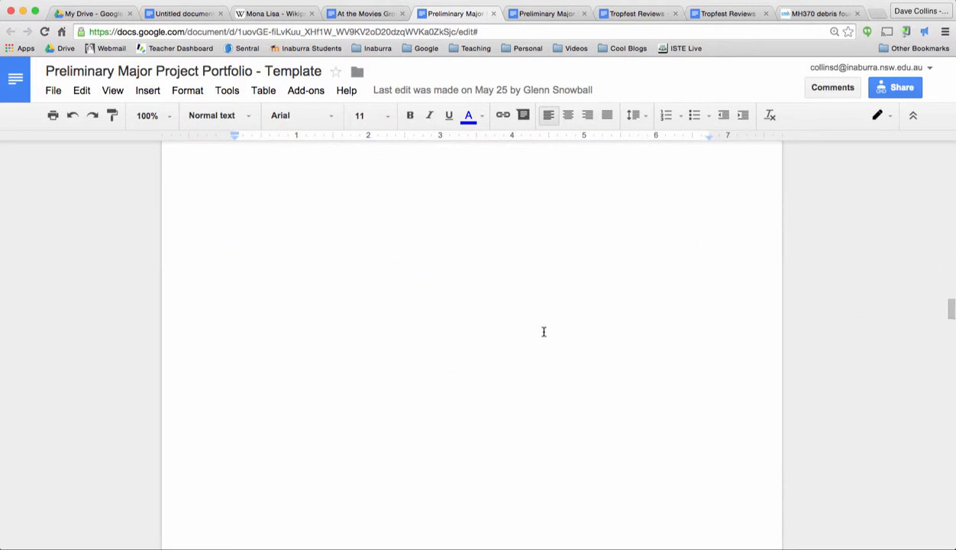
Step: Switch to the student's completed portfolio and examine its cover, table of contents and Research section with film stills, links and notes
{"action": "left_click", "coordinate": [548, 13]}
{"action": "scroll", "coordinate": [415, 381], "scroll_direction": "down", "scroll_amount": 2}
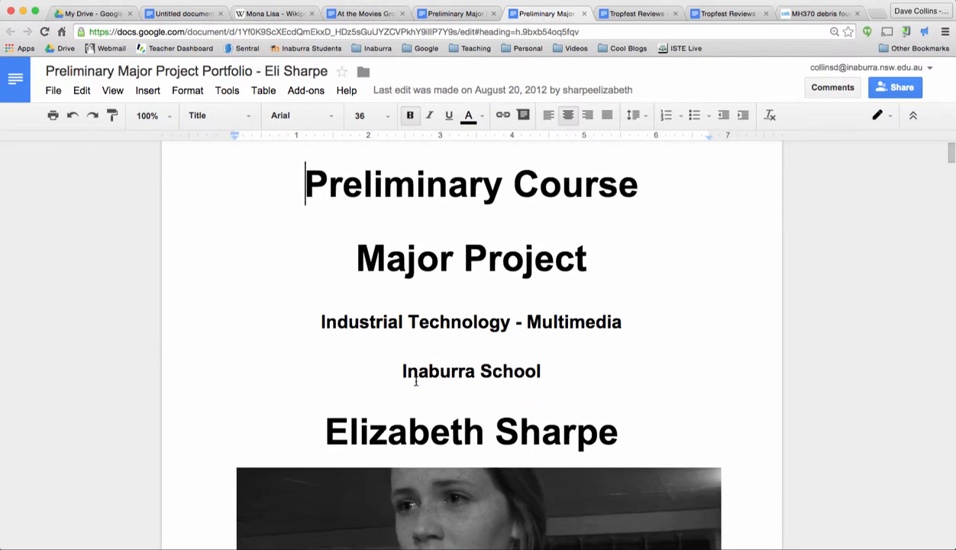
{"action": "scroll", "coordinate": [416, 382], "scroll_direction": "down", "scroll_amount": 7}
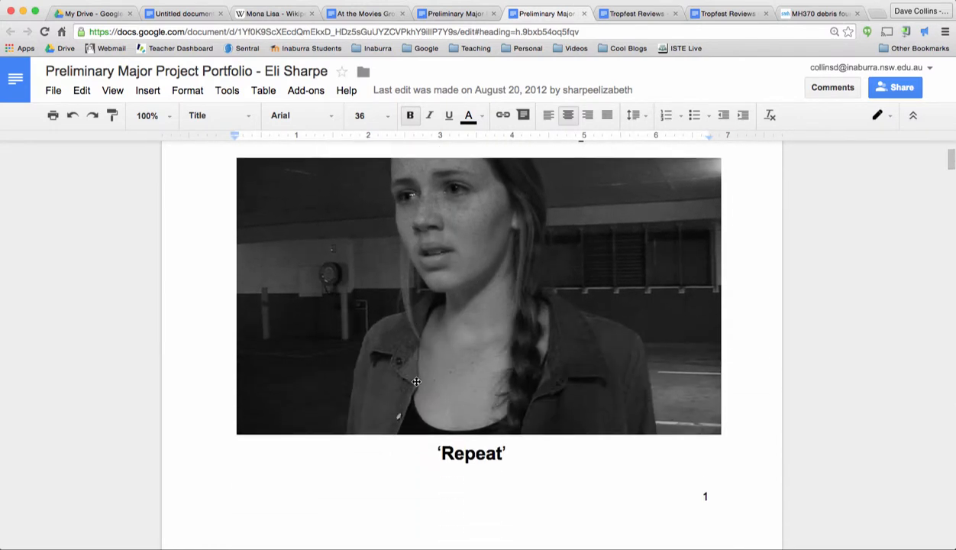
{"action": "scroll", "coordinate": [416, 382], "scroll_direction": "down", "scroll_amount": 15}
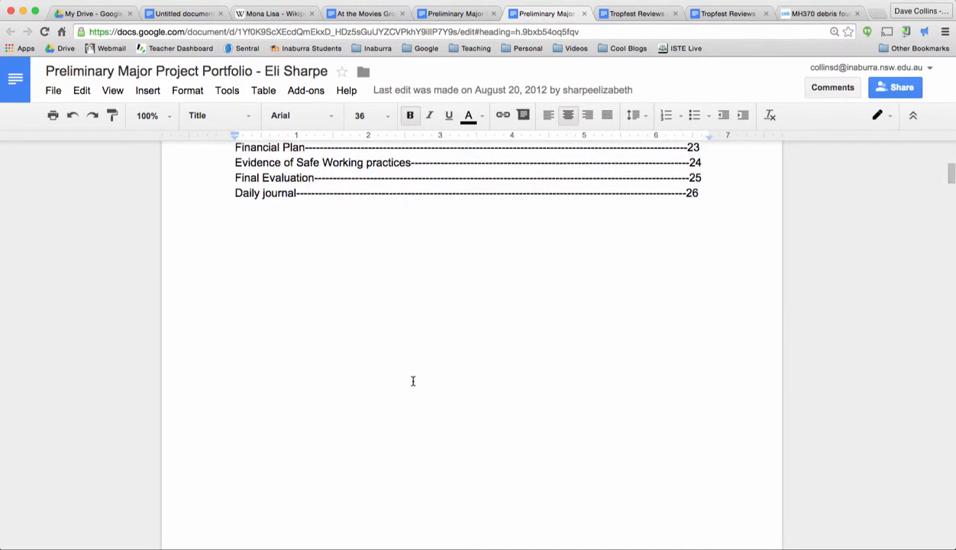
{"action": "scroll", "coordinate": [412, 381], "scroll_direction": "down", "scroll_amount": 20}
{"action": "scroll", "coordinate": [412, 380], "scroll_direction": "up", "scroll_amount": 7}
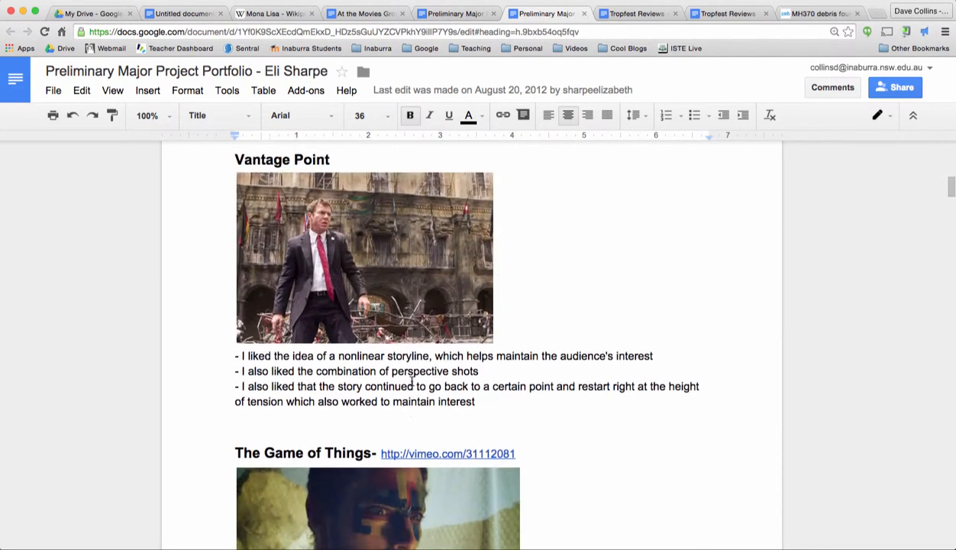
{"action": "scroll", "coordinate": [413, 381], "scroll_direction": "up", "scroll_amount": 1}
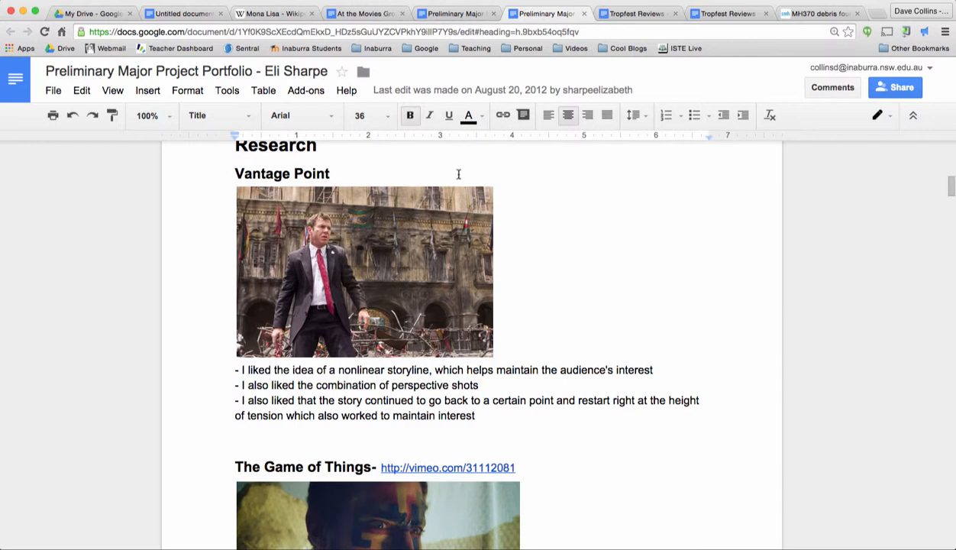
{"action": "scroll", "coordinate": [359, 347], "scroll_direction": "down", "scroll_amount": 1}
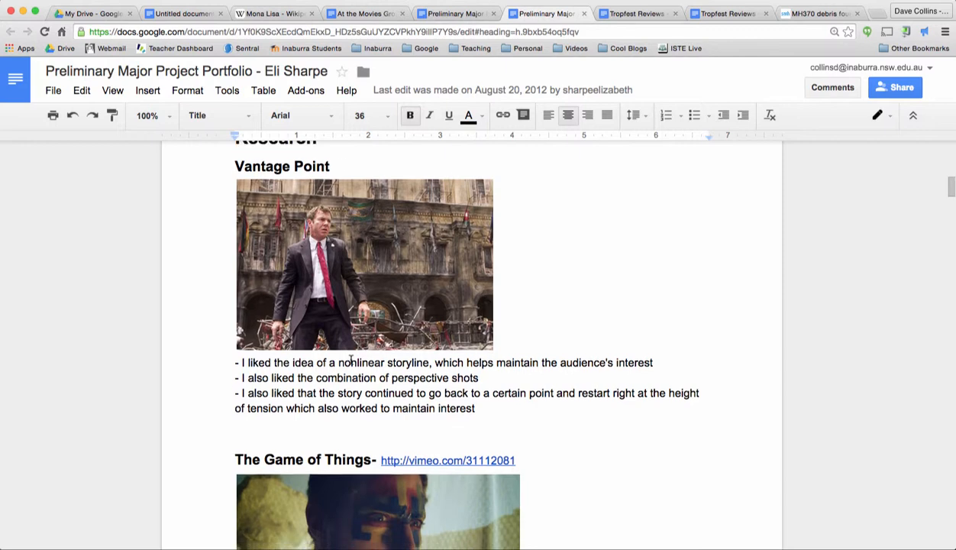
{"action": "scroll", "coordinate": [365, 398], "scroll_direction": "down", "scroll_amount": 5}
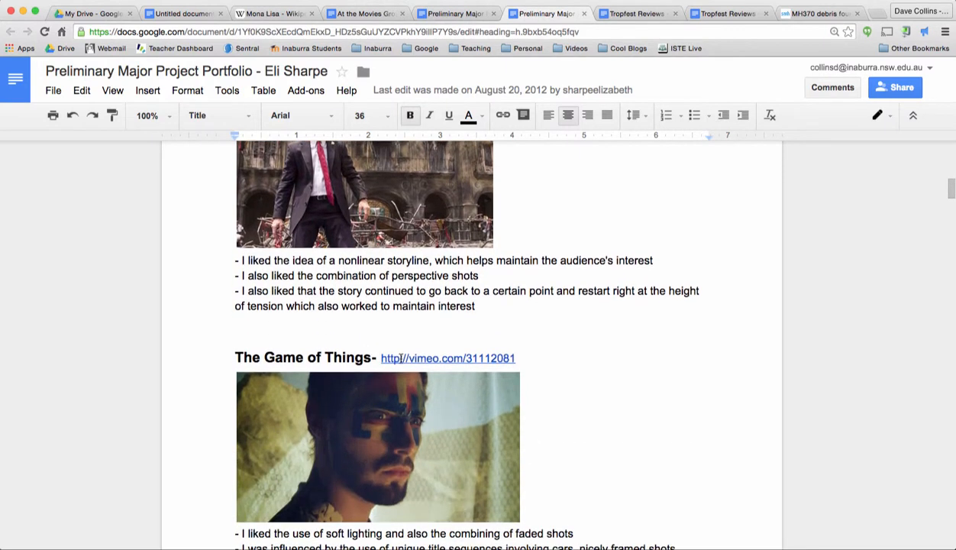
{"action": "scroll", "coordinate": [343, 512], "scroll_direction": "down", "scroll_amount": 15}
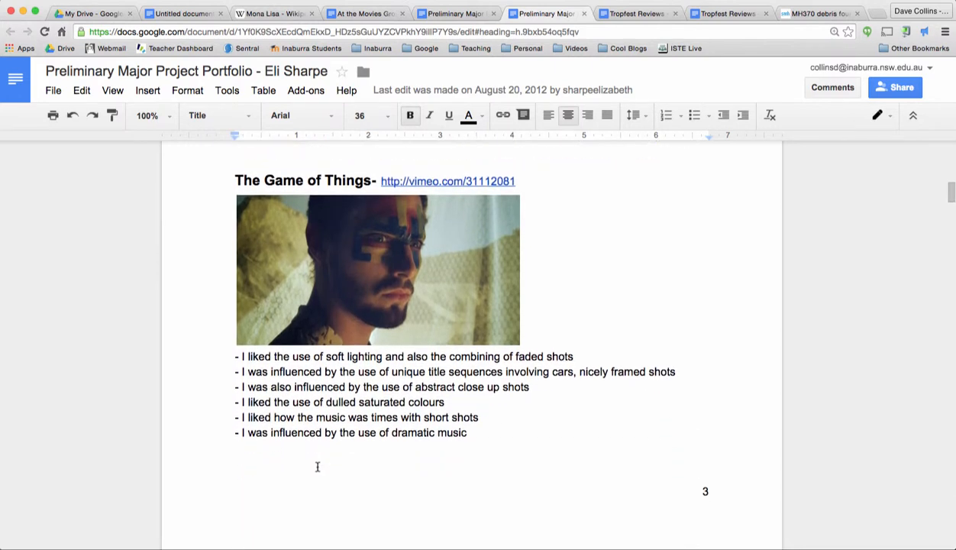
{"action": "scroll", "coordinate": [317, 467], "scroll_direction": "down", "scroll_amount": 20}
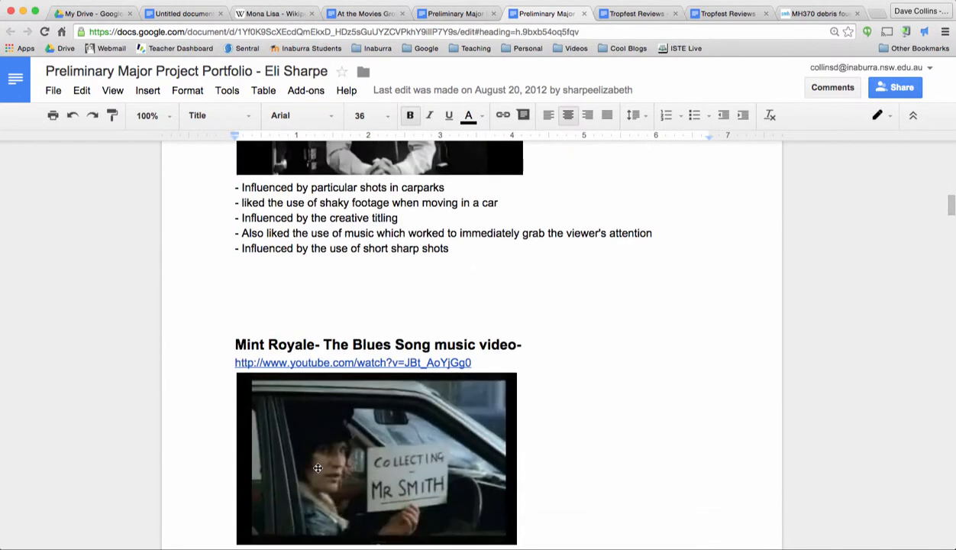
{"action": "scroll", "coordinate": [317, 467], "scroll_direction": "down", "scroll_amount": 20}
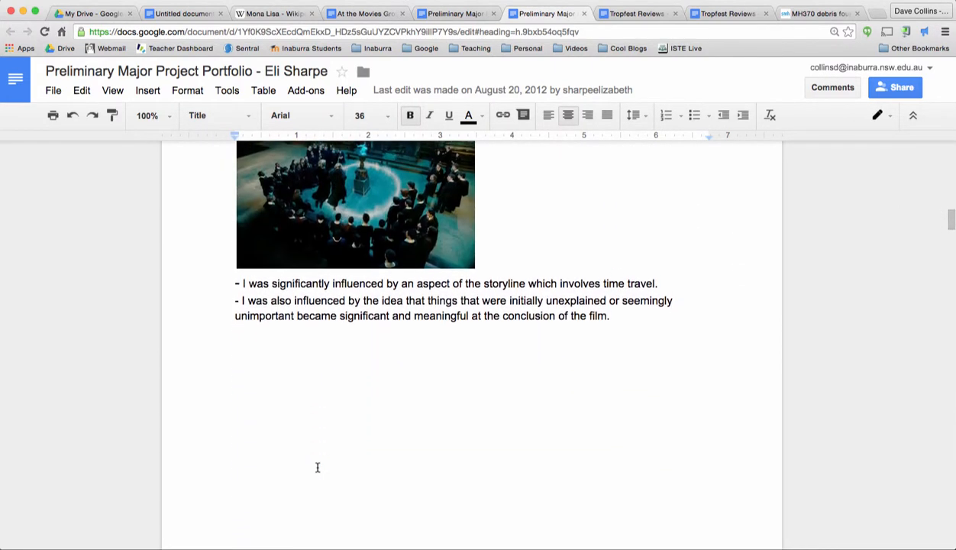
Step: Examine the student's completed portfolio sections from Statement of Intent through Script, Locations and Actors to the Storyboard heading
{"action": "scroll", "coordinate": [317, 468], "scroll_direction": "down", "scroll_amount": 20}
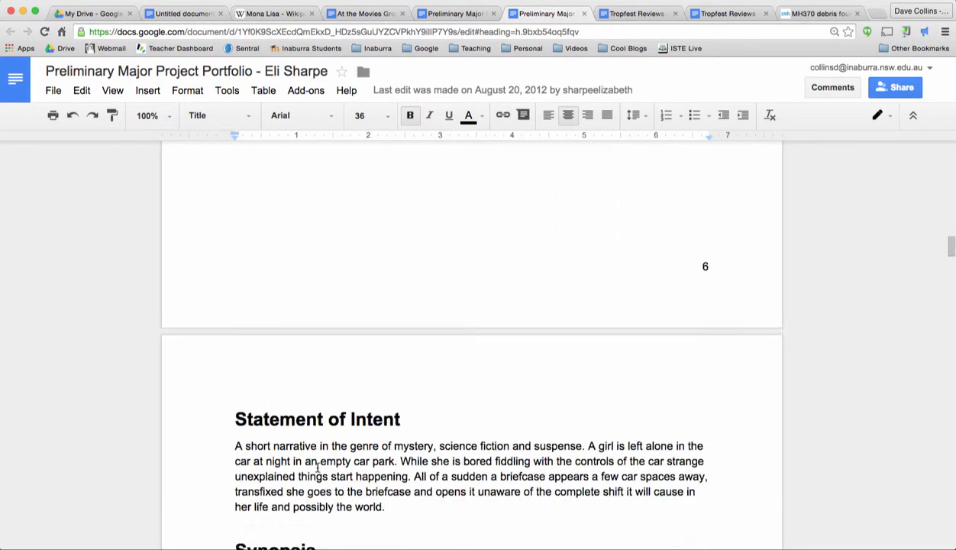
{"action": "scroll", "coordinate": [317, 468], "scroll_direction": "down", "scroll_amount": 20}
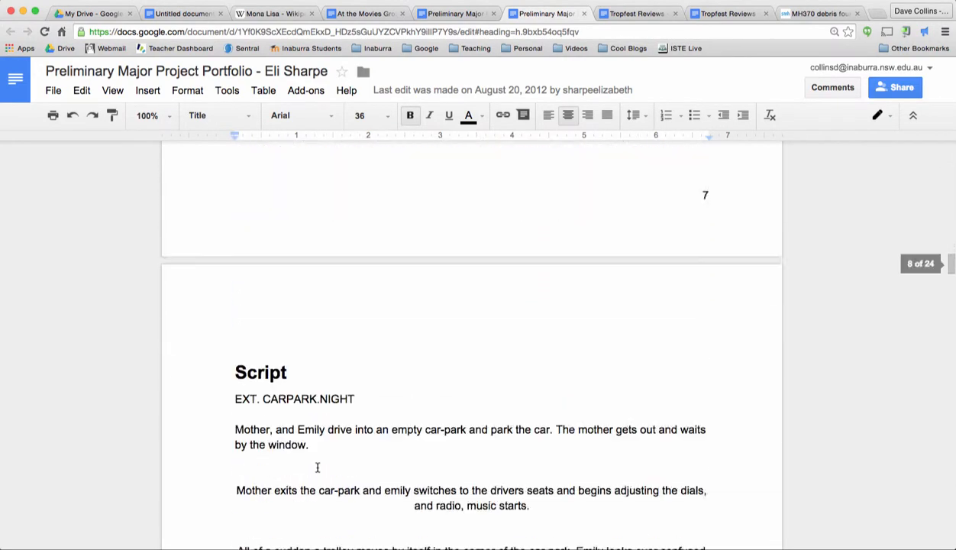
{"action": "scroll", "coordinate": [317, 467], "scroll_direction": "down", "scroll_amount": 20}
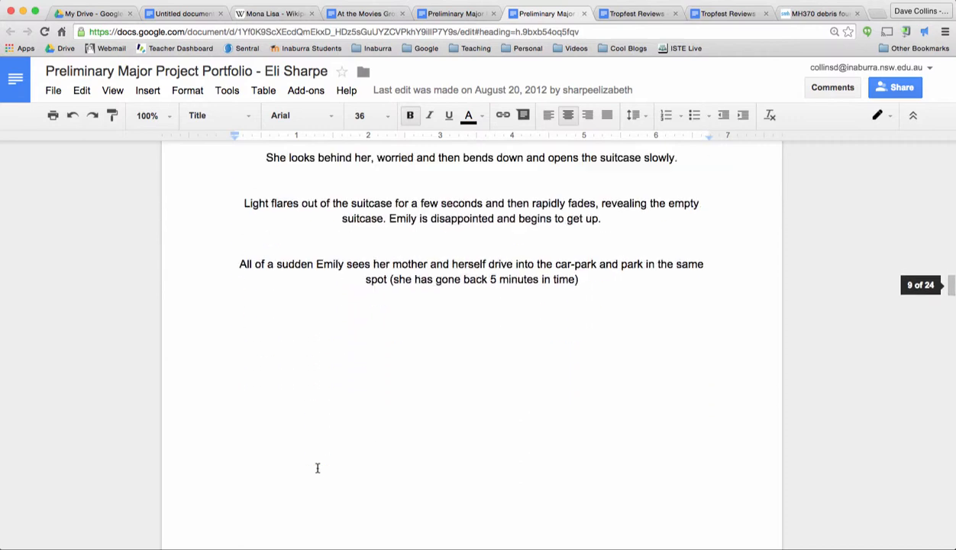
{"action": "scroll", "coordinate": [317, 467], "scroll_direction": "down", "scroll_amount": 20}
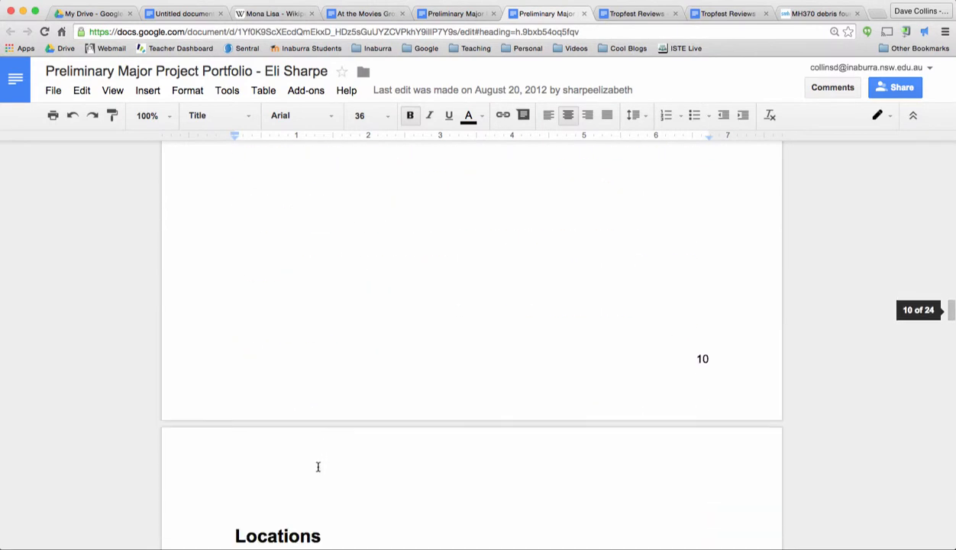
{"action": "scroll", "coordinate": [318, 465], "scroll_direction": "down", "scroll_amount": 20}
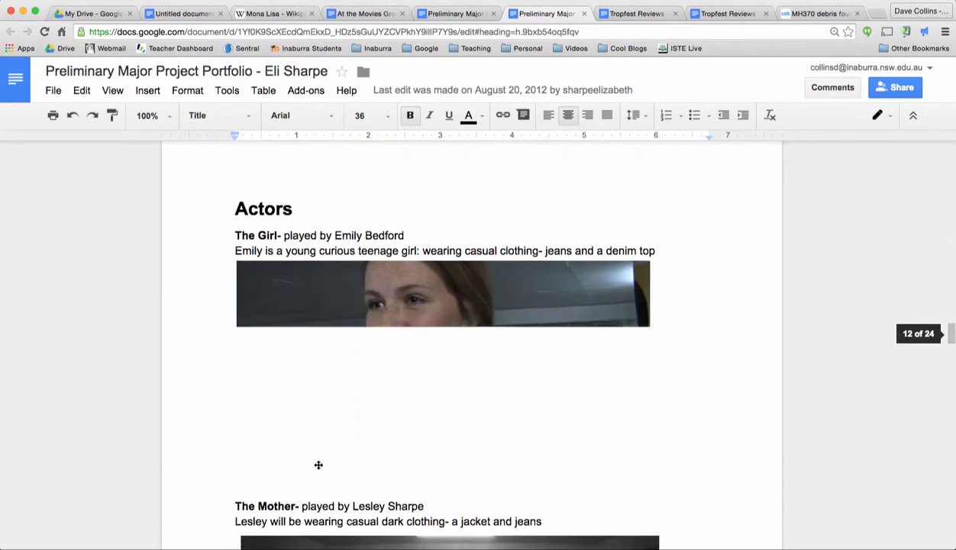
{"action": "scroll", "coordinate": [318, 465], "scroll_direction": "down", "scroll_amount": 20}
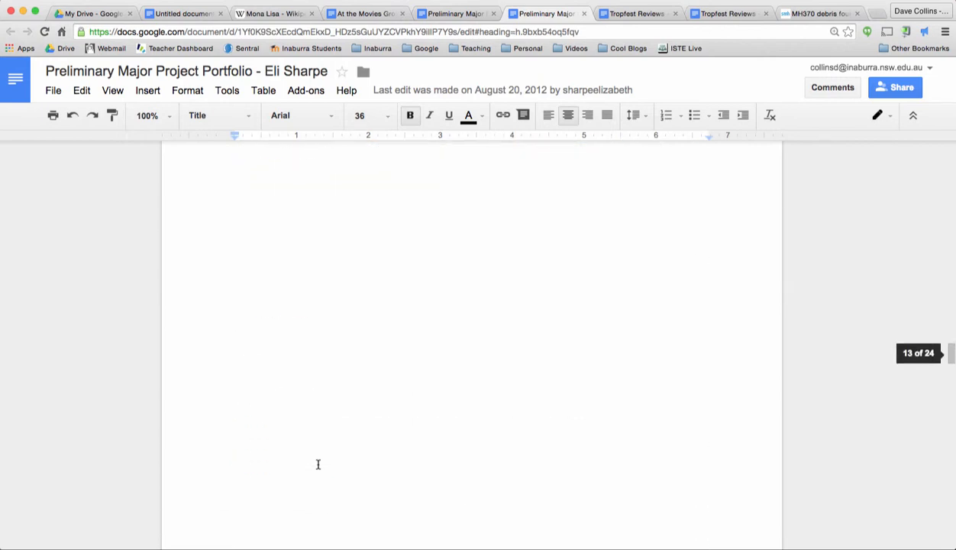
{"action": "scroll", "coordinate": [319, 464], "scroll_direction": "up", "scroll_amount": 5}
{"action": "scroll", "coordinate": [336, 454], "scroll_direction": "down", "scroll_amount": 2}
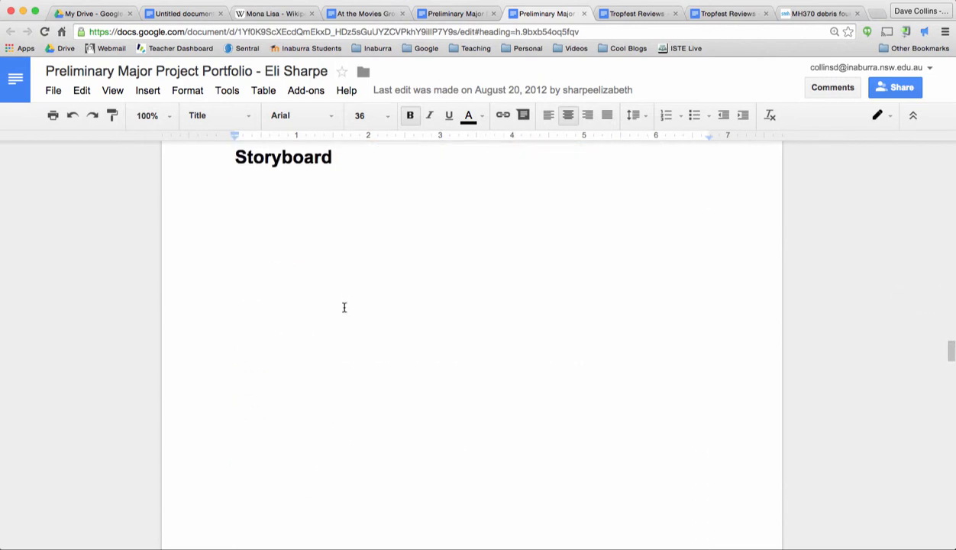
{"action": "scroll", "coordinate": [597, 165], "scroll_direction": "up", "scroll_amount": 1}
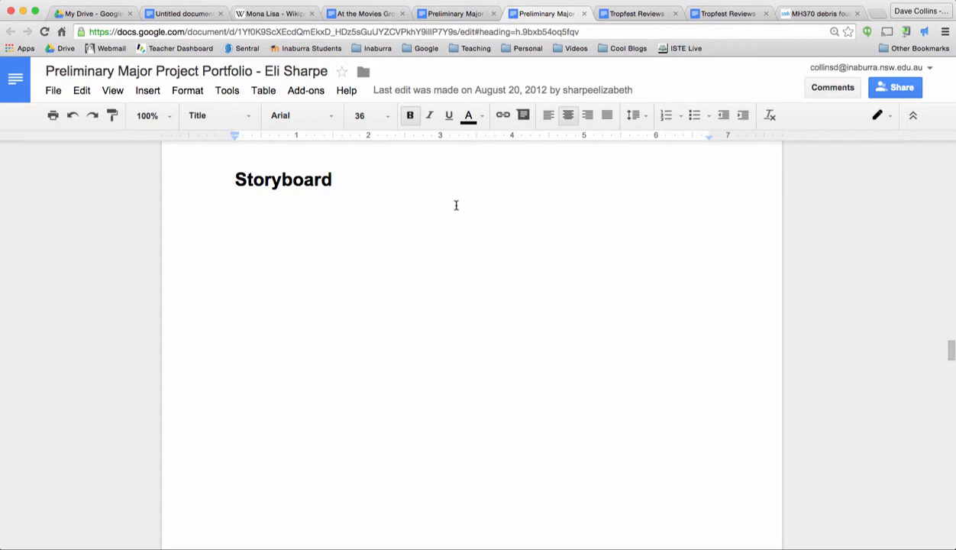
Step: Return to the untitled Mona Lisa document, close the Research pane and add a blank line after the last footnote
{"action": "left_click", "coordinate": [183, 17]}
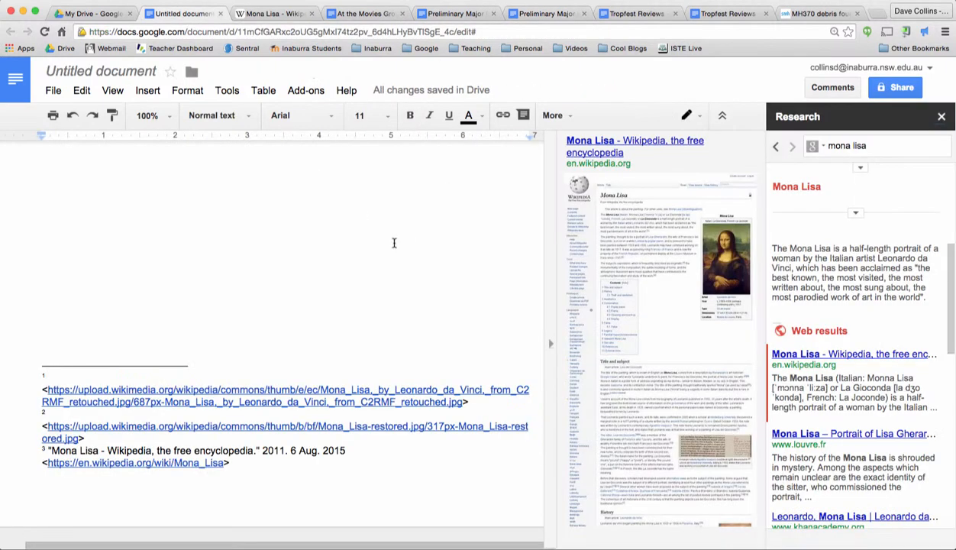
{"action": "left_click", "coordinate": [941, 116]}
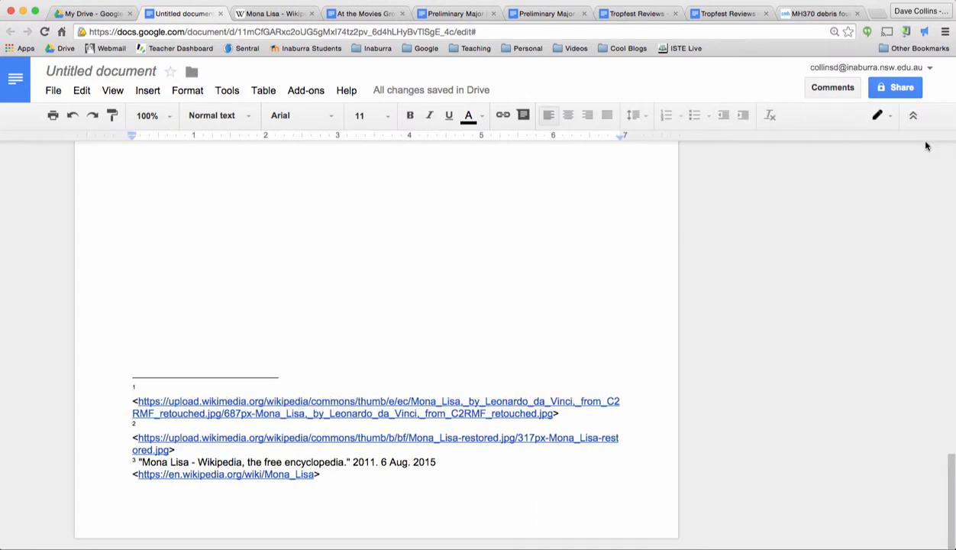
{"action": "left_click", "coordinate": [406, 486]}
{"action": "key", "text": "Return"}
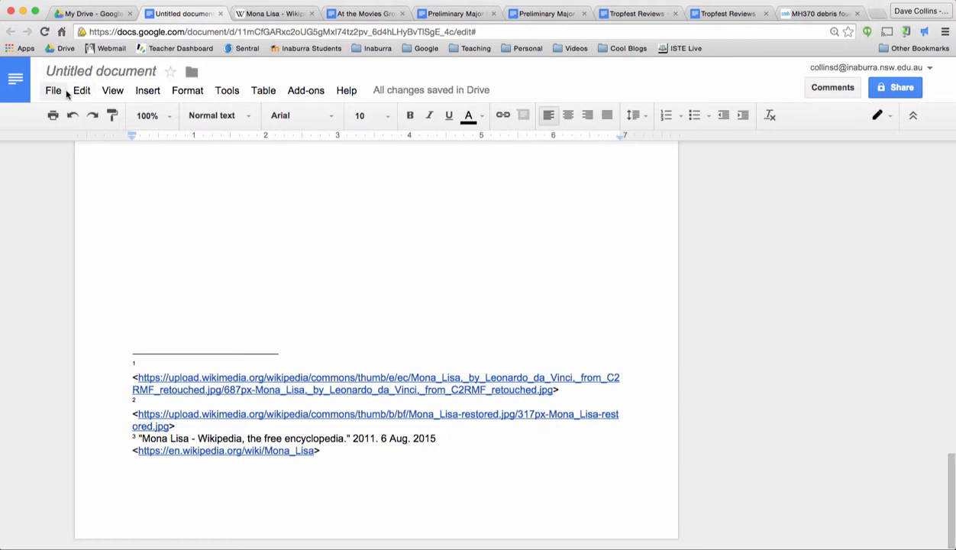
{"action": "left_click", "coordinate": [147, 90]}
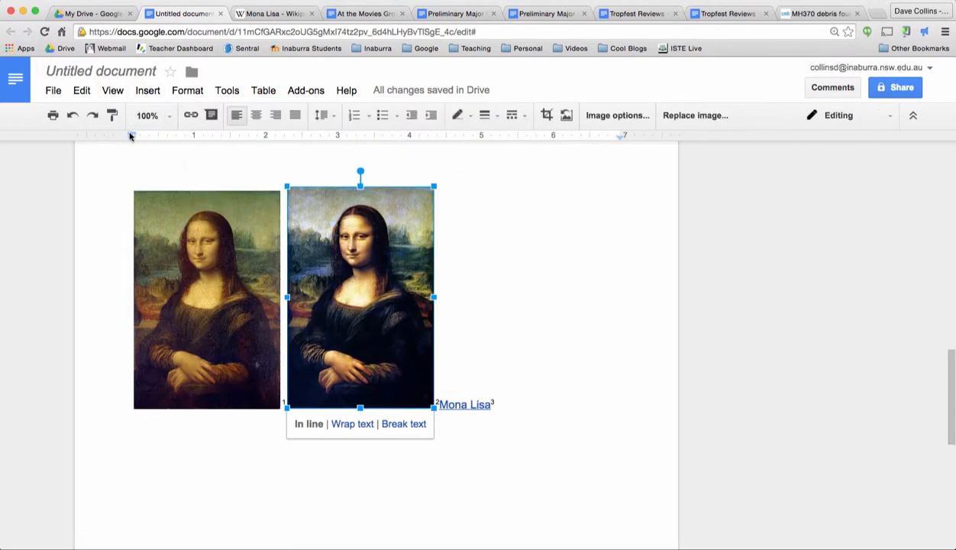
Step: Create a new blank Google Docs document from My Drive and name it Maths
{"action": "left_click", "coordinate": [115, 15]}
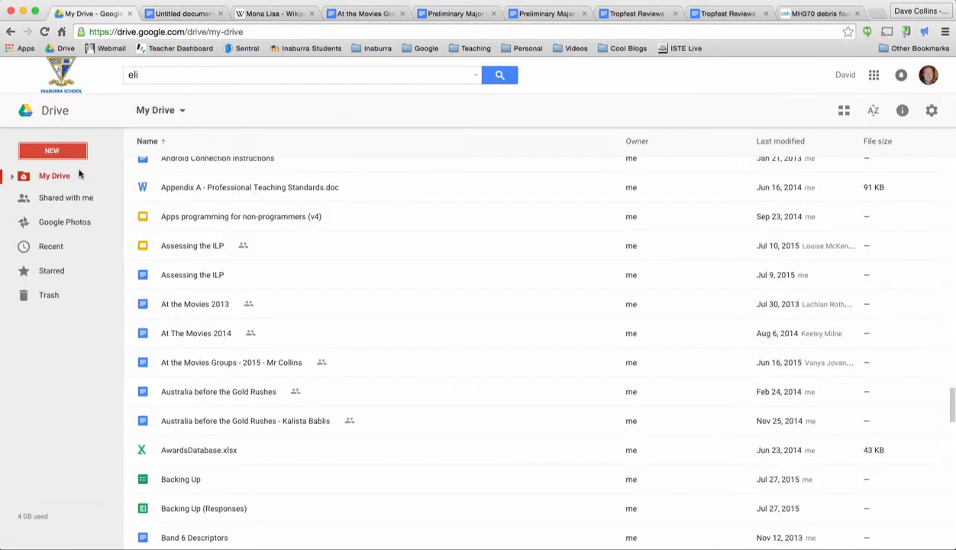
{"action": "left_click", "coordinate": [76, 153]}
{"action": "left_click", "coordinate": [82, 261]}
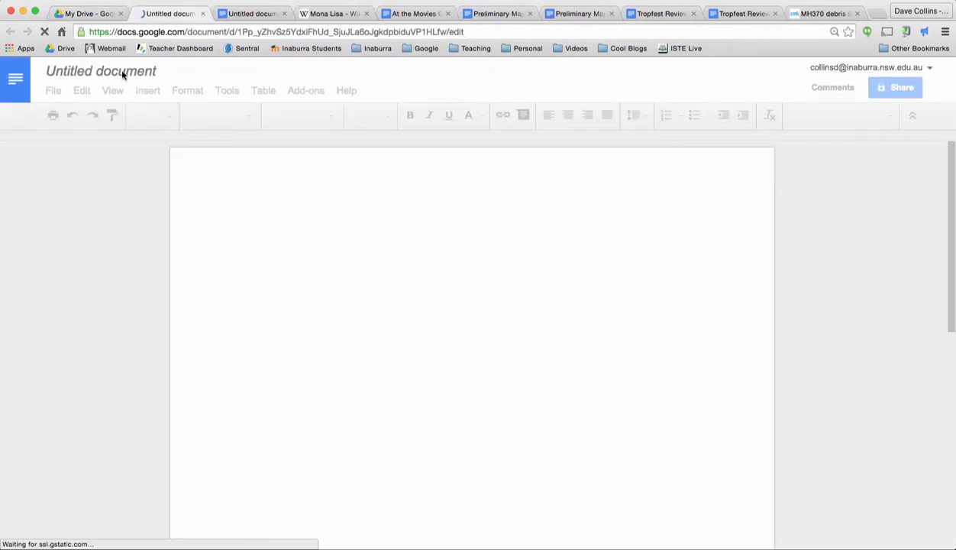
{"action": "left_click", "coordinate": [135, 73]}
{"action": "type", "text": "Maths"}
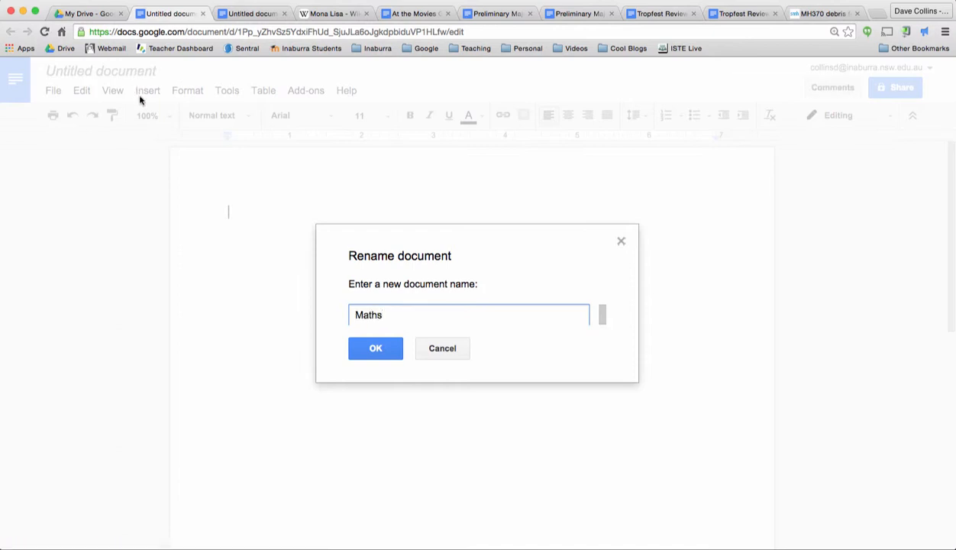
{"action": "left_click", "coordinate": [386, 350]}
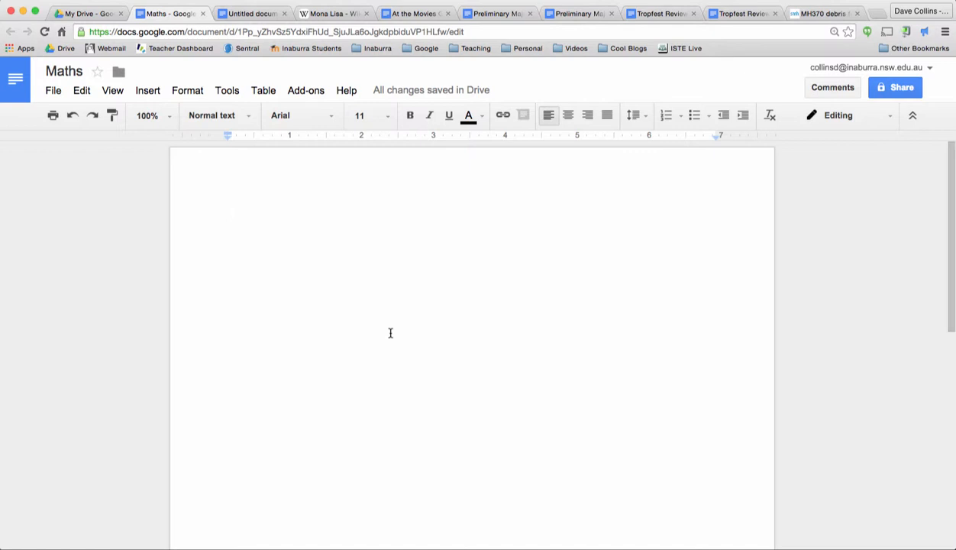
Step: Search the add-on store for gmath, install the free g(Math) add-on, accept its permissions and dismiss its introduction
{"action": "left_click", "coordinate": [307, 94]}
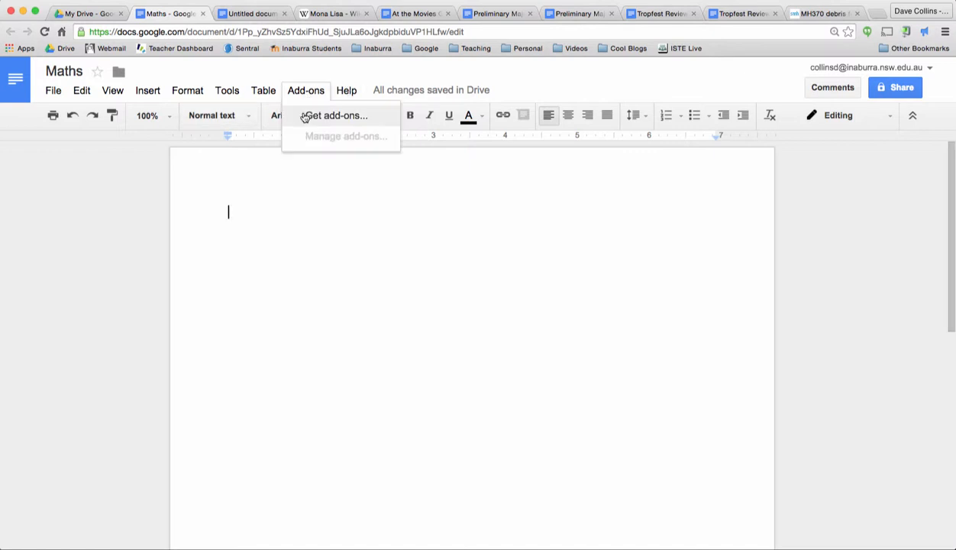
{"action": "left_click", "coordinate": [305, 116]}
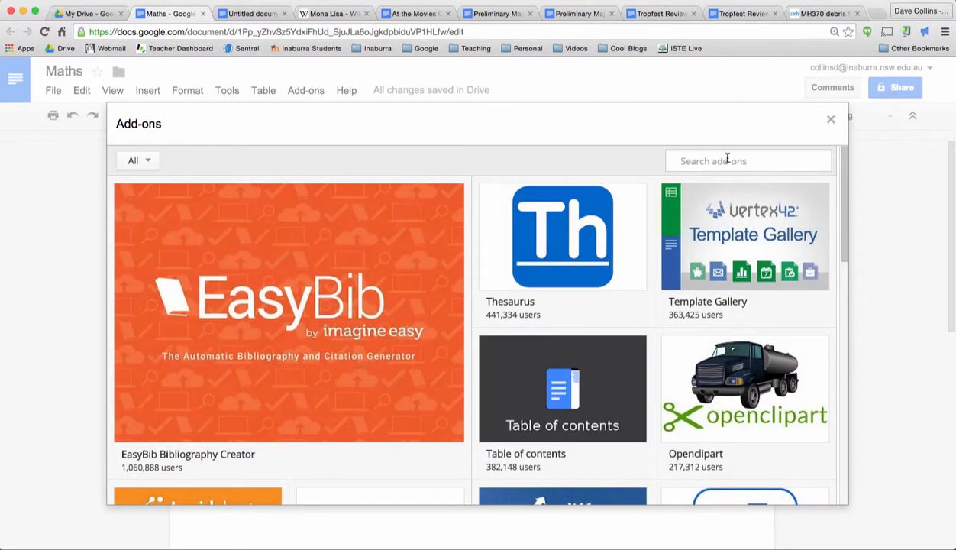
{"action": "left_click", "coordinate": [728, 159]}
{"action": "type", "text": "gm,ath"}
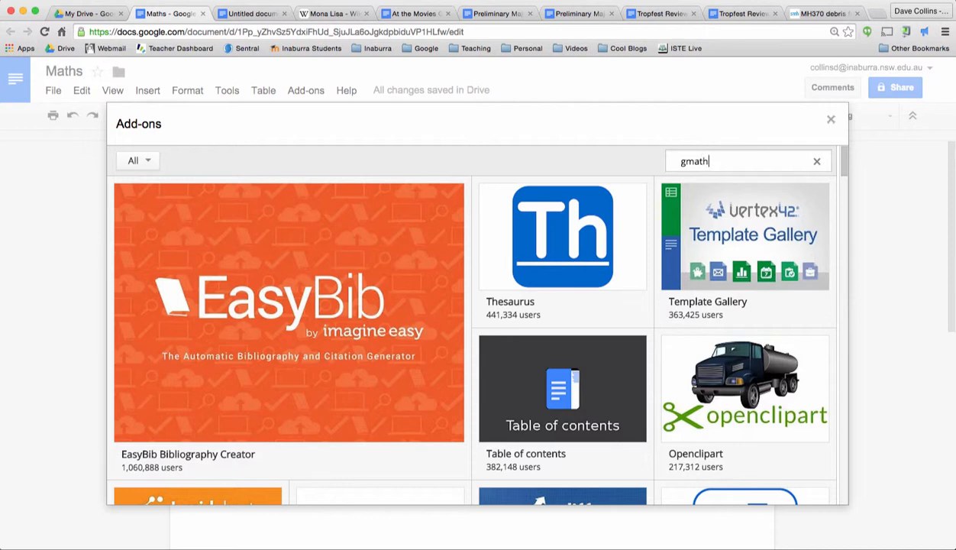
{"action": "key", "text": "Return"}
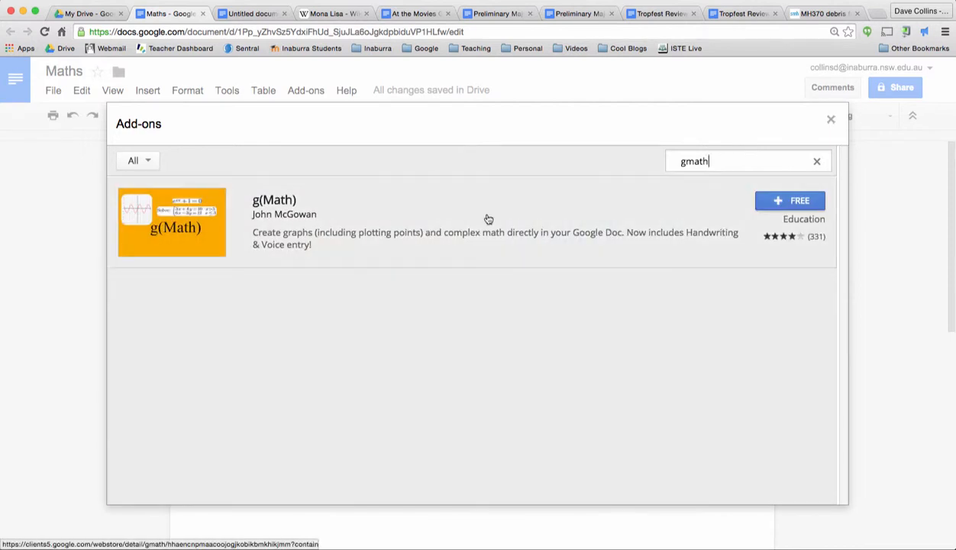
{"action": "left_click", "coordinate": [774, 205]}
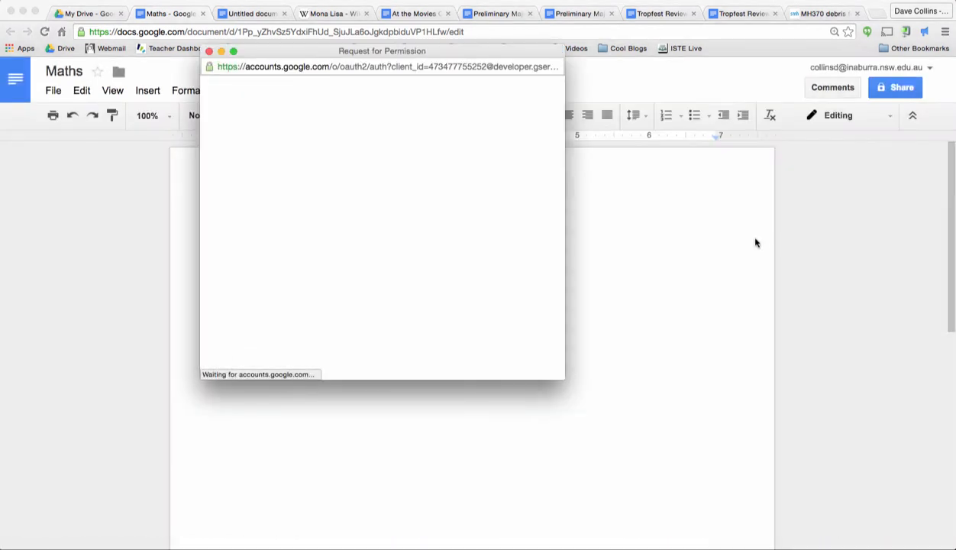
{"action": "scroll", "coordinate": [423, 200], "scroll_direction": "down", "scroll_amount": 2}
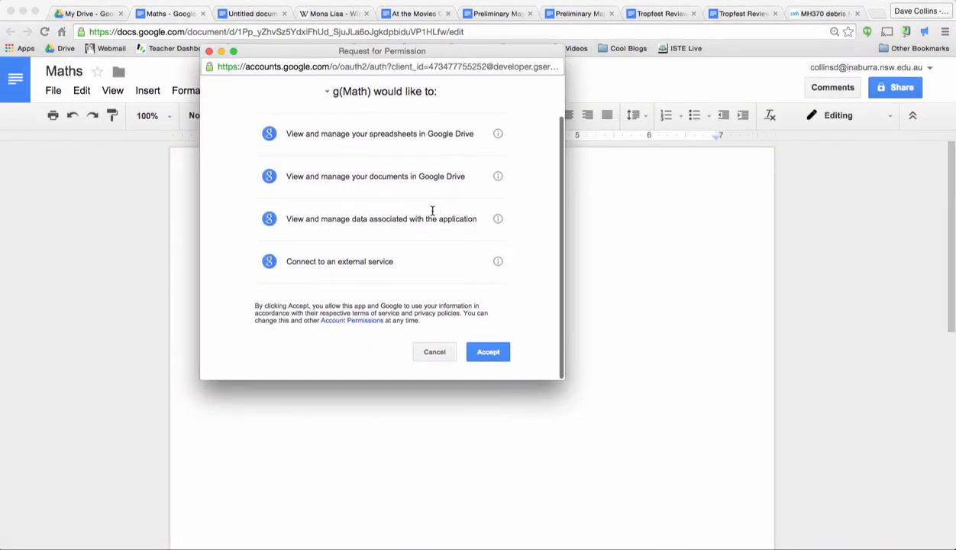
{"action": "left_click", "coordinate": [489, 353]}
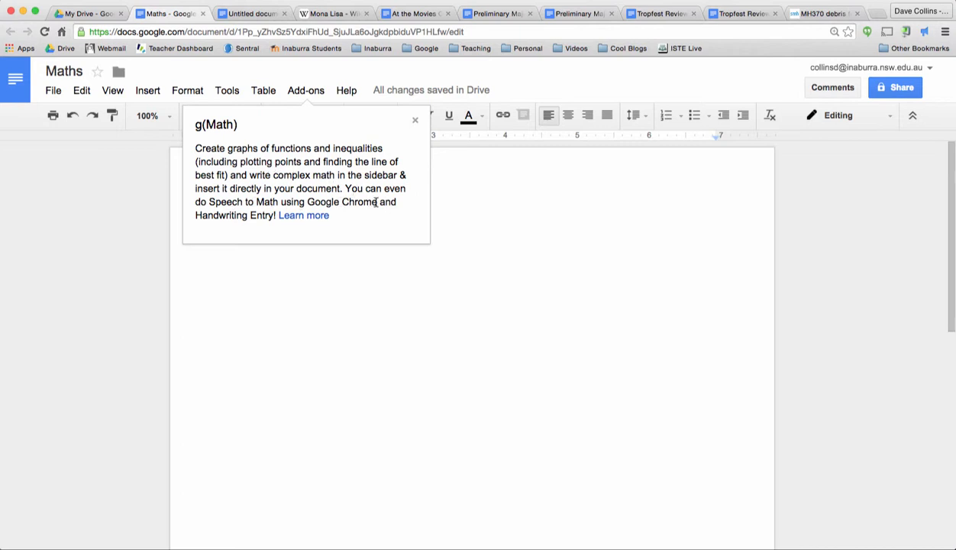
{"action": "left_click", "coordinate": [415, 122]}
Step: Create the math expression y=(x-2)^2 in LaTeX with g(Math) and insert it into the document
{"action": "left_click", "coordinate": [311, 91]}
{"action": "mouse_move", "coordinate": [336, 116]}
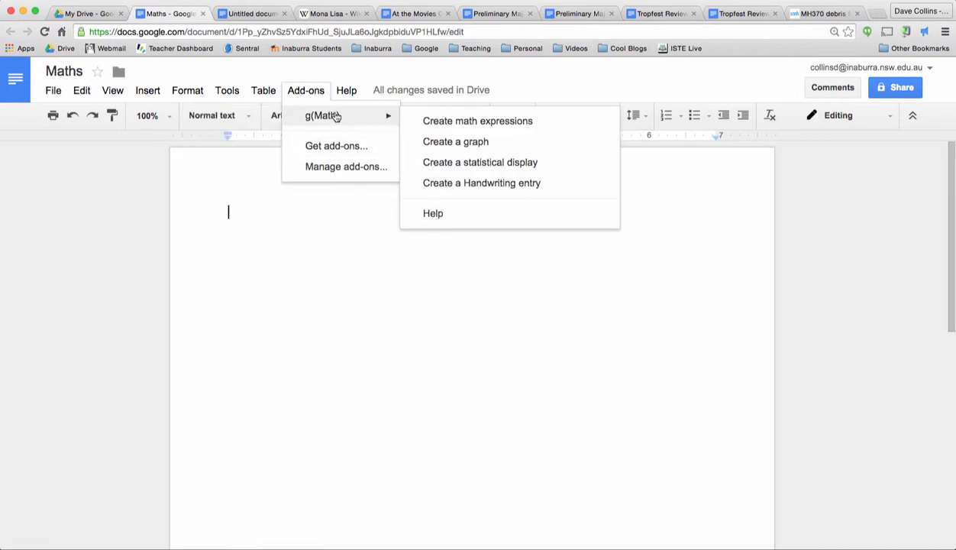
{"action": "left_click", "coordinate": [471, 122]}
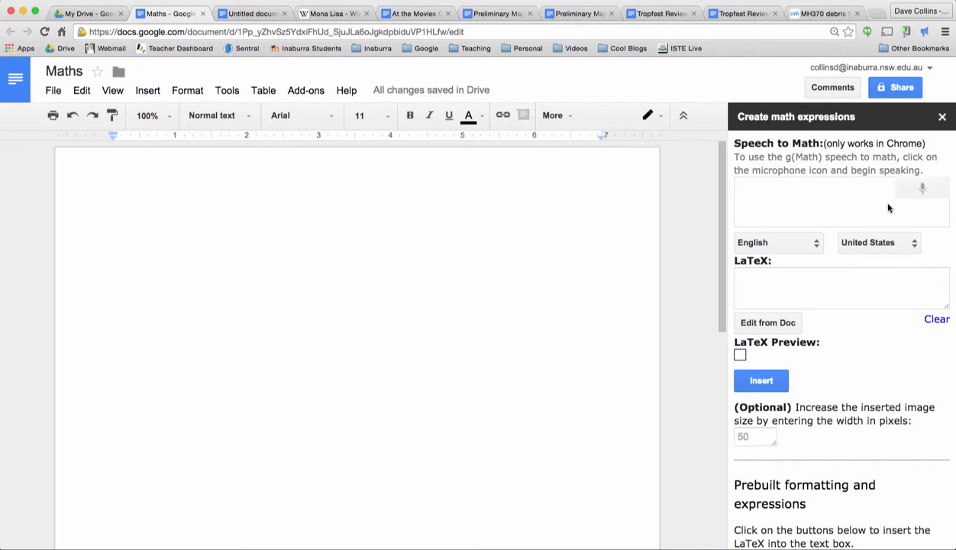
{"action": "left_click", "coordinate": [776, 276]}
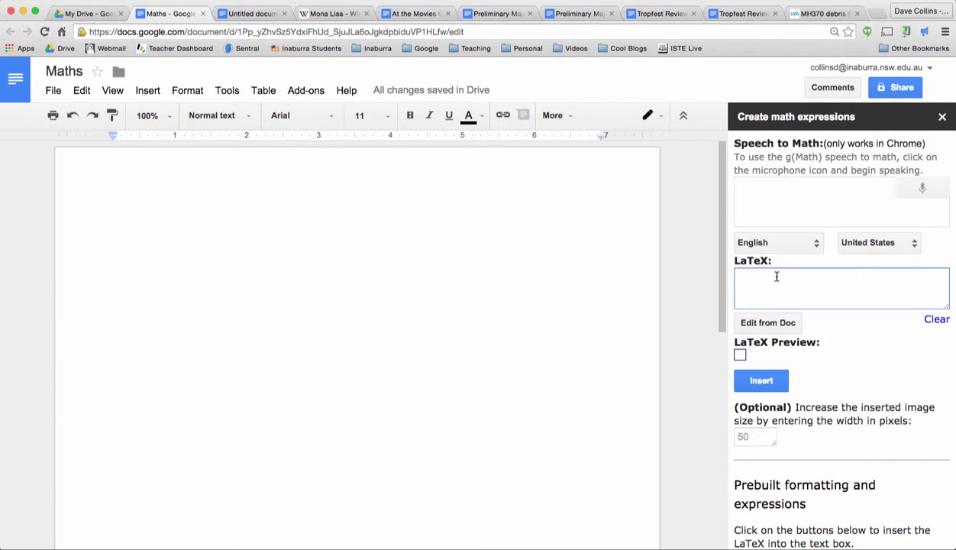
{"action": "type", "text": "y=("}
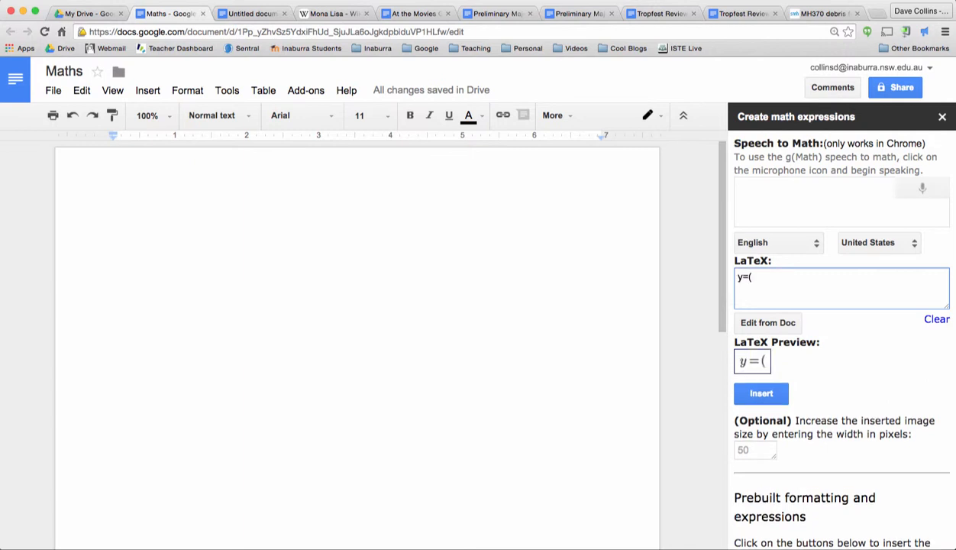
{"action": "type", "text": "x-2)^2"}
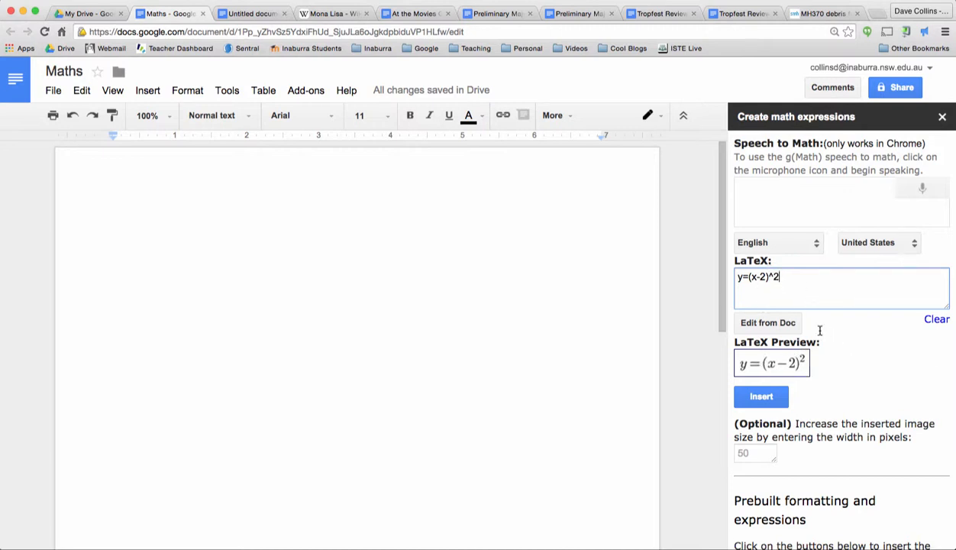
{"action": "left_click", "coordinate": [785, 399]}
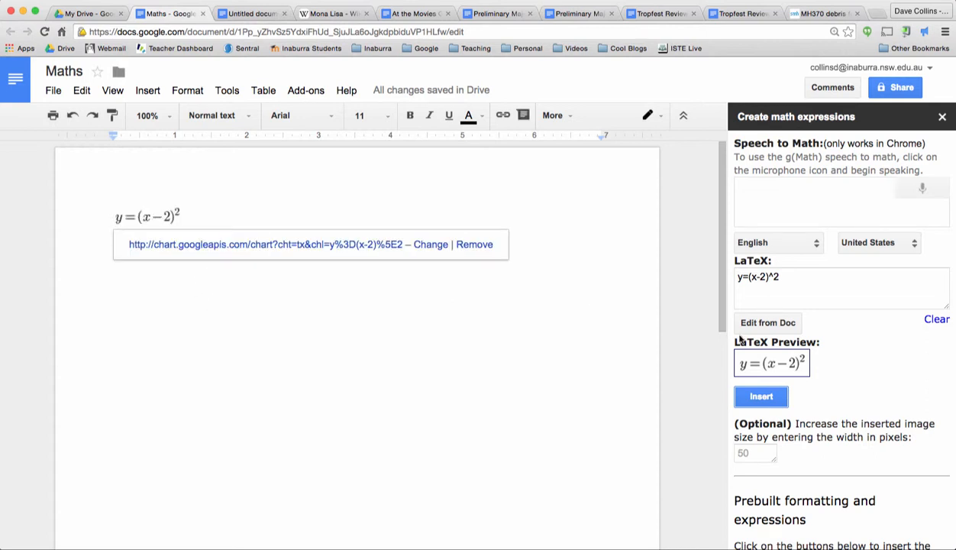
{"action": "scroll", "coordinate": [885, 390], "scroll_direction": "down", "scroll_amount": 3}
{"action": "scroll", "coordinate": [888, 393], "scroll_direction": "up", "scroll_amount": 3}
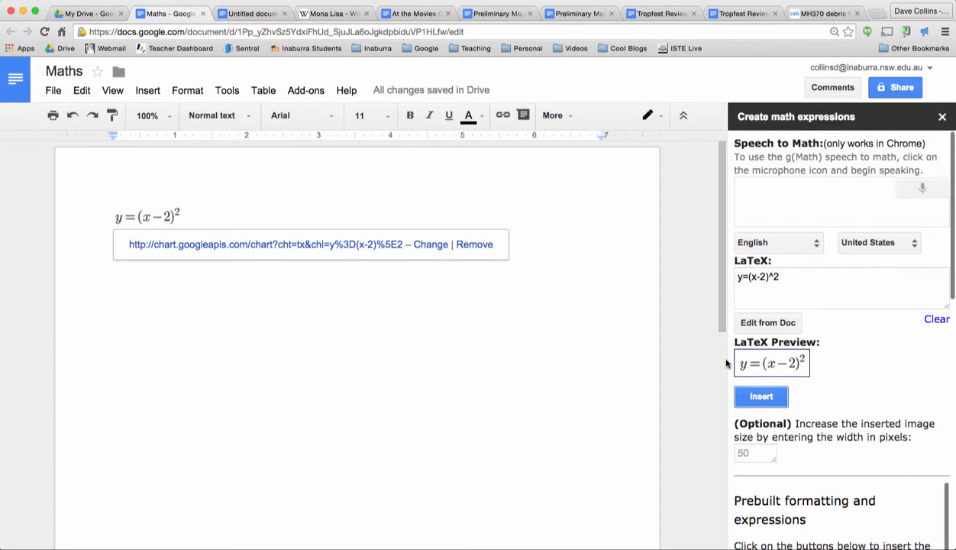
Step: Replace the selected expression with a g(Math) graph of the function y=(x-2)^2, keeping the default axes
{"action": "left_click", "coordinate": [153, 217]}
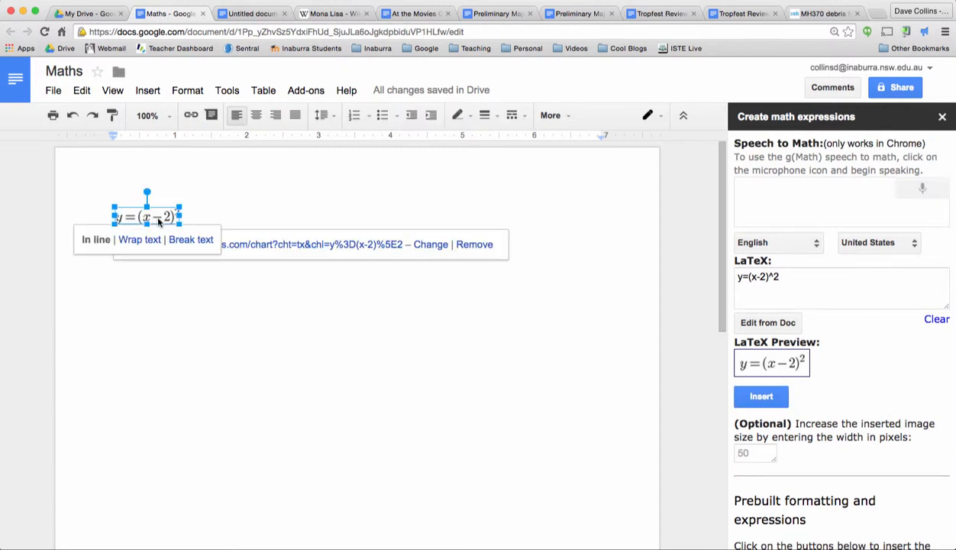
{"action": "left_click", "coordinate": [263, 95]}
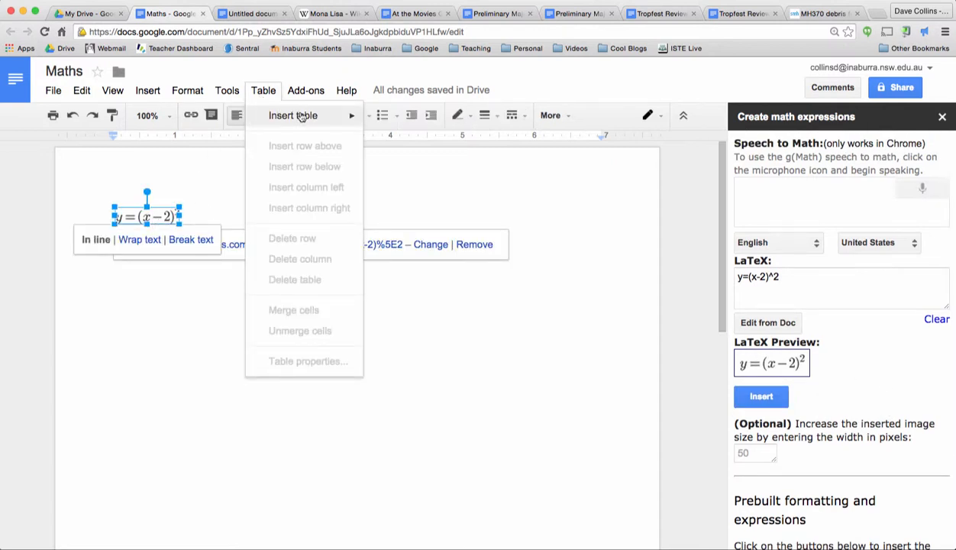
{"action": "mouse_move", "coordinate": [303, 92]}
{"action": "mouse_move", "coordinate": [343, 116]}
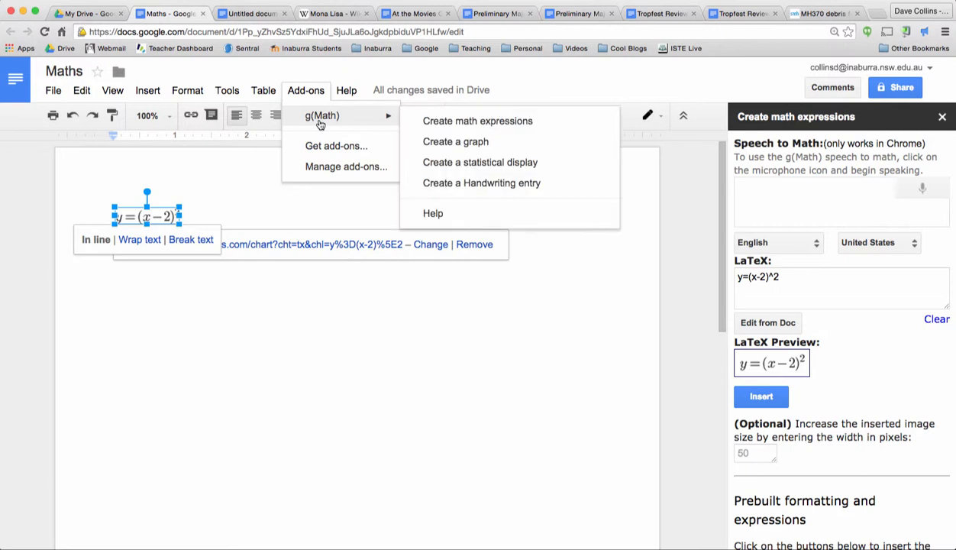
{"action": "left_click", "coordinate": [521, 146]}
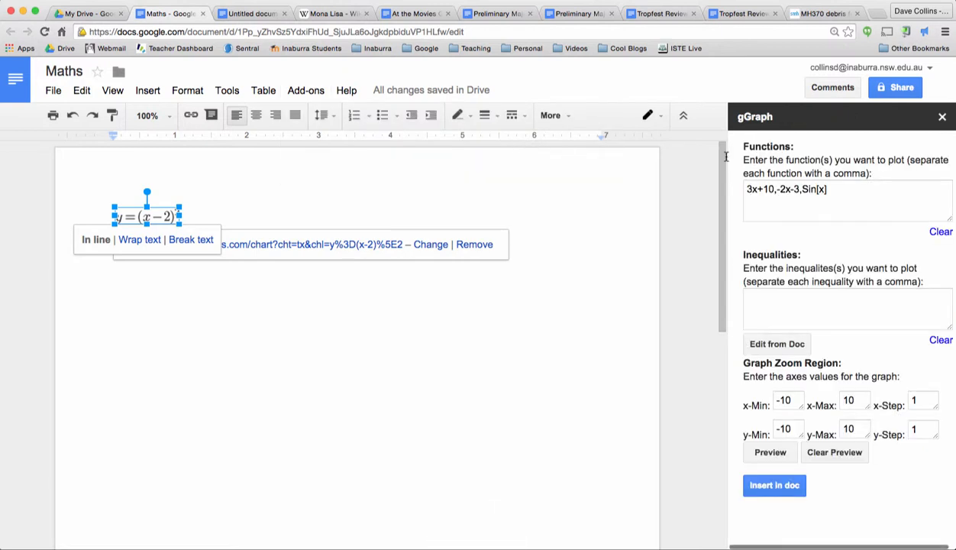
{"action": "left_click", "coordinate": [784, 296]}
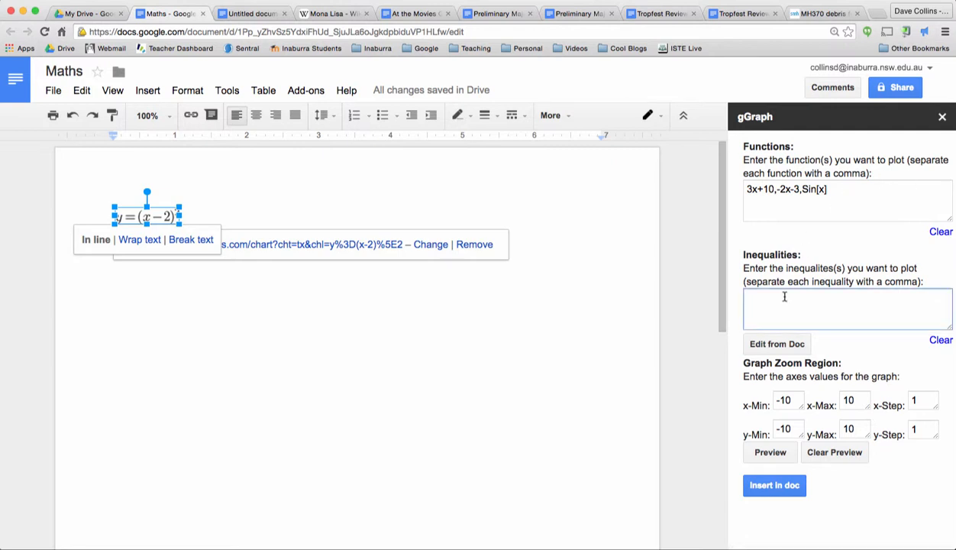
{"action": "left_click_drag", "start_coordinate": [848, 191], "coordinate": [713, 187]}
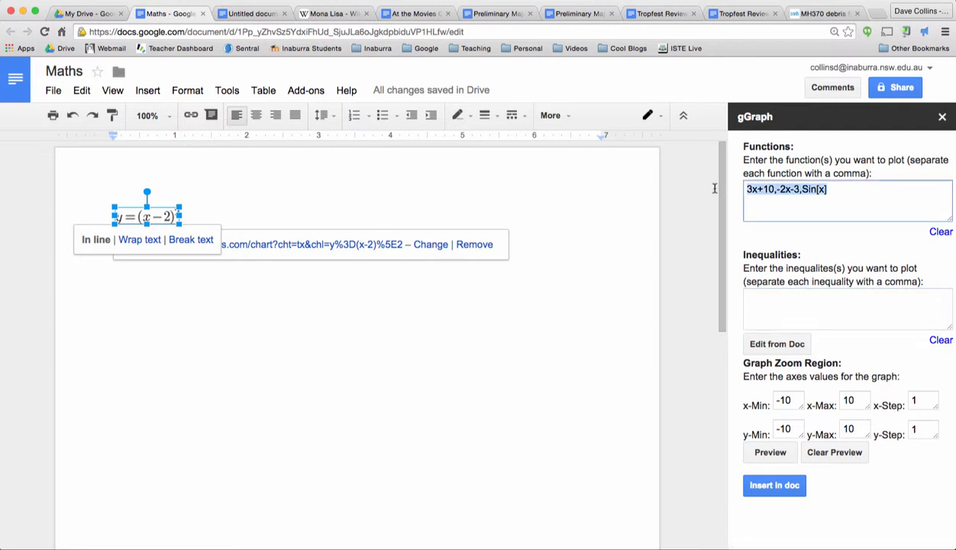
{"action": "type", "text": "y=(x-2)^2"}
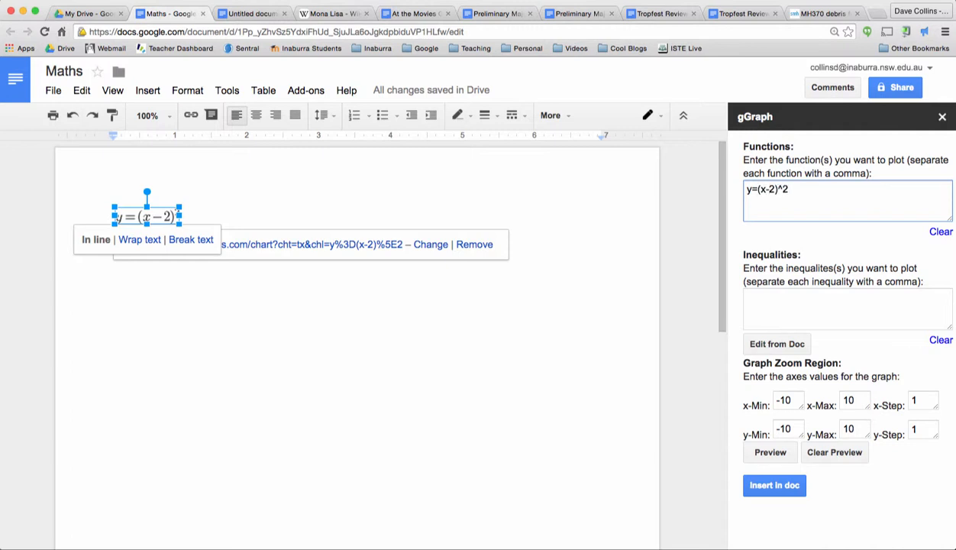
{"action": "left_click", "coordinate": [784, 486]}
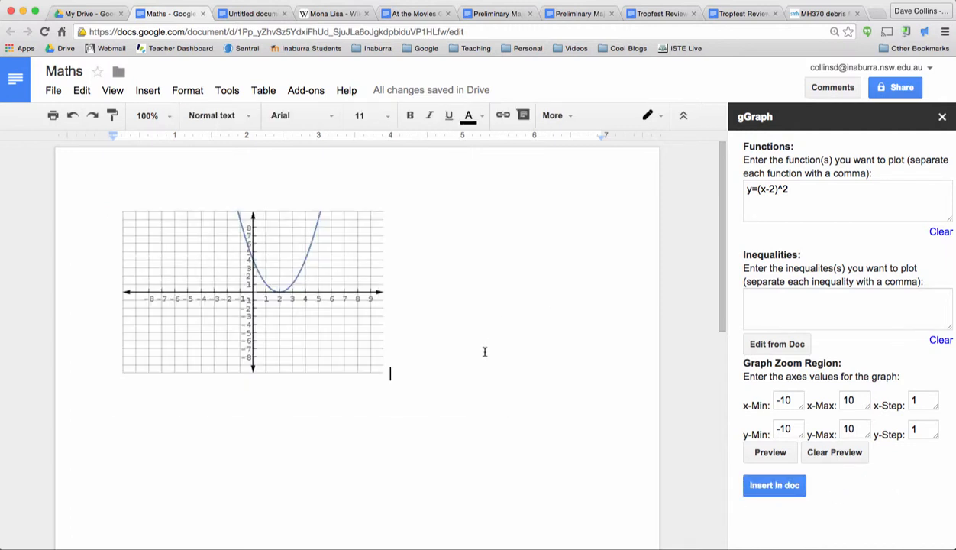
Step: Select the inserted graph and replace it with a new blank equation using the built-in equation editor
{"action": "left_click", "coordinate": [273, 323]}
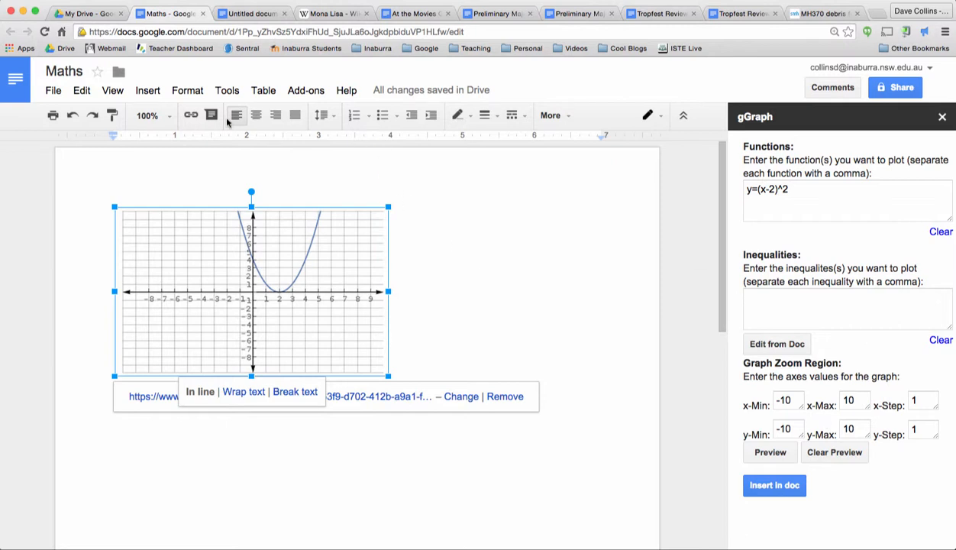
{"action": "left_click", "coordinate": [148, 91]}
{"action": "left_click", "coordinate": [169, 159]}
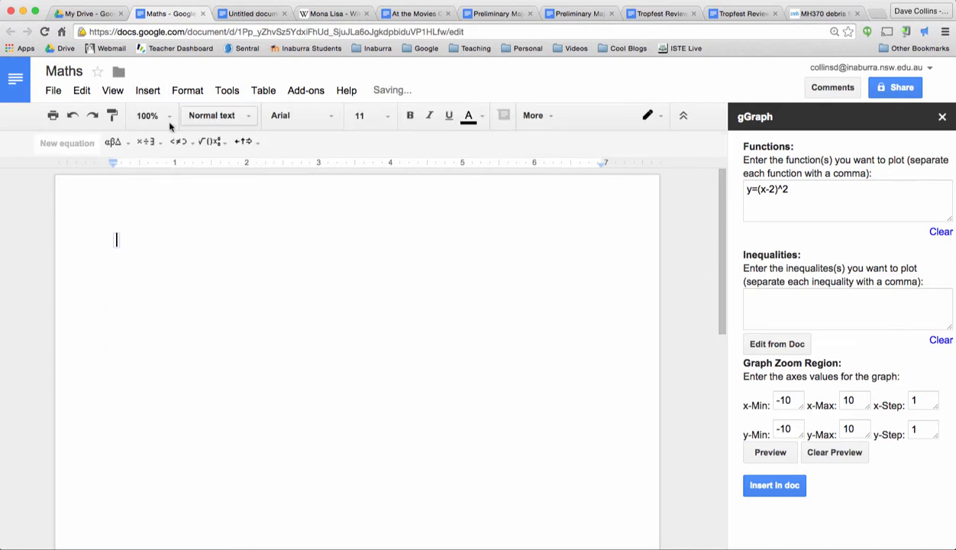